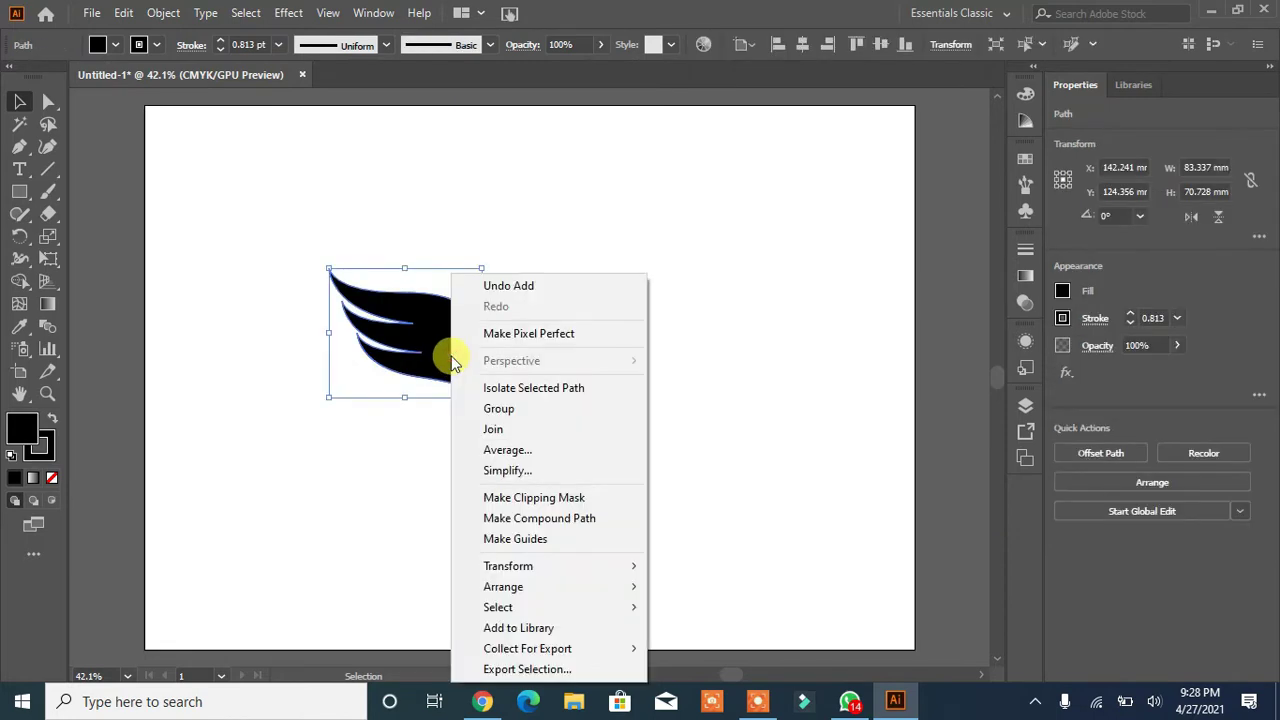
Create a copy of the wing reflected across the vertical axis and shift it right, leaving a gap between the wings' inner edges
{"action": "mouse_move", "coordinate": [560, 563]}
{"action": "left_click", "coordinate": [735, 469]}
{"action": "left_click", "coordinate": [748, 476]}
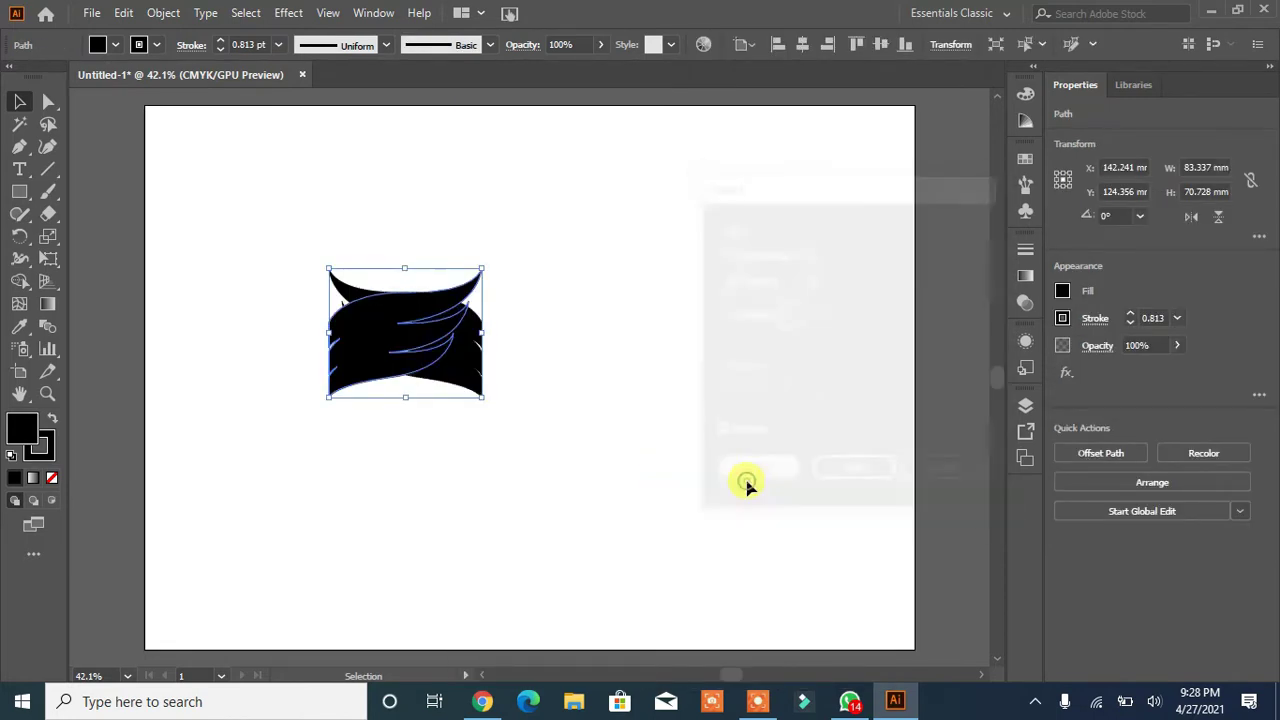
{"action": "key", "text": "Right"}
{"action": "key", "text": "Right"}
{"action": "key", "text": "Right"}
{"action": "key", "text": "Right"}
{"action": "key", "text": "Right"}
{"action": "key", "text": "Right"}
{"action": "key", "text": "Right"}
{"action": "key", "text": "Right"}
{"action": "key", "text": "Right"}
{"action": "key", "text": "Right"}
{"action": "key", "text": "Right"}
{"action": "key", "text": "Right"}
{"action": "key", "text": "Right"}
{"action": "key", "text": "Right"}
{"action": "key", "text": "Right"}
{"action": "key", "text": "Right"}
{"action": "key", "text": "Right"}
{"action": "key", "text": "Right"}
{"action": "key", "text": "Right"}
{"action": "key", "text": "Right"}
{"action": "key", "text": "Right"}
{"action": "key", "text": "Right"}
{"action": "key", "text": "Right"}
{"action": "key", "text": "Right"}
{"action": "key", "text": "Right"}
{"action": "key", "text": "Right"}
{"action": "key", "text": "Right"}
{"action": "key", "text": "Right"}
{"action": "key", "text": "Right"}
{"action": "key", "text": "Right"}
{"action": "key", "text": "Right"}
{"action": "key", "text": "Right"}
{"action": "key", "text": "Right"}
{"action": "key", "text": "Right"}
{"action": "key", "text": "Right"}
{"action": "key", "text": "Right"}
{"action": "key", "text": "Right"}
{"action": "key", "text": "Right"}
{"action": "key", "text": "Right"}
{"action": "key", "text": "Right"}
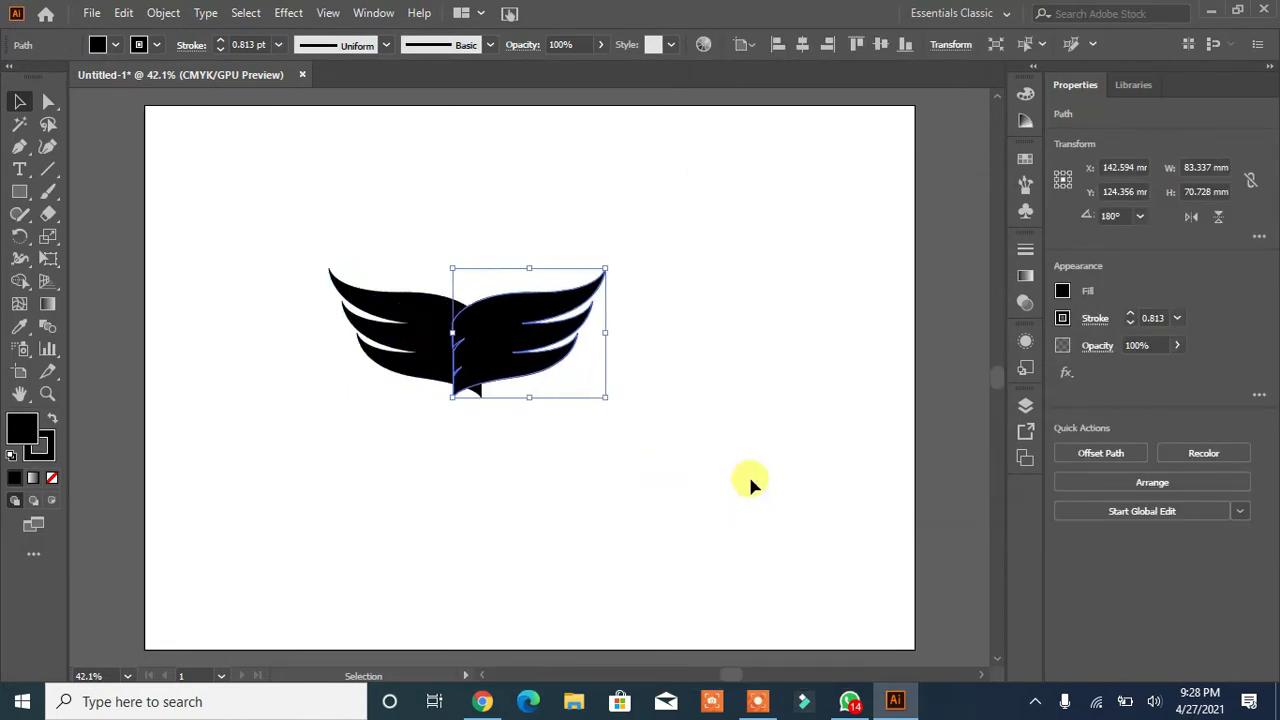
{"action": "left_click", "coordinate": [755, 530]}
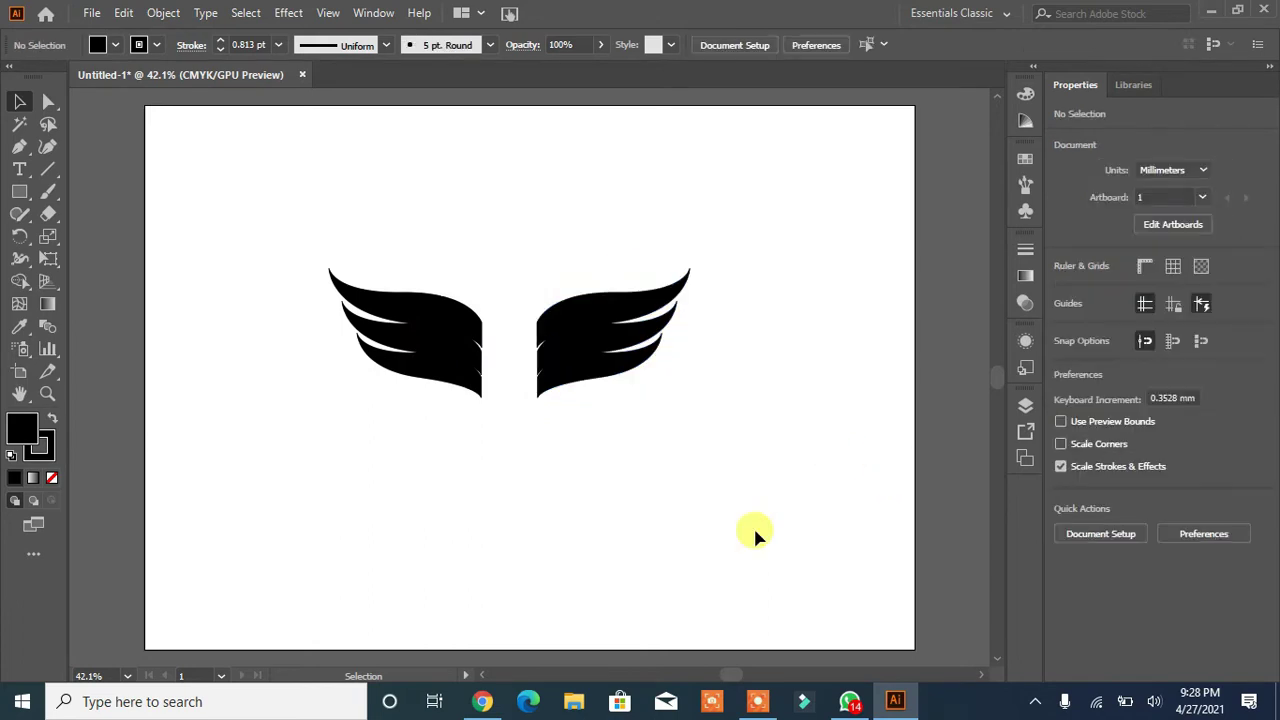
Draw a black rectangle about 23.5 mm by 16.4 mm between the lower inner edges of the two wings
{"action": "left_click_drag", "start_coordinate": [19, 191], "coordinate": [60, 188]}
{"action": "left_click_drag", "start_coordinate": [486, 376], "coordinate": [531, 402]}
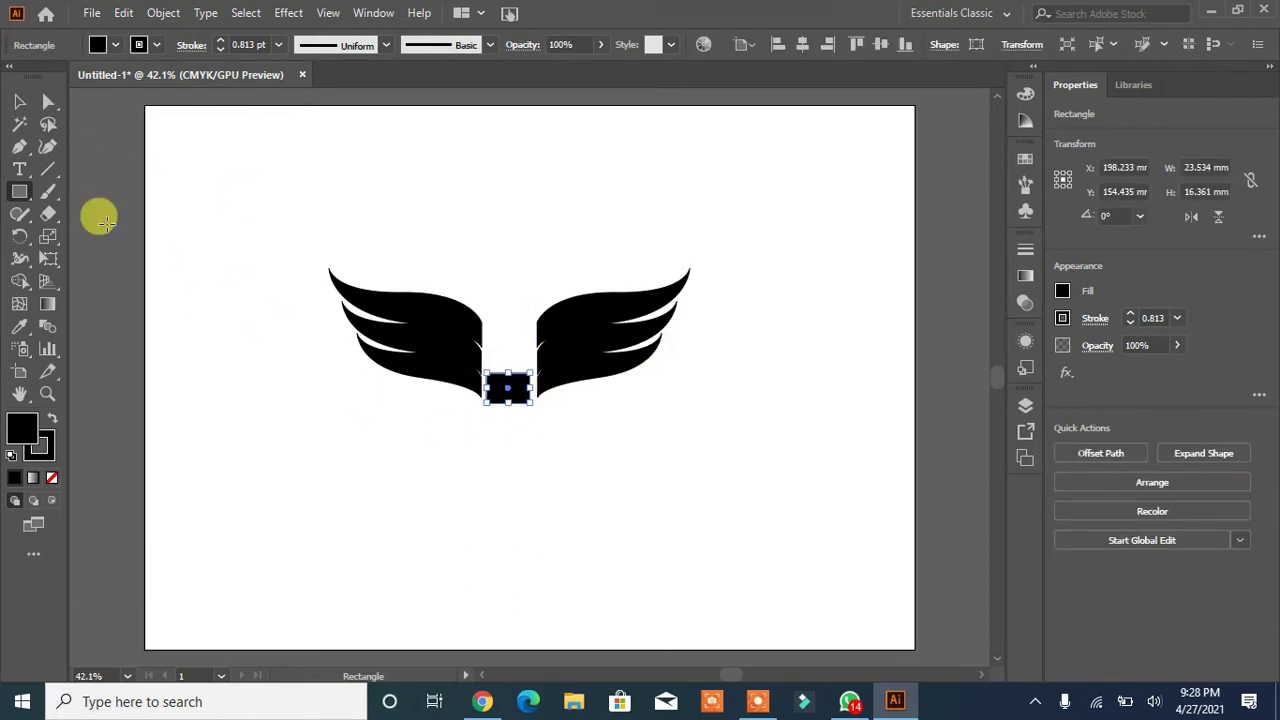
{"action": "key", "text": "v"}
Group the two wings together
{"action": "left_click", "coordinate": [443, 318]}
{"action": "left_click", "coordinate": [576, 364], "text": "shift"}
{"action": "left_click", "coordinate": [1203, 610]}
{"action": "left_click", "coordinate": [511, 428]}
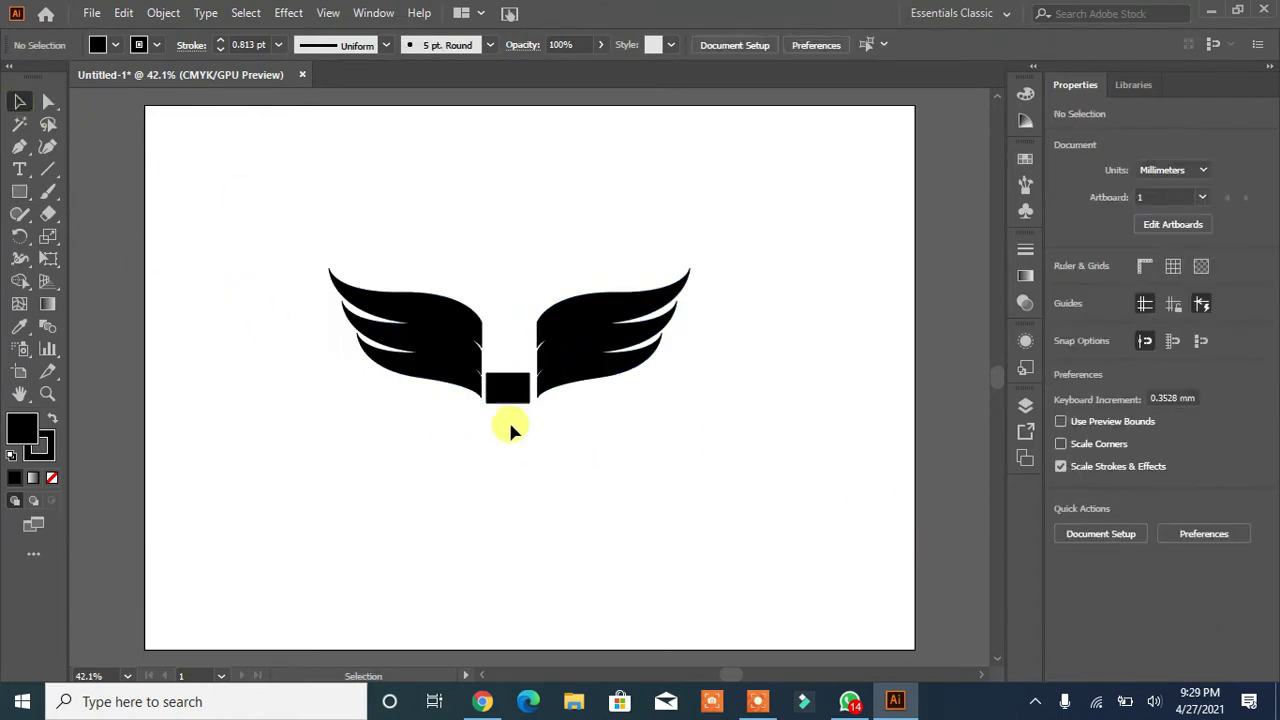
Centre the rectangle and the wing group horizontally on the artboard
{"action": "left_click", "coordinate": [508, 398]}
{"action": "left_click", "coordinate": [569, 354], "text": "shift"}
{"action": "left_click", "coordinate": [1063, 533]}
{"action": "left_click", "coordinate": [511, 424]}
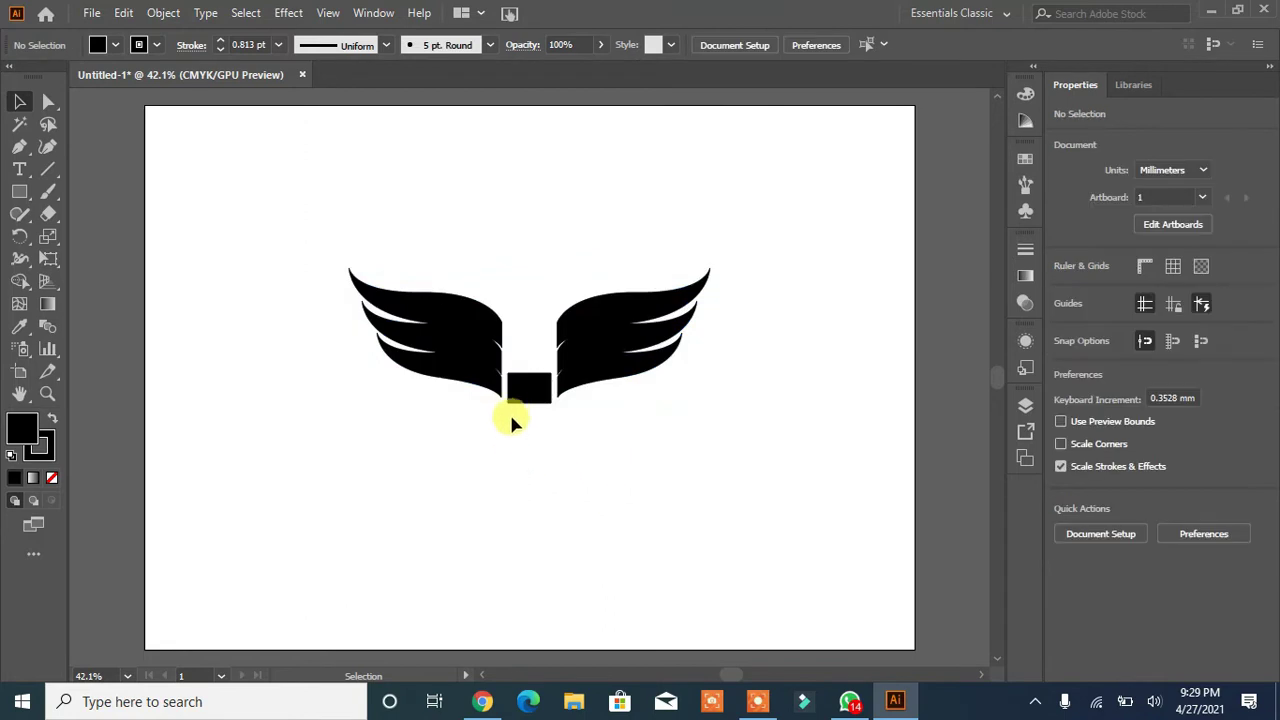
Draw a thin horizontal bar the same width as the rectangle just below it, leaving a narrow gap
{"action": "left_click", "coordinate": [20, 194]}
{"action": "left_click_drag", "start_coordinate": [508, 410], "coordinate": [551, 416]}
{"action": "left_click", "coordinate": [20, 101]}
{"action": "left_click", "coordinate": [373, 541]}
{"action": "key", "text": "m"}
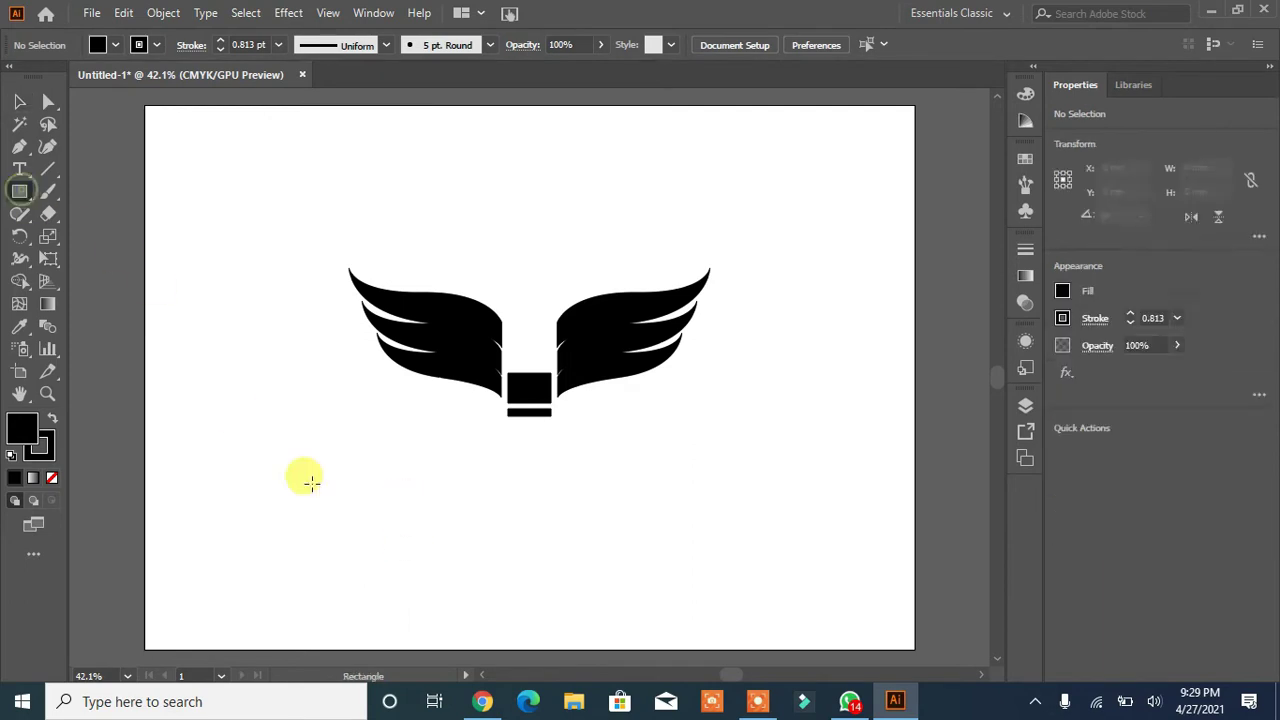
{"action": "left_click", "coordinate": [262, 403]}
{"action": "left_click", "coordinate": [585, 383]}
{"action": "key", "text": "ctrl+a"}
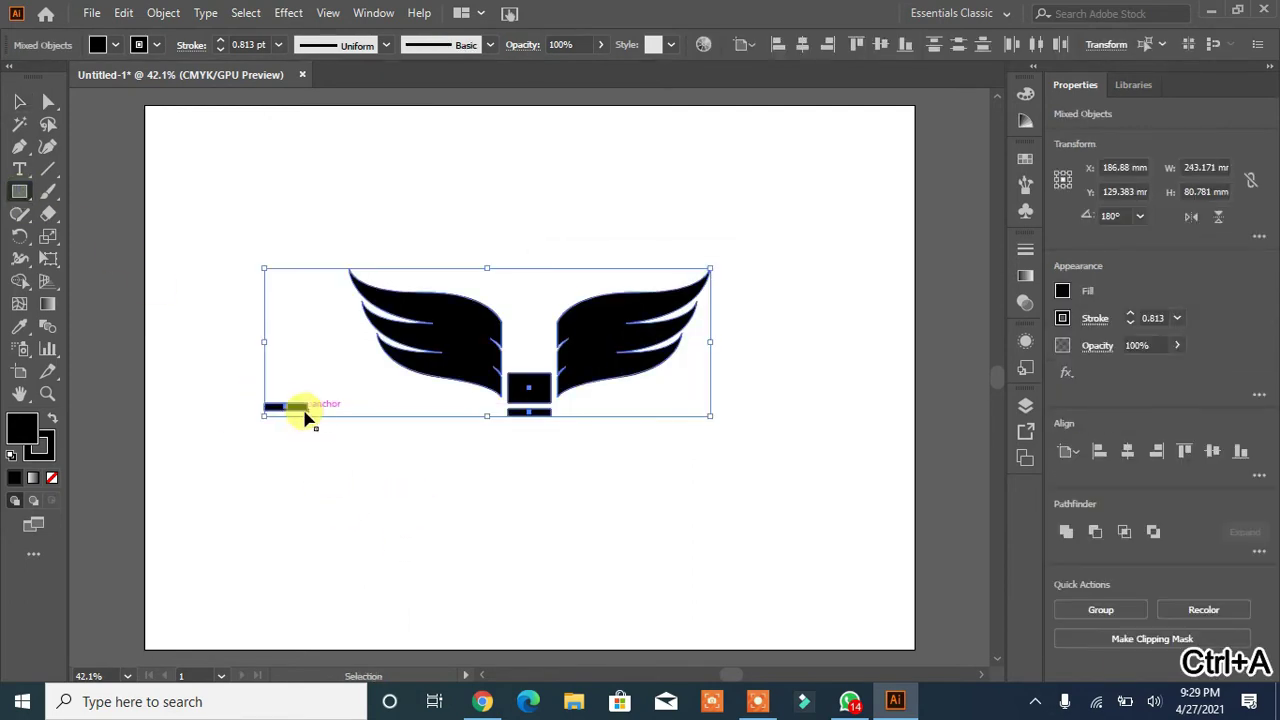
{"action": "key", "text": "ctrl+z"}
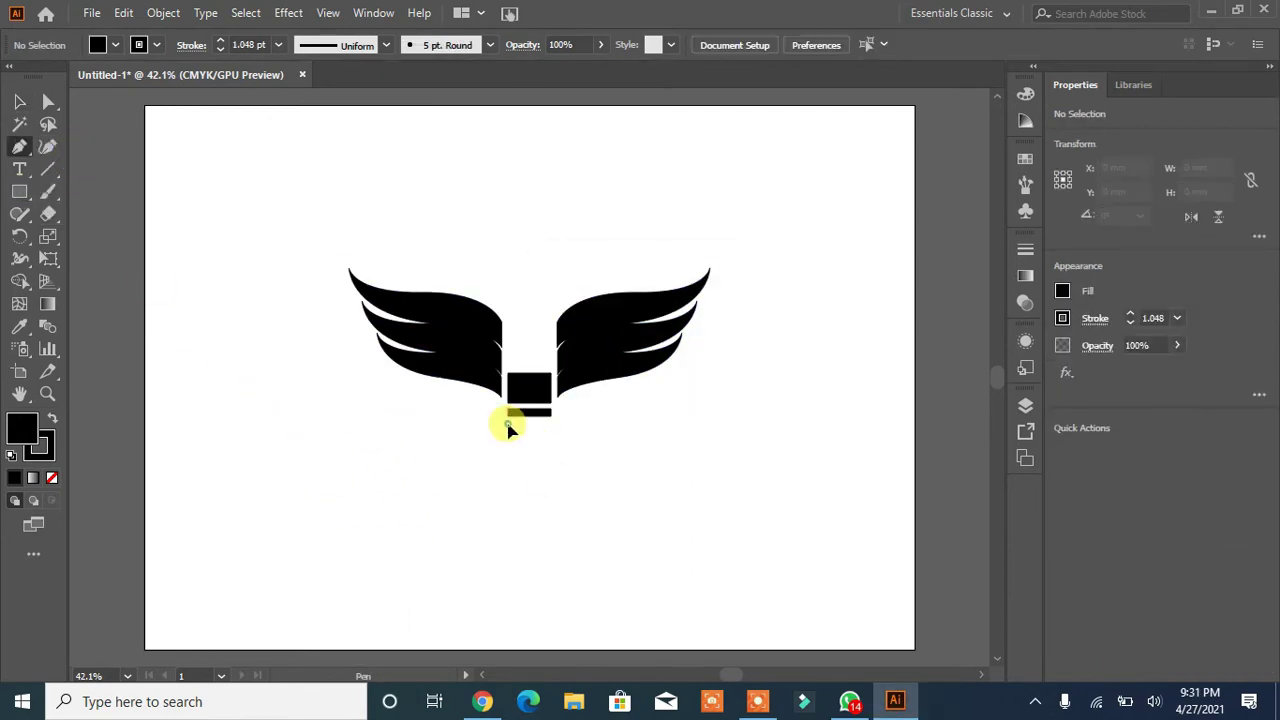
Draw the left half of a pen nib below the bar with the Pen tool, with a curved lower edge and straight vertical centre edge
{"action": "left_click", "coordinate": [507, 425]}
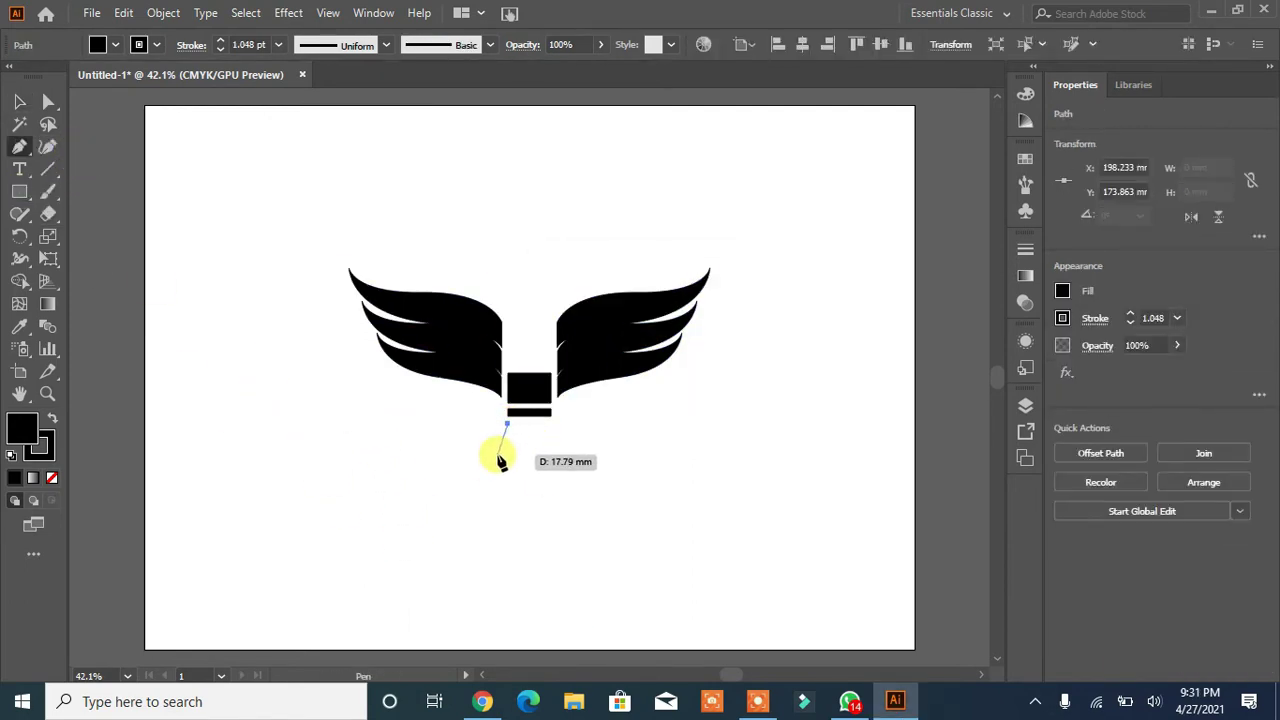
{"action": "left_click", "coordinate": [496, 462]}
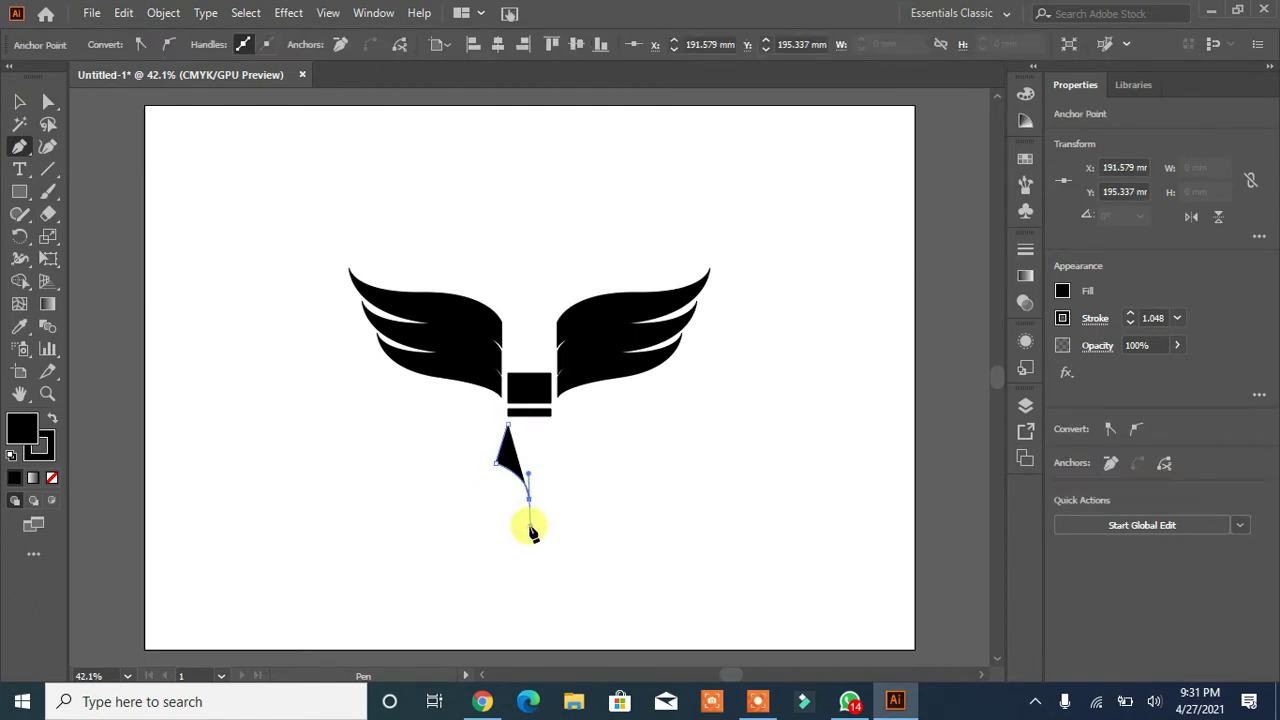
{"action": "left_click_drag", "start_coordinate": [532, 533], "coordinate": [528, 506]}
{"action": "left_click", "coordinate": [529, 424]}
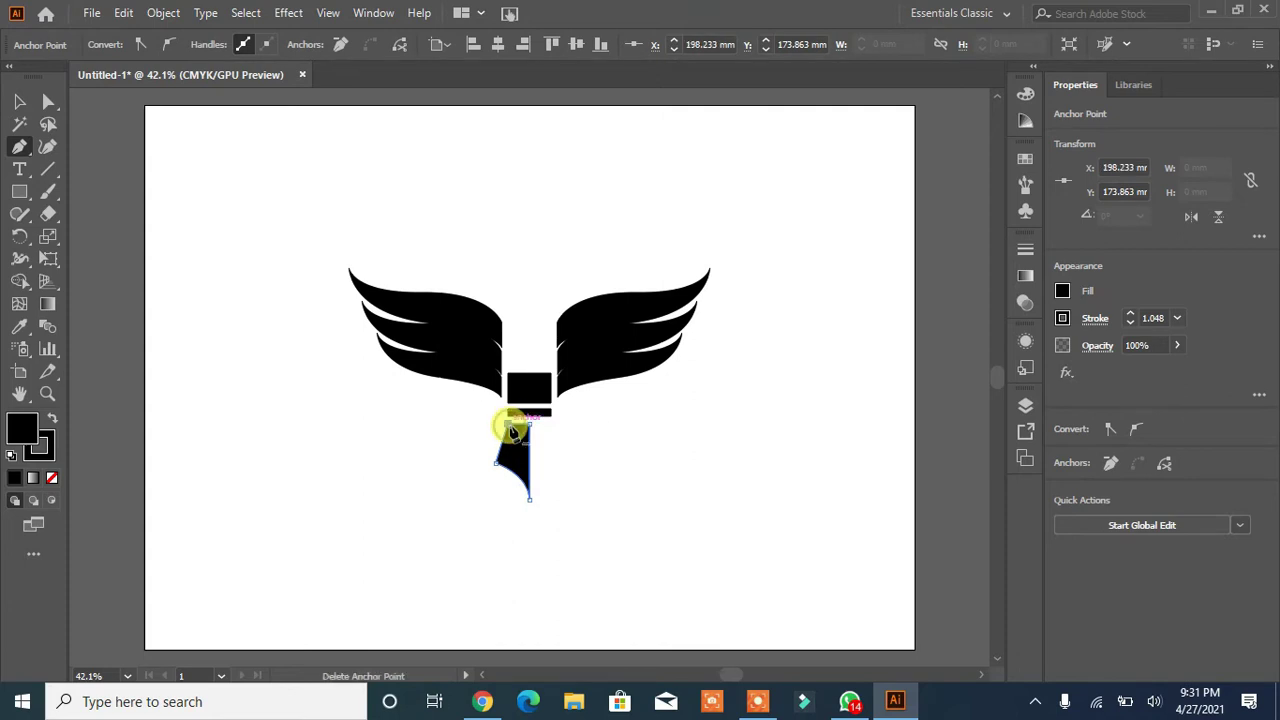
{"action": "left_click", "coordinate": [19, 103]}
{"action": "left_click", "coordinate": [216, 445]}
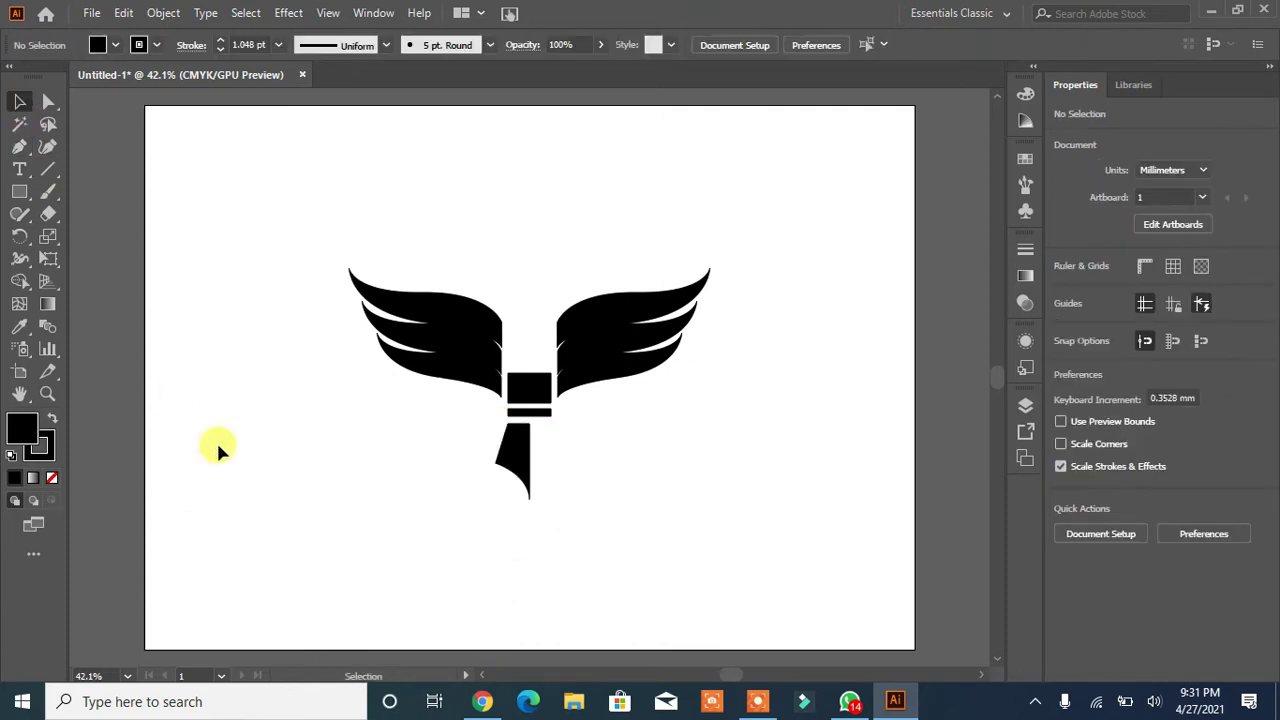
Move the nib half's outer corner anchor inward with the Direct Selection tool to make the nib narrower
{"action": "left_click", "coordinate": [496, 473]}
{"action": "left_click", "coordinate": [48, 101]}
{"action": "left_click", "coordinate": [496, 462]}
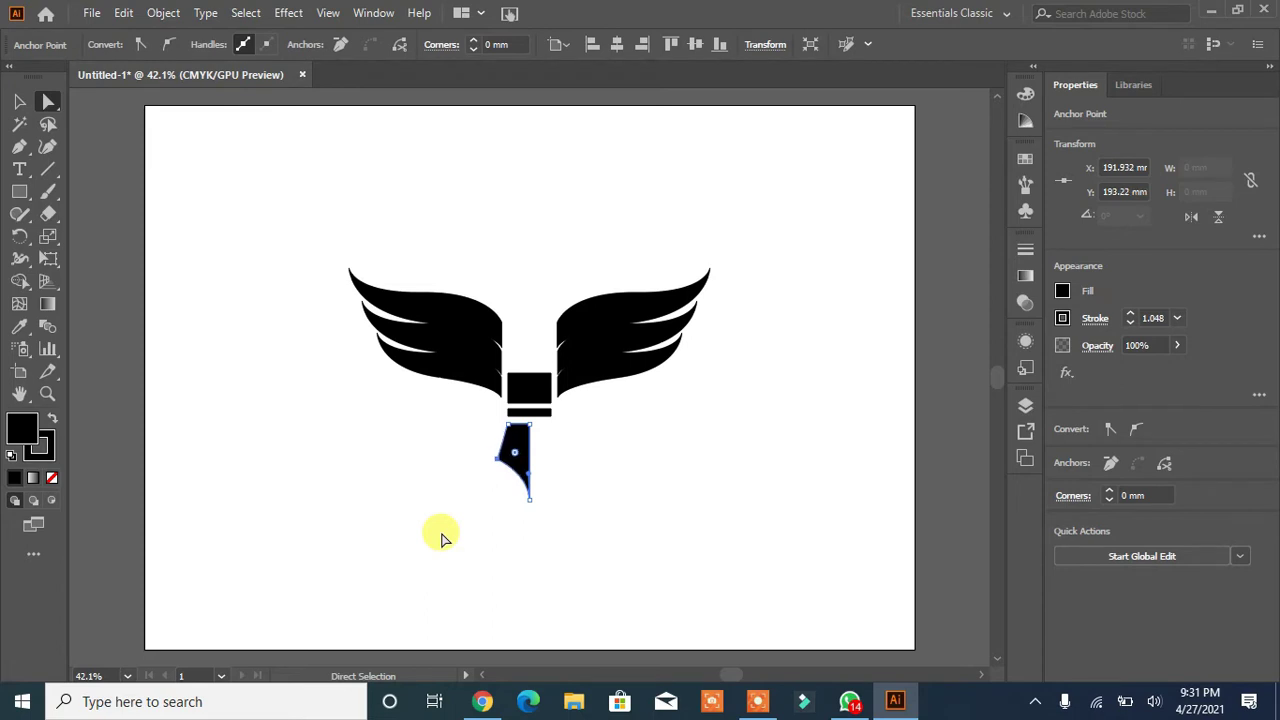
{"action": "left_click", "coordinate": [443, 538]}
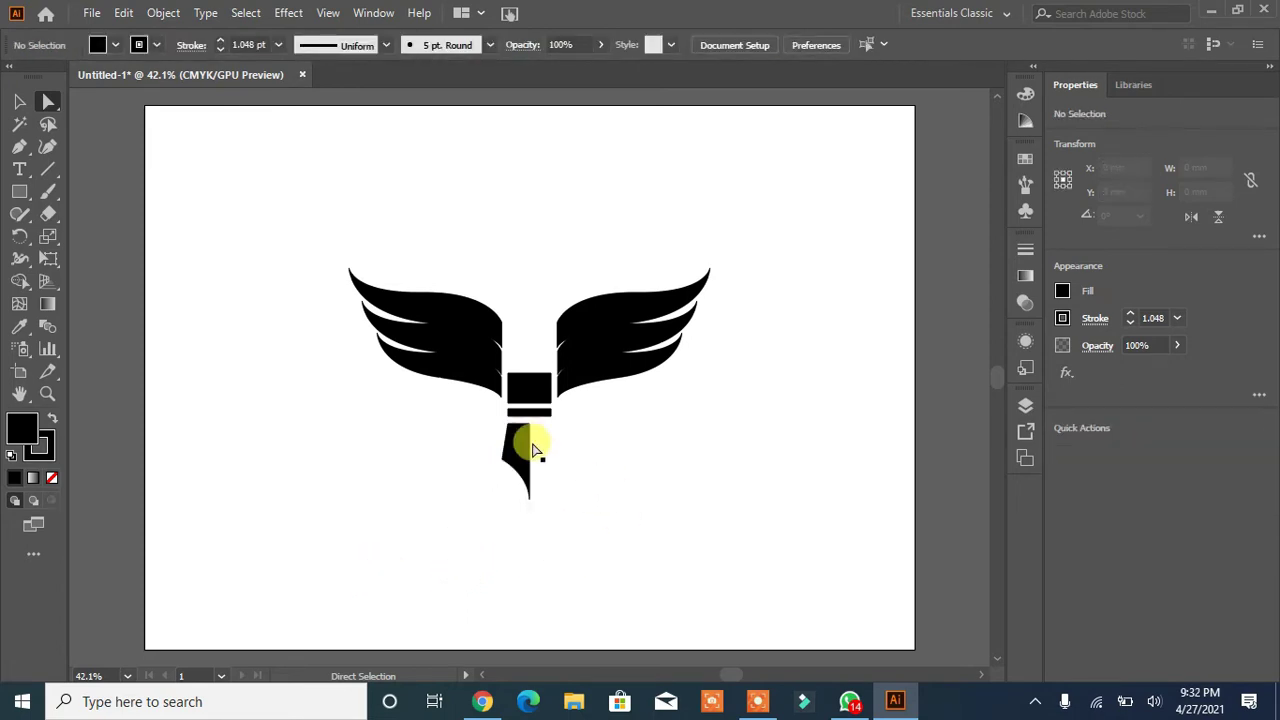
{"action": "left_click", "coordinate": [20, 147]}
{"action": "left_click", "coordinate": [245, 406]}
{"action": "key", "text": "ctrl+z"}
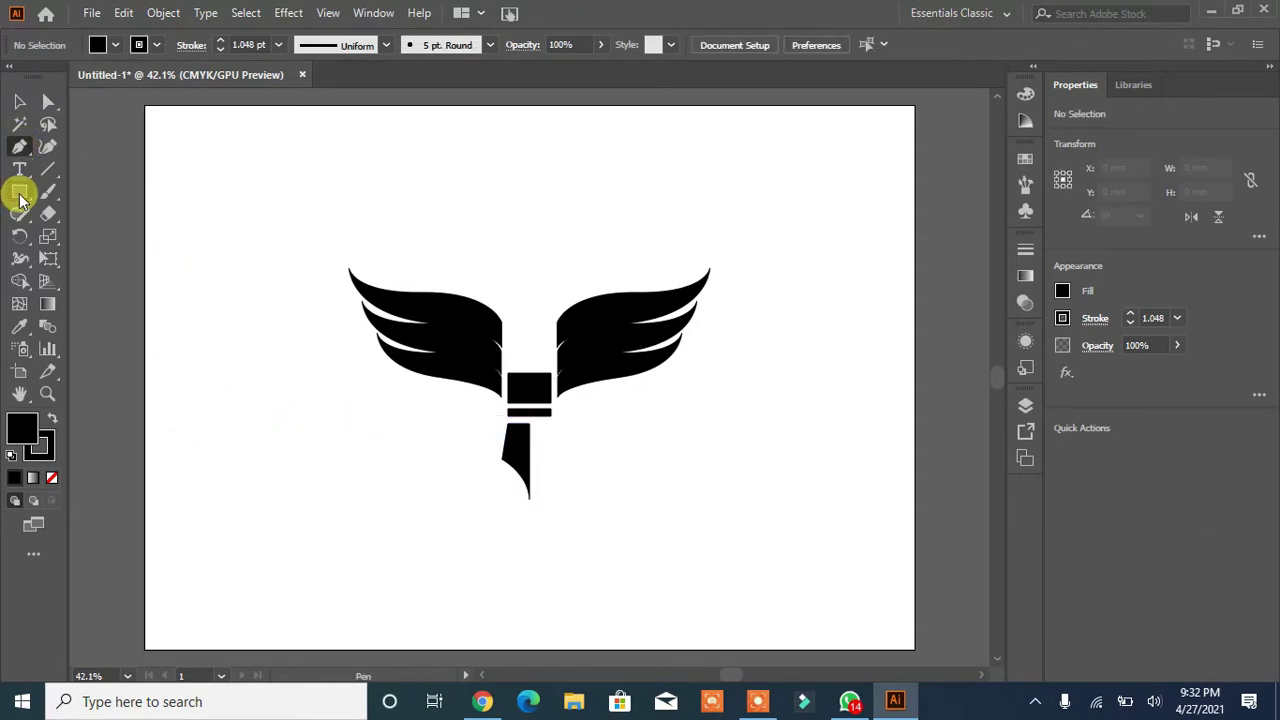
Draw a black circle about 5.1 mm in diameter at the nib's lower tip
{"action": "left_click_drag", "start_coordinate": [20, 192], "coordinate": [88, 238]}
{"action": "mouse_move", "coordinate": [273, 387]}
{"action": "left_mouse_down"}
{"action": "mouse_move", "coordinate": [252, 365]}
{"action": "mouse_move", "coordinate": [528, 506]}
{"action": "mouse_move", "coordinate": [611, 512]}
{"action": "left_mouse_up"}
{"action": "key", "text": "v"}
{"action": "left_click", "coordinate": [585, 522]}
Scale the circle down to about 2.76 mm in diameter and position it over the nib's tip
{"action": "key", "text": "ctrl+plus"}
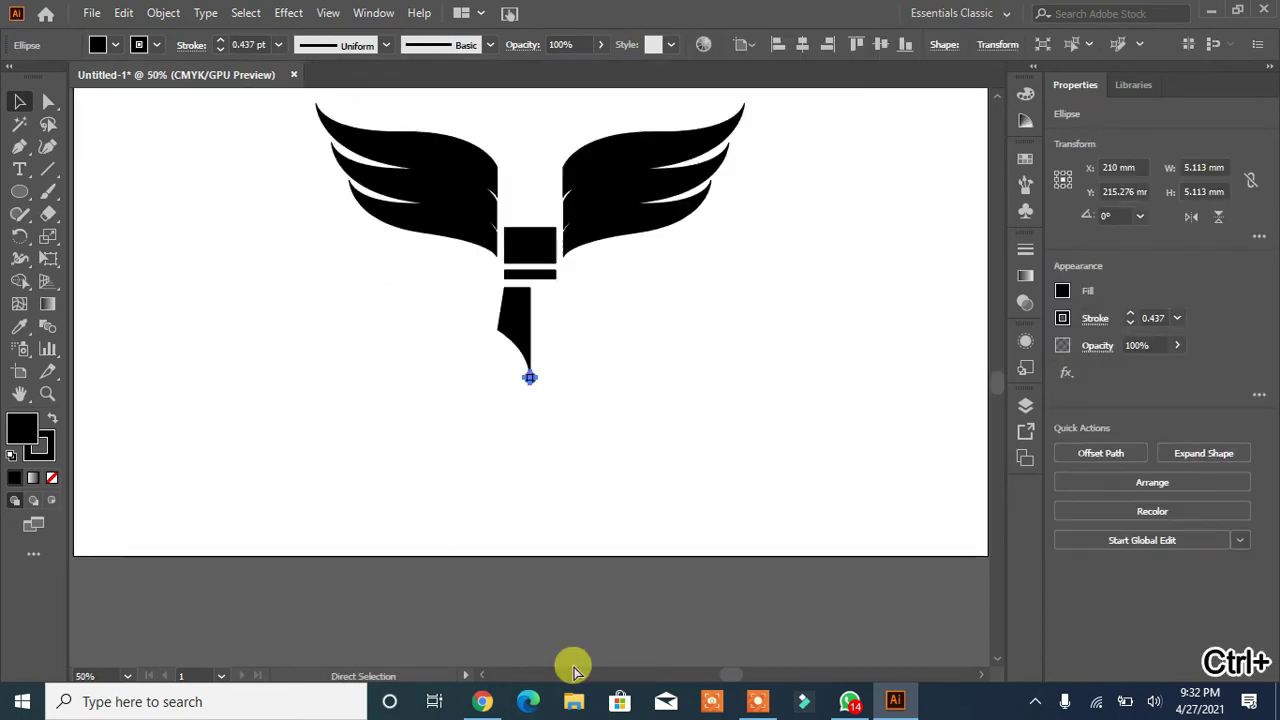
{"action": "key", "text": "ctrl+plus"}
{"action": "key", "text": "ctrl+plus"}
{"action": "key", "text": "ctrl+plus"}
{"action": "key", "text": "ctrl+plus"}
{"action": "key", "text": "ctrl+plus"}
{"action": "key", "text": "ctrl+plus"}
{"action": "key", "text": "ctrl+plus"}
{"action": "key", "text": "ctrl+plus"}
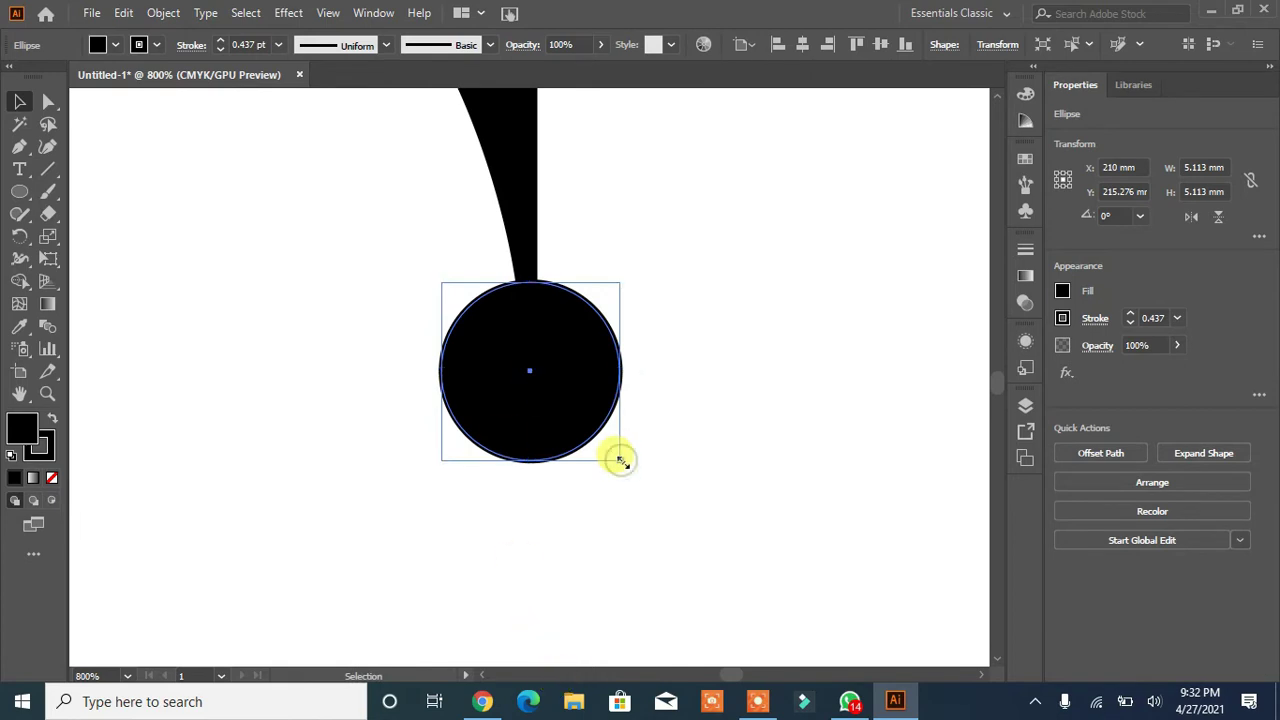
{"action": "left_click_drag", "start_coordinate": [620, 460], "coordinate": [578, 418]}
{"action": "left_click_drag", "start_coordinate": [529, 371], "coordinate": [533, 345]}
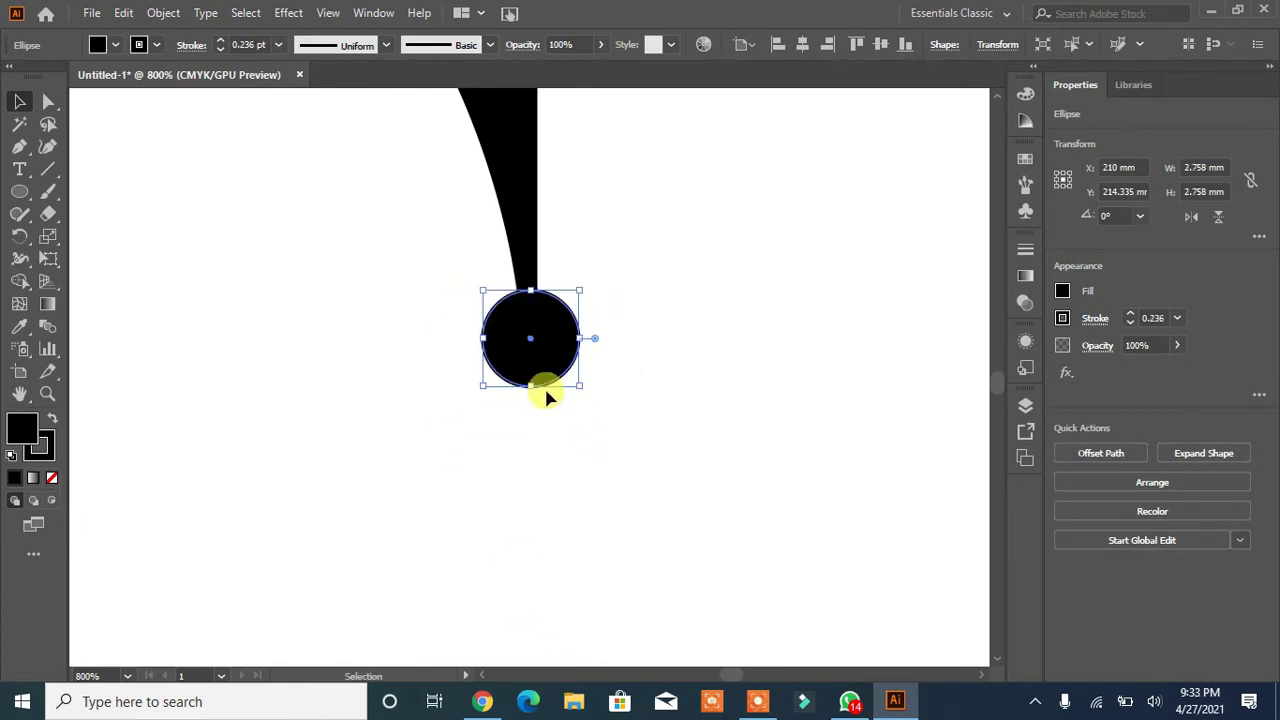
Draw a closed four-sided shape with the Pen tool covering the circle's right half, along the nib's straight edge
{"action": "key", "text": "ctrl+a"}
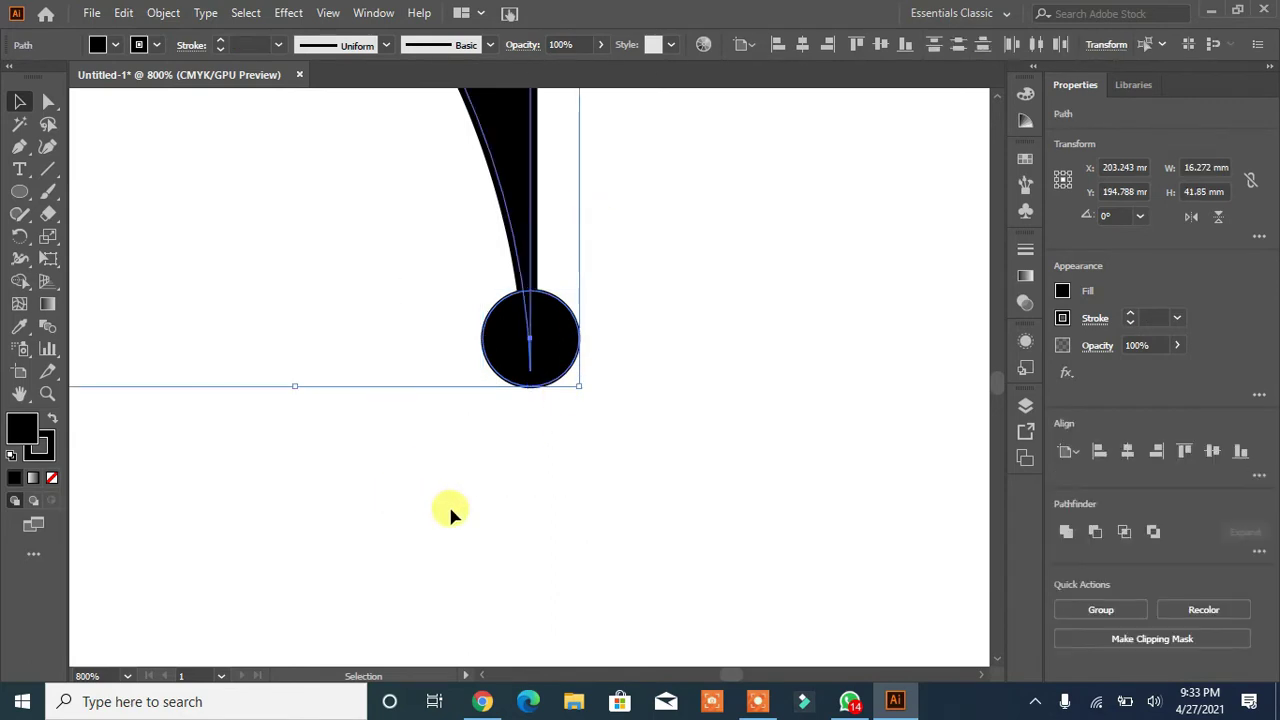
{"action": "left_click", "coordinate": [19, 146]}
{"action": "left_click", "coordinate": [537, 246]}
{"action": "left_click", "coordinate": [536, 442]}
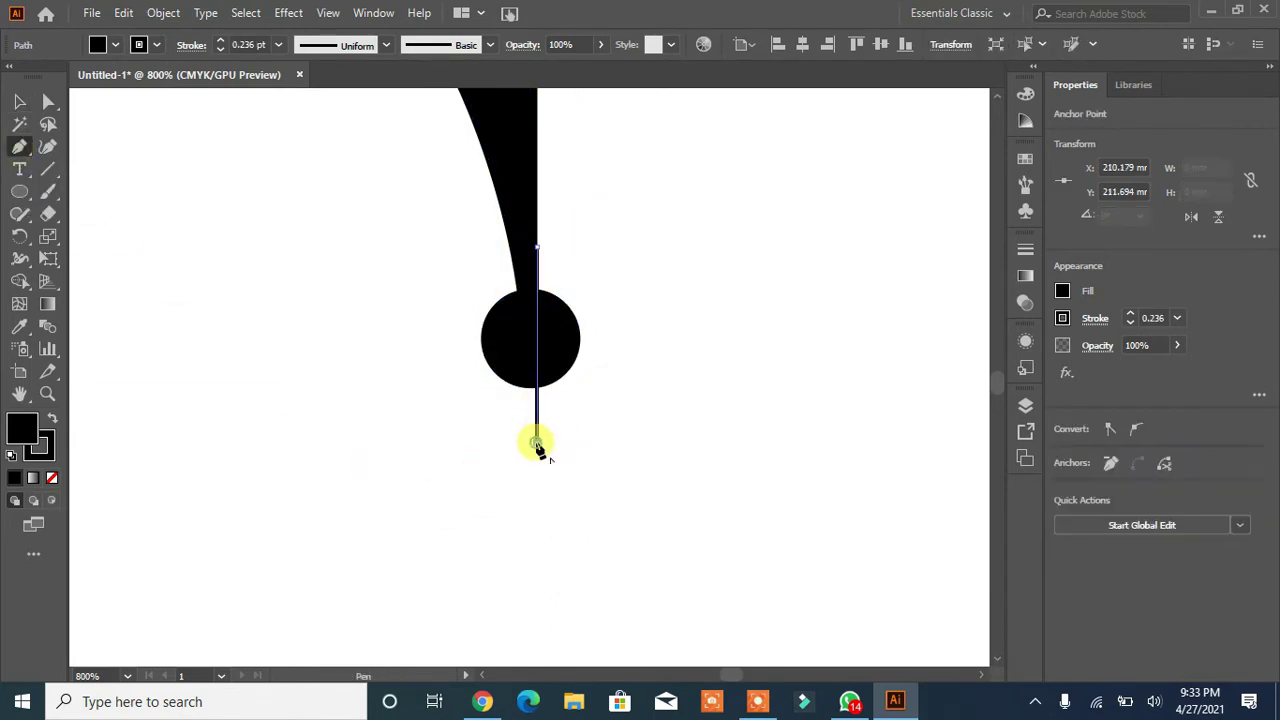
{"action": "left_click", "coordinate": [681, 435]}
{"action": "left_click", "coordinate": [598, 246]}
{"action": "left_click", "coordinate": [537, 246]}
{"action": "key", "text": "v"}
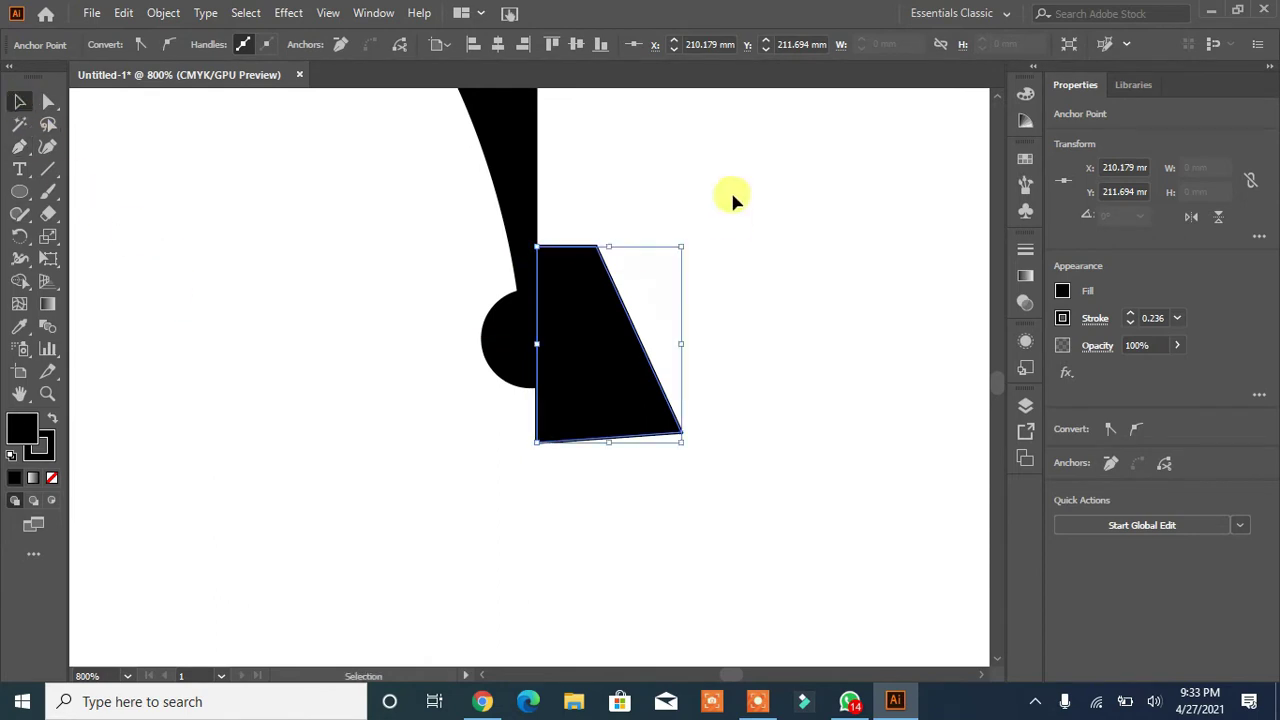
Remove the four-sided shape and the right part of the circle it covers with the Shape Builder tool
{"action": "left_click_drag", "start_coordinate": [730, 197], "coordinate": [453, 477]}
{"action": "left_click", "coordinate": [19, 281]}
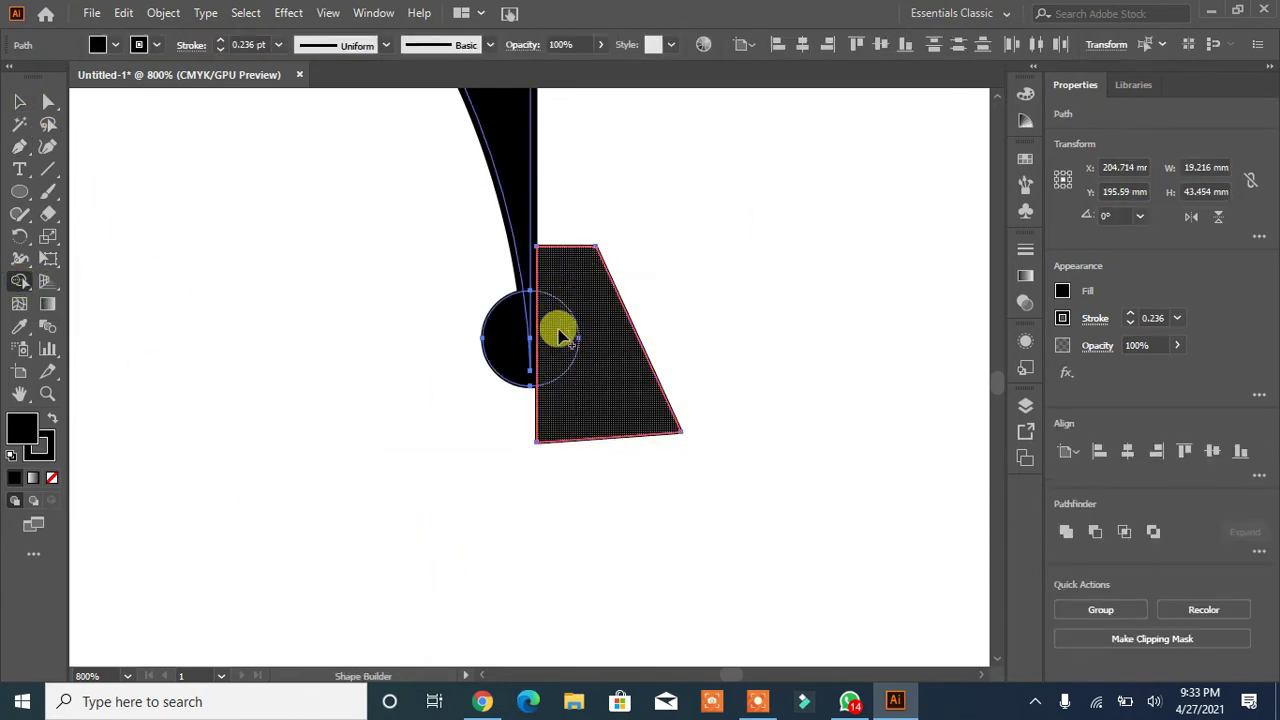
{"action": "left_click", "coordinate": [561, 425], "text": "alt"}
{"action": "left_click", "coordinate": [19, 102]}
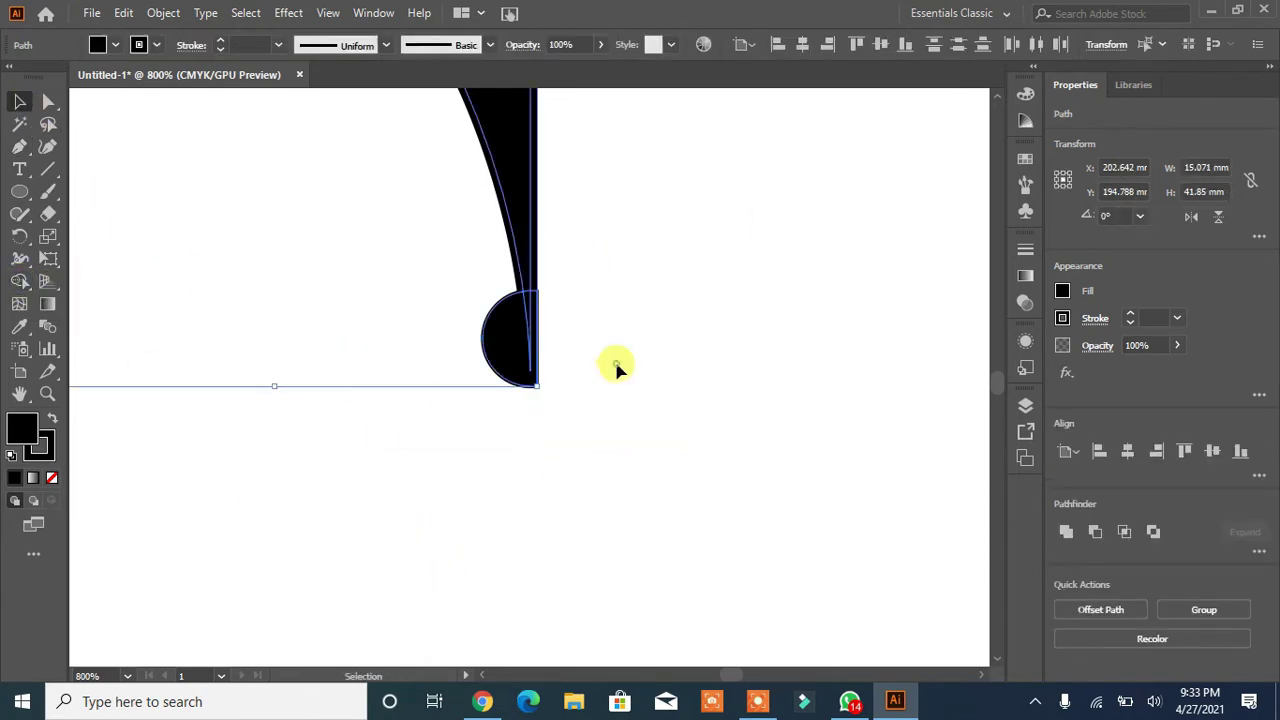
Unite the nib half and the remaining half circle into one shape
{"action": "left_click_drag", "start_coordinate": [580, 265], "coordinate": [466, 388]}
{"action": "left_click", "coordinate": [1067, 533]}
{"action": "left_click", "coordinate": [688, 465]}
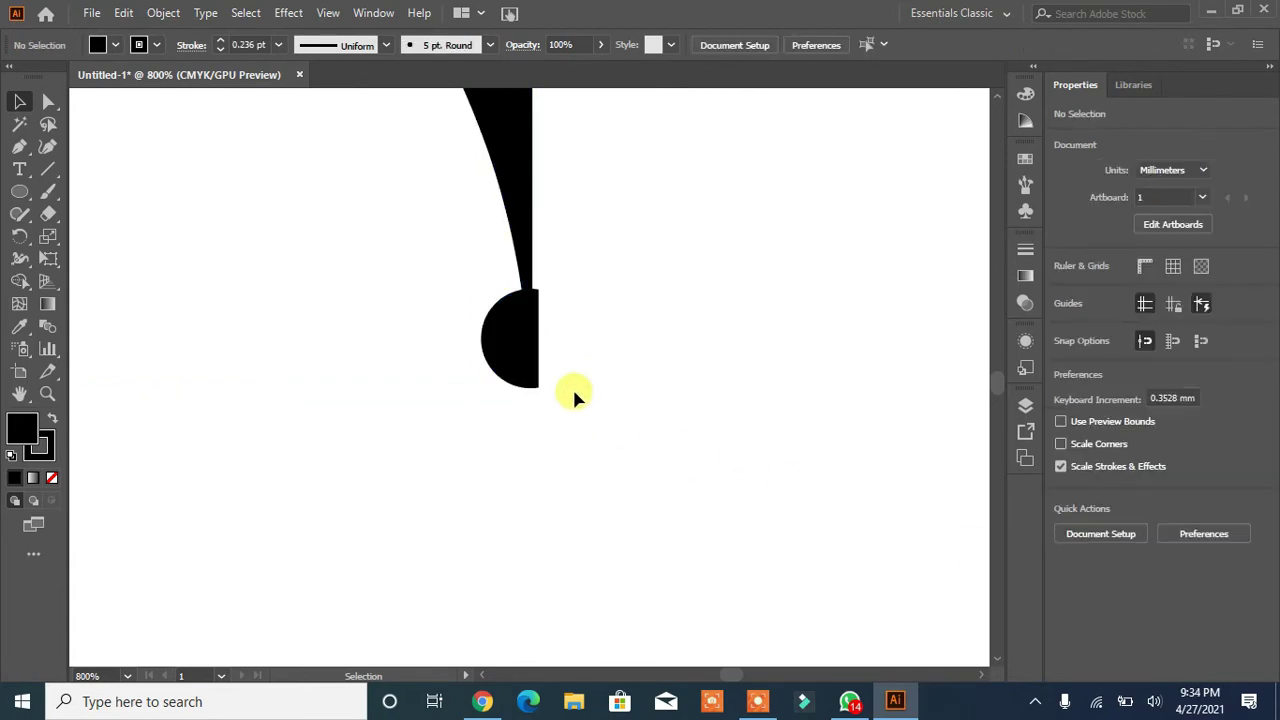
Draw a narrow vertical rectangle along the nib's straight edge, covering the sliver of the half circle that sticks out
{"action": "key", "text": "ctrl+0"}
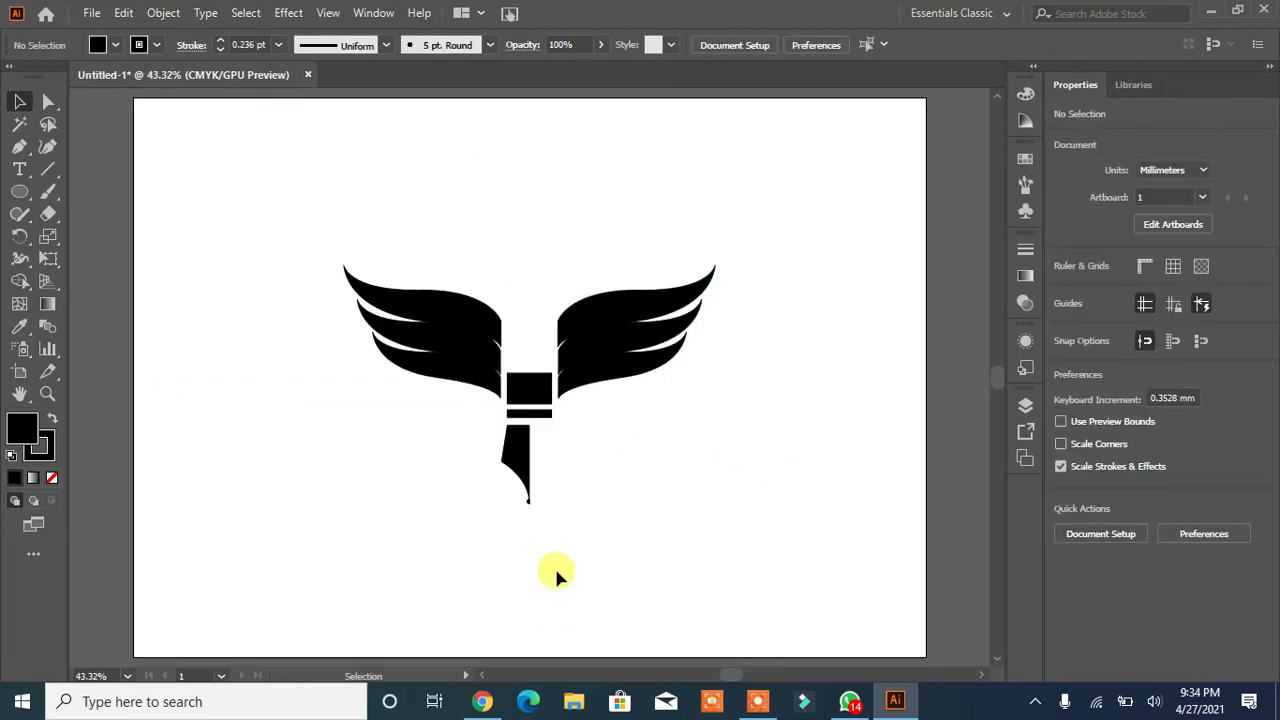
{"action": "left_click_drag", "start_coordinate": [490, 546], "coordinate": [487, 552]}
{"action": "key", "text": "ctrl+plus"}
{"action": "key", "text": "ctrl+plus"}
{"action": "key", "text": "ctrl+plus"}
{"action": "key", "text": "ctrl+plus"}
{"action": "key", "text": "ctrl+plus"}
{"action": "key", "text": "ctrl+plus"}
{"action": "key", "text": "ctrl+plus"}
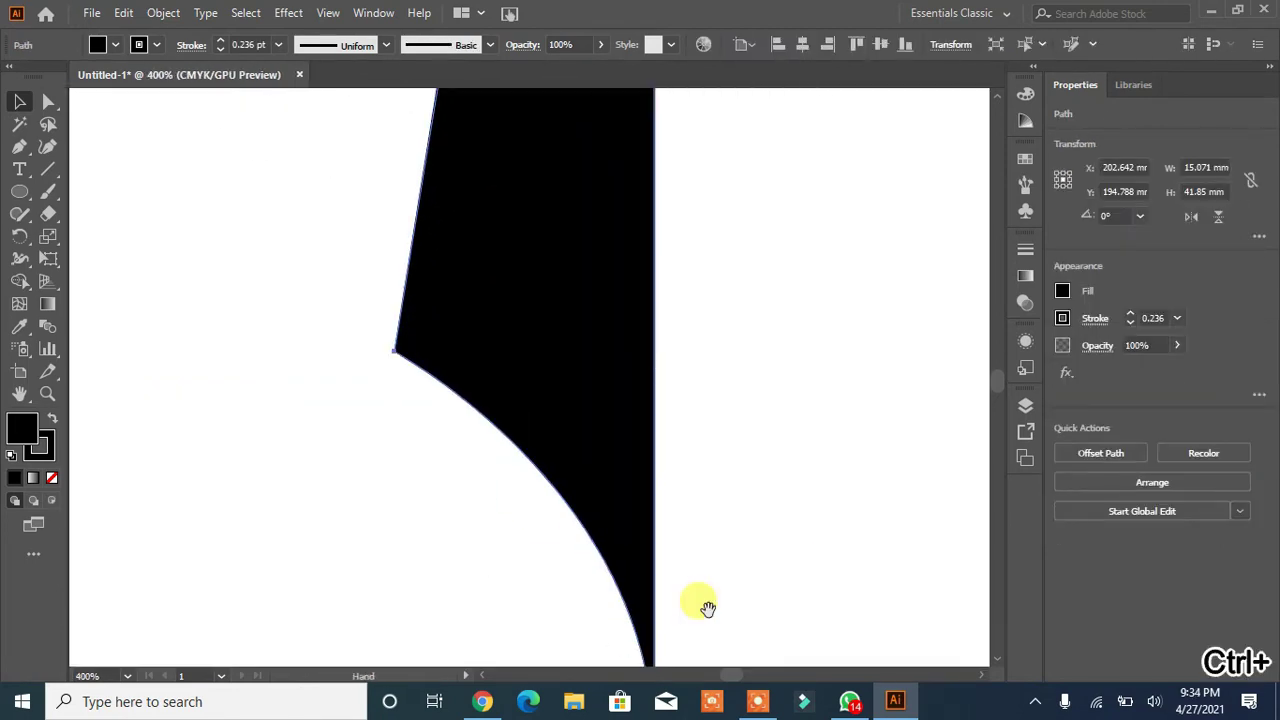
{"action": "left_click_drag", "start_coordinate": [700, 603], "coordinate": [587, 332]}
{"action": "left_click", "coordinate": [546, 560]}
{"action": "left_click", "coordinate": [541, 499]}
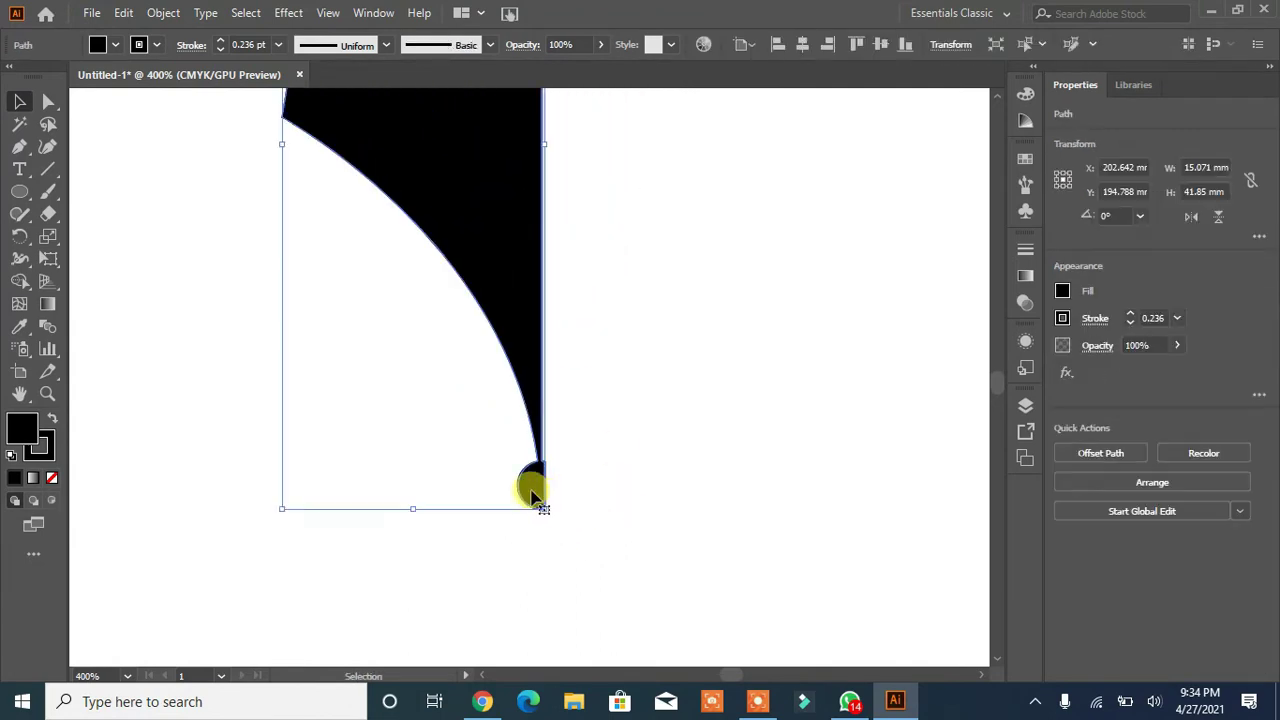
{"action": "left_click", "coordinate": [540, 616]}
{"action": "right_click", "coordinate": [21, 155]}
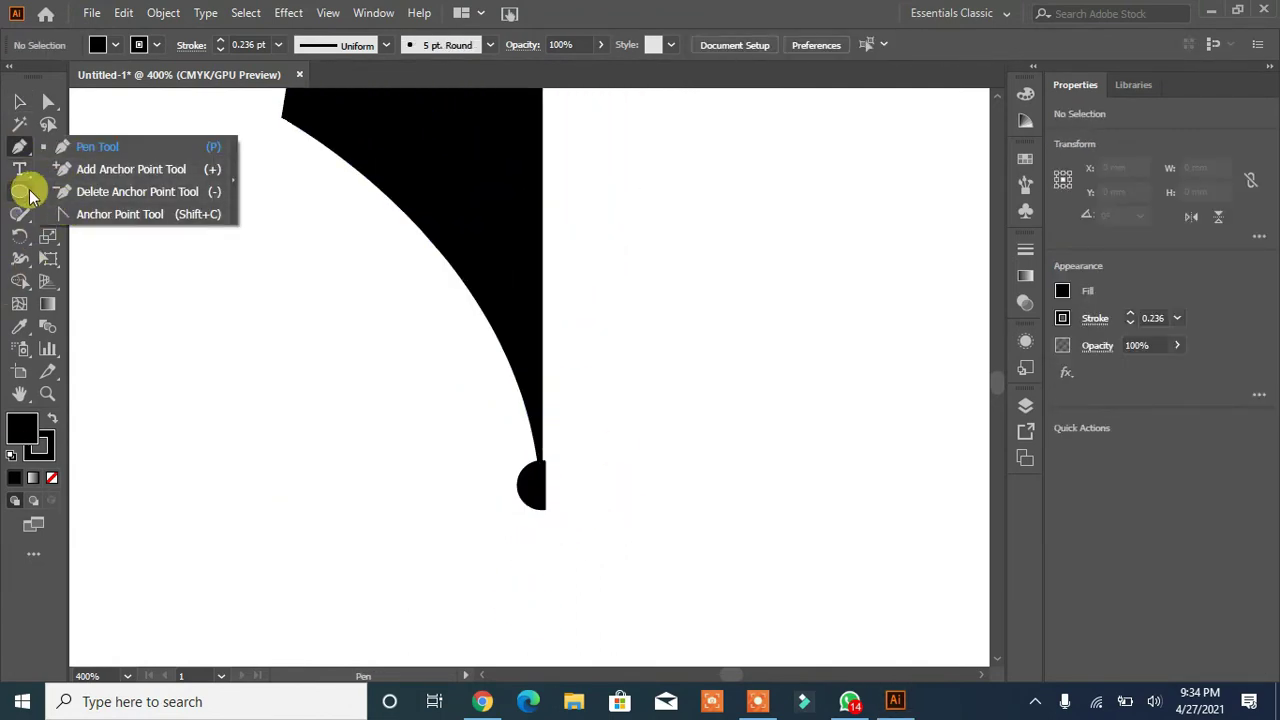
{"action": "right_click", "coordinate": [26, 195]}
{"action": "left_click", "coordinate": [92, 192]}
{"action": "left_click_drag", "start_coordinate": [543, 353], "coordinate": [543, 571]}
{"action": "left_click_drag", "start_coordinate": [548, 470], "coordinate": [567, 468]}
{"action": "left_click", "coordinate": [21, 104]}
Trim the half circle flush with the nib's straight edge using the Shape Builder tool and delete the narrow rectangle
{"action": "left_click_drag", "start_coordinate": [656, 280], "coordinate": [420, 565]}
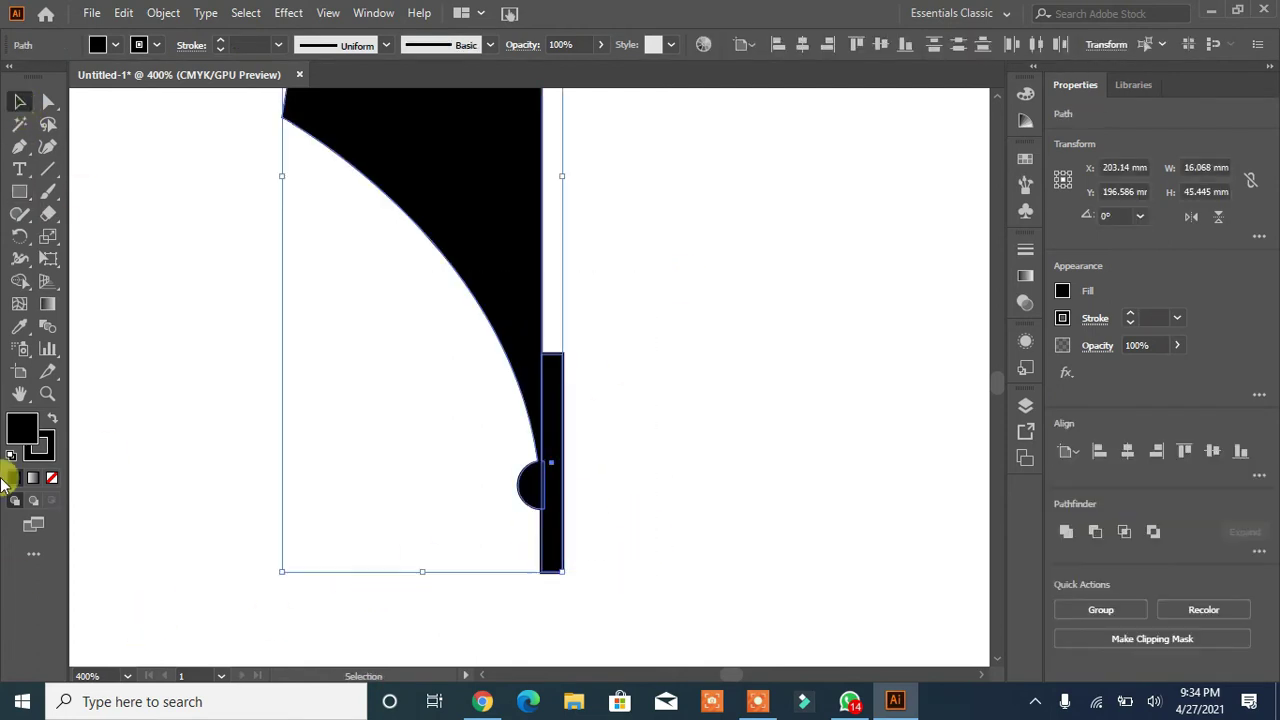
{"action": "left_click", "coordinate": [23, 285]}
{"action": "left_click", "coordinate": [547, 517]}
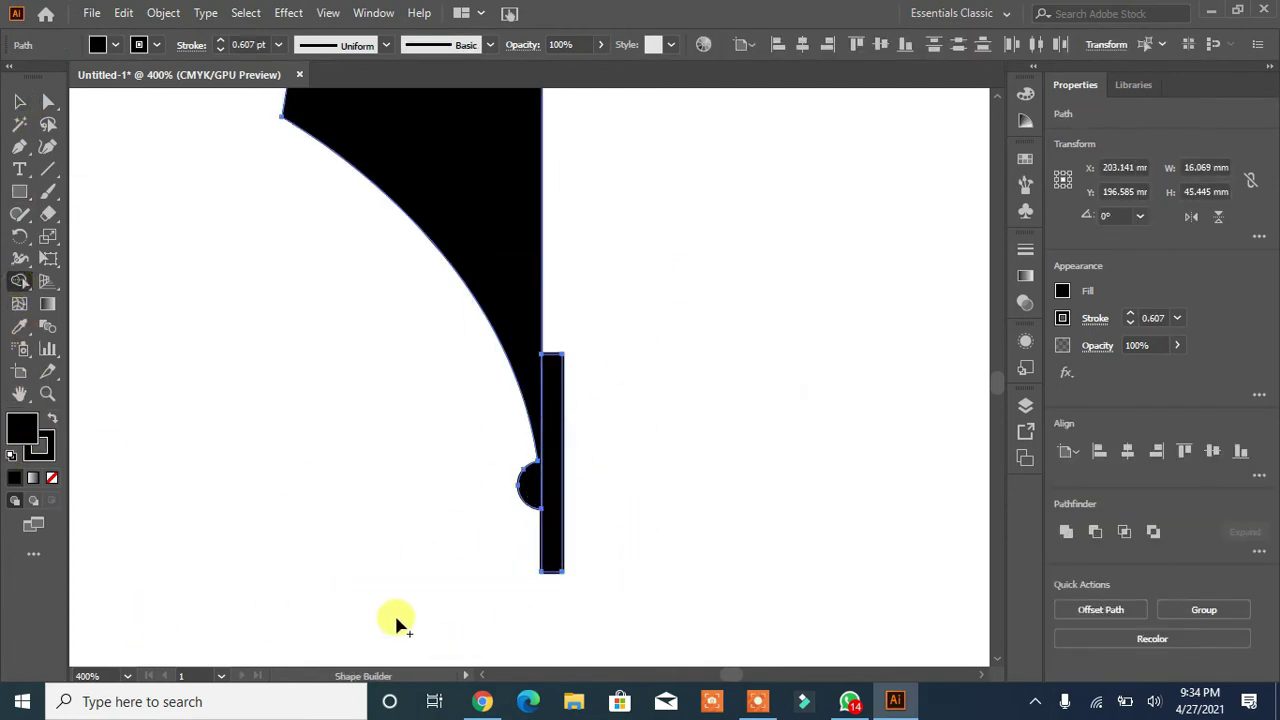
{"action": "key", "text": "v"}
{"action": "left_click", "coordinate": [320, 443]}
{"action": "left_click_drag", "start_coordinate": [560, 430], "coordinate": [633, 438]}
{"action": "key", "text": "Delete"}
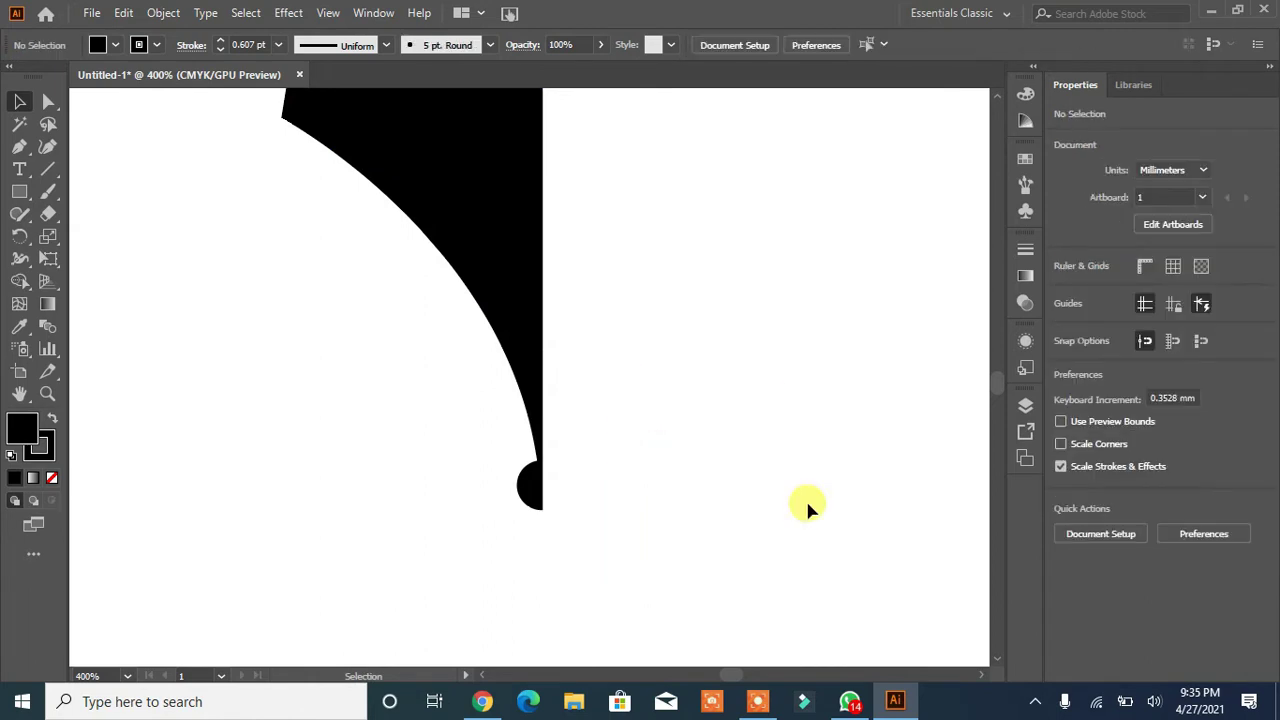
Create a copy of the nib half reflected across the vertical axis and shift it right, leaving a narrow gap between the halves
{"action": "key", "text": "ctrl+0"}
{"action": "right_click", "coordinate": [518, 459]}
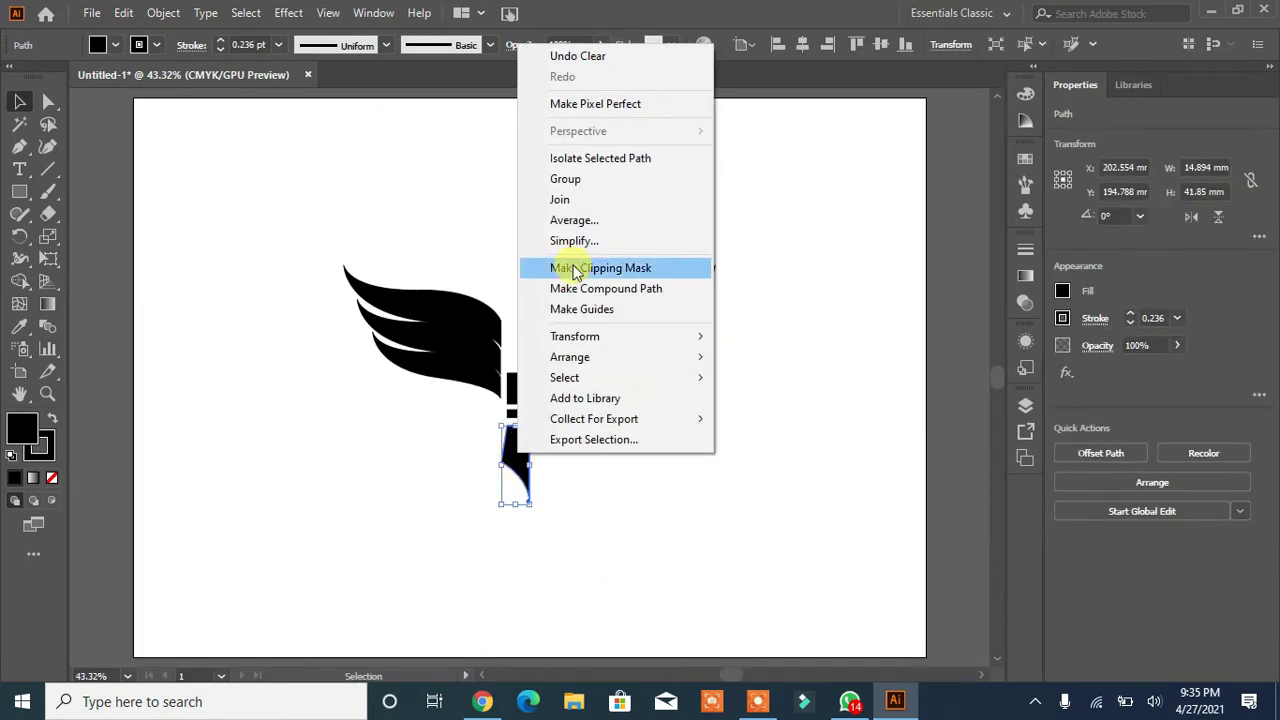
{"action": "mouse_move", "coordinate": [686, 337]}
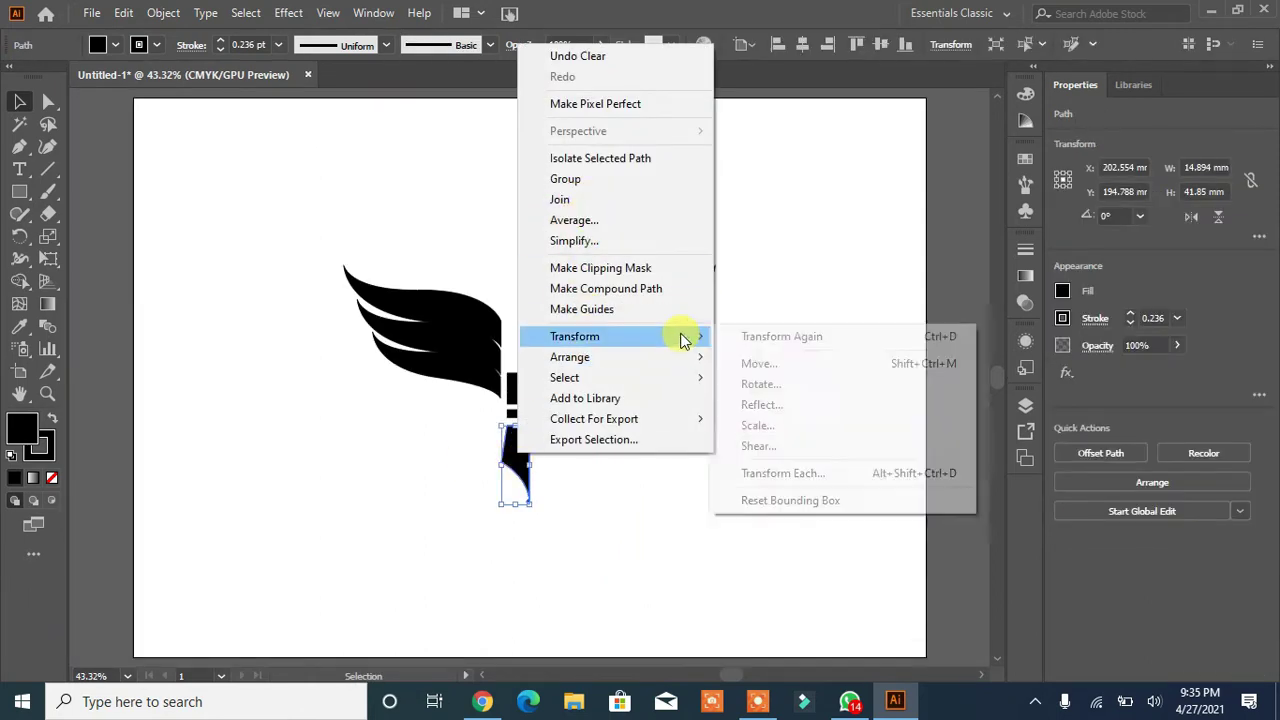
{"action": "left_click", "coordinate": [757, 403]}
{"action": "left_click", "coordinate": [756, 470]}
{"action": "key", "text": "Right"}
{"action": "key", "text": "Right"}
{"action": "key", "text": "Right"}
{"action": "key", "text": "Right"}
{"action": "key", "text": "Right"}
{"action": "key", "text": "Right"}
{"action": "key", "text": "Right"}
{"action": "key", "text": "Right"}
{"action": "key", "text": "Right"}
{"action": "key", "text": "Right"}
{"action": "key", "text": "Right"}
{"action": "key", "text": "Right"}
{"action": "key", "text": "Right"}
{"action": "key", "text": "Right"}
{"action": "key", "text": "Right"}
{"action": "key", "text": "Right"}
{"action": "key", "text": "Right"}
{"action": "key", "text": "Right"}
{"action": "key", "text": "Right"}
{"action": "key", "text": "Right"}
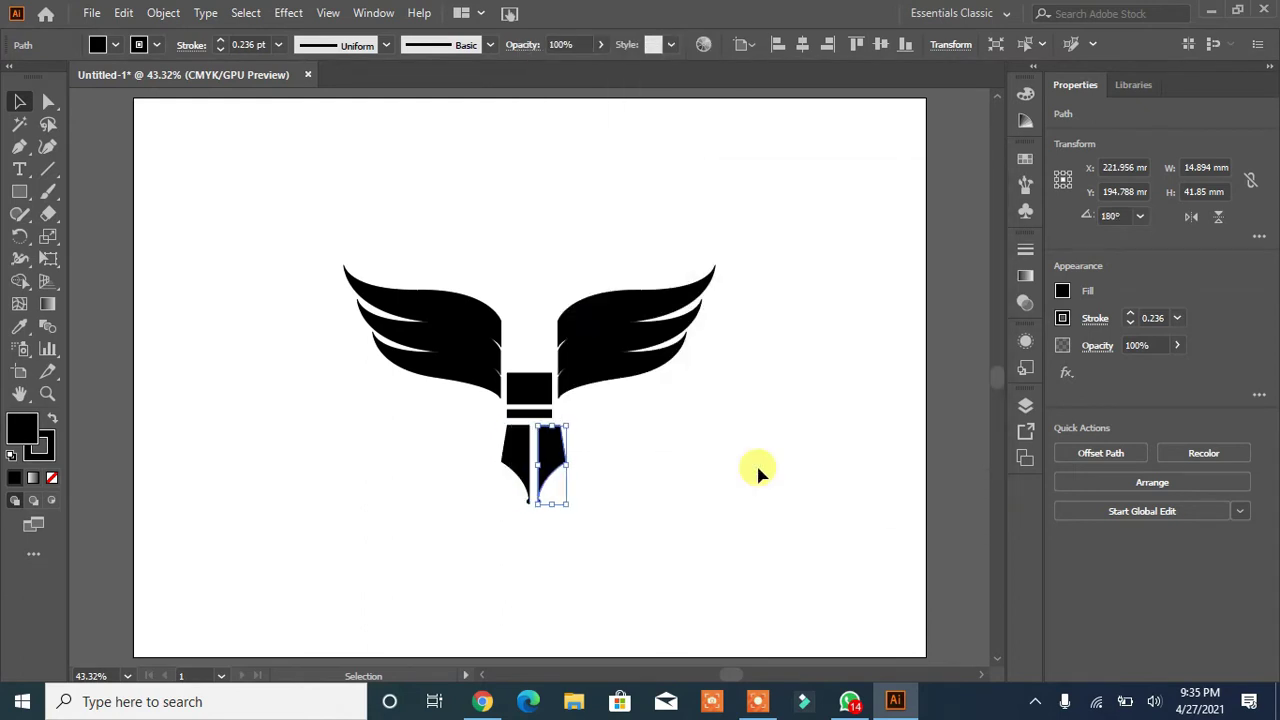
Nudge the mirrored nib half toward the original half until only a thin slit separates them, and deselect it
{"action": "key", "text": "Left"}
{"action": "key", "text": "Left"}
{"action": "key", "text": "Left"}
{"action": "key", "text": "Left"}
{"action": "key", "text": "Left"}
{"action": "key", "text": "Left"}
{"action": "key", "text": "Left"}
{"action": "key", "text": "Left"}
{"action": "key", "text": "Left"}
{"action": "key", "text": "Left"}
{"action": "key", "text": "Left"}
{"action": "left_click", "coordinate": [758, 469]}
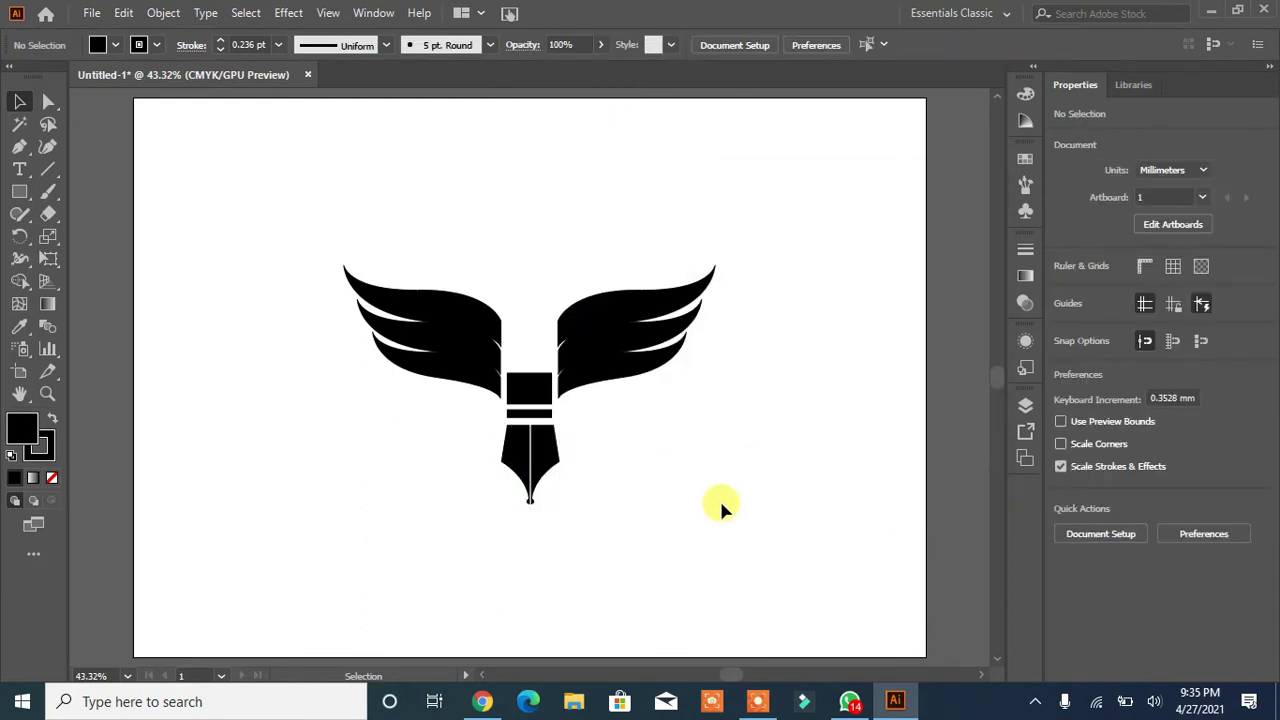
Resize the two nib halves together to about 26 mm wide and 47 mm tall and place them just beneath the narrow bar
{"action": "left_click_drag", "start_coordinate": [718, 500], "coordinate": [345, 549]}
{"action": "left_click_drag", "start_coordinate": [532, 506], "coordinate": [530, 527]}
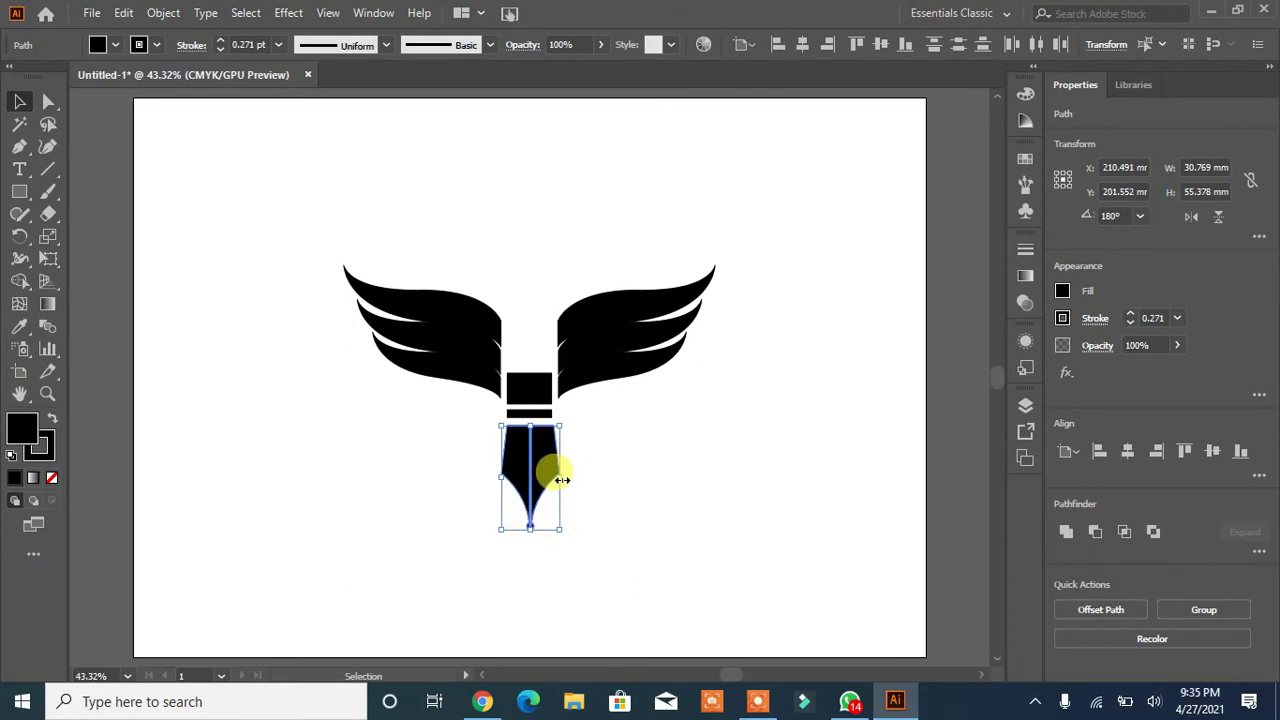
{"action": "left_click", "coordinate": [560, 518]}
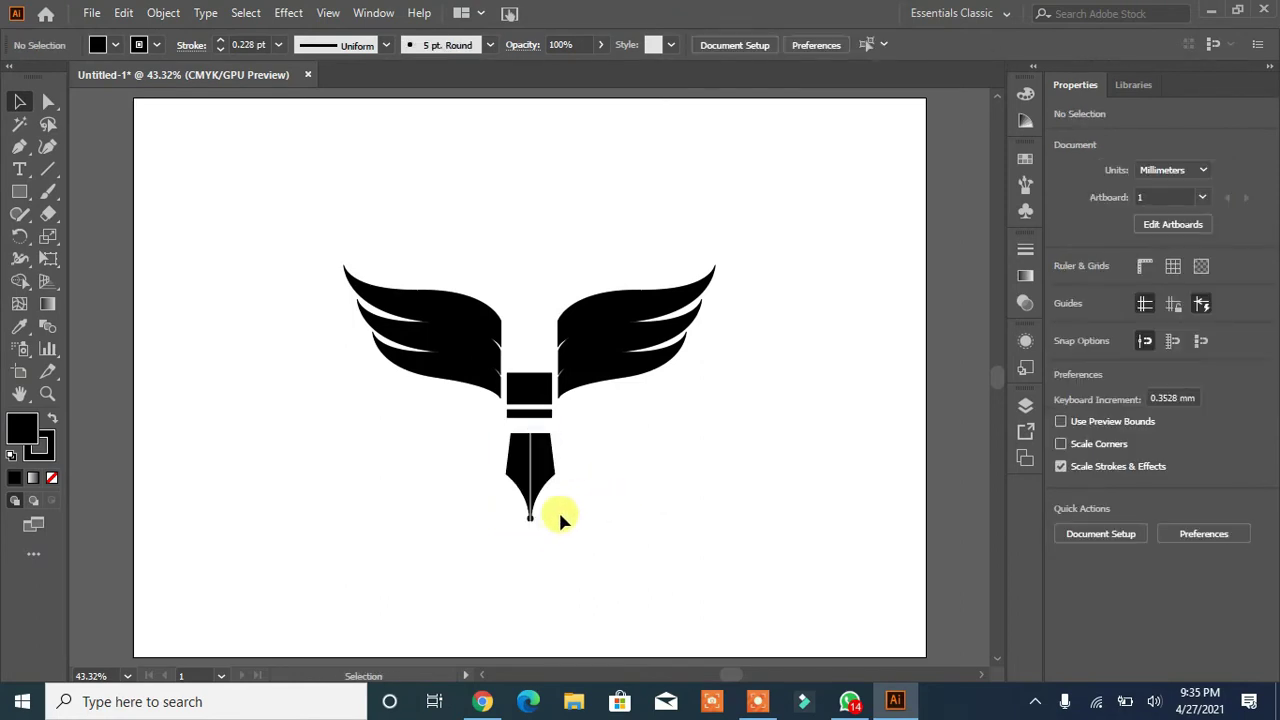
{"action": "left_click_drag", "start_coordinate": [435, 537], "coordinate": [437, 533]}
{"action": "left_click_drag", "start_coordinate": [523, 462], "coordinate": [523, 451]}
{"action": "left_click", "coordinate": [248, 619]}
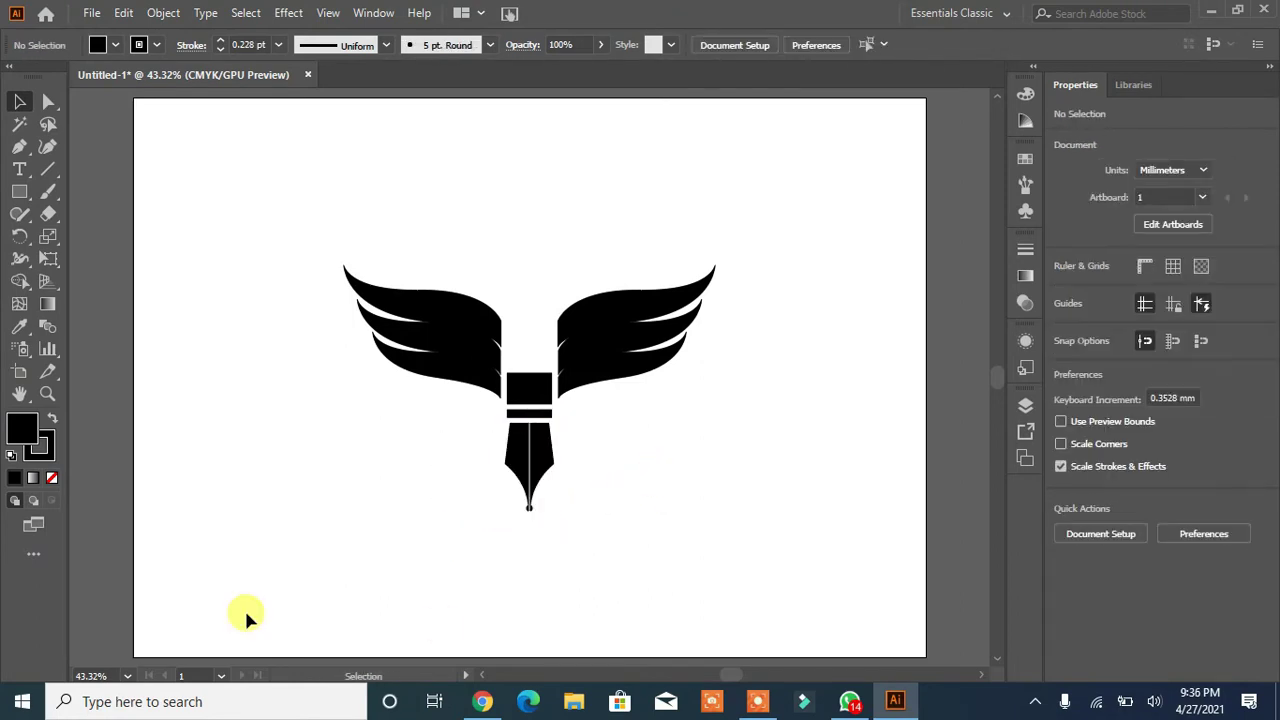
Add a circle about 5.6 mm in diameter with the Ellipse tool, centred on the nib's slit
{"action": "left_click_drag", "start_coordinate": [19, 195], "coordinate": [90, 232]}
{"action": "mouse_move", "coordinate": [362, 466]}
{"action": "left_mouse_down"}
{"action": "mouse_move", "coordinate": [376, 479]}
{"action": "mouse_move", "coordinate": [529, 462]}
{"action": "left_mouse_up"}
{"action": "key", "text": "v"}
{"action": "left_click", "coordinate": [244, 424]}
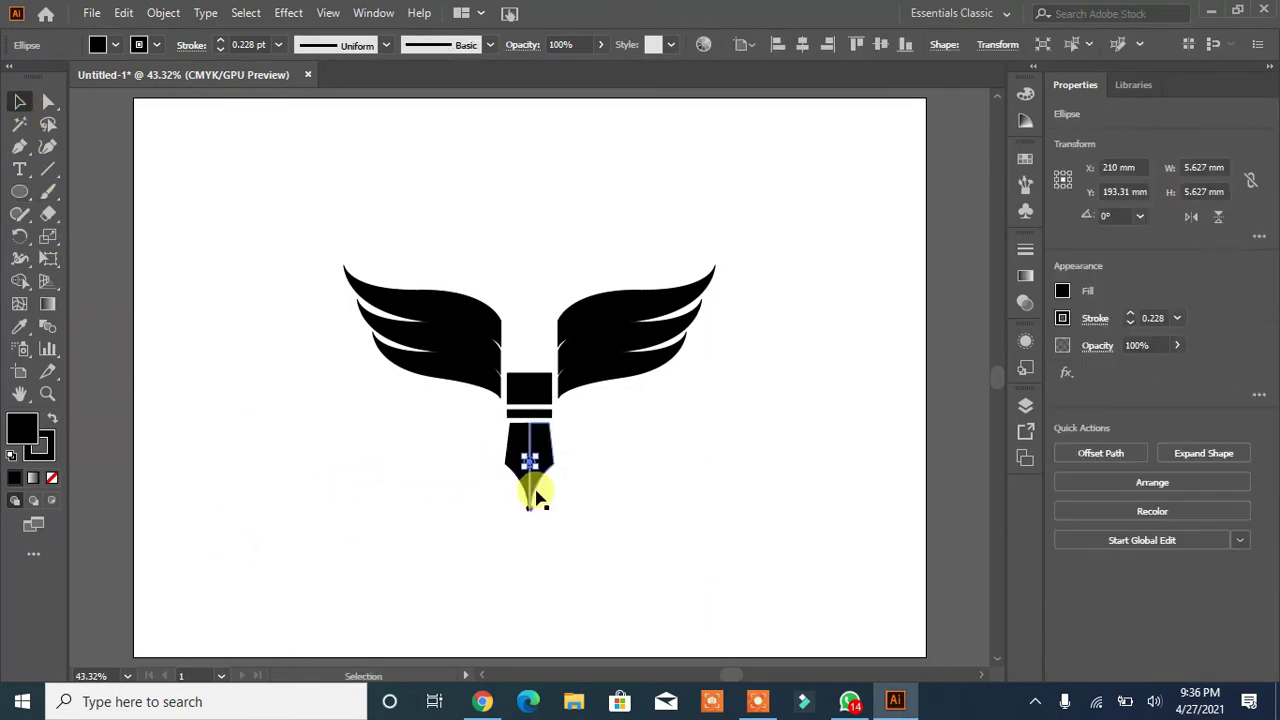
Merge the circle's regions into one shape with the Shape Builder tool and delete it to cut a round hole in the nib
{"action": "left_click", "coordinate": [536, 492], "text": "shift"}
{"action": "key", "text": "ctrl+plus"}
{"action": "key", "text": "ctrl+plus"}
{"action": "key", "text": "ctrl+plus"}
{"action": "key", "text": "ctrl+plus"}
{"action": "key", "text": "ctrl+plus"}
{"action": "key", "text": "ctrl+plus"}
{"action": "key", "text": "ctrl+plus"}
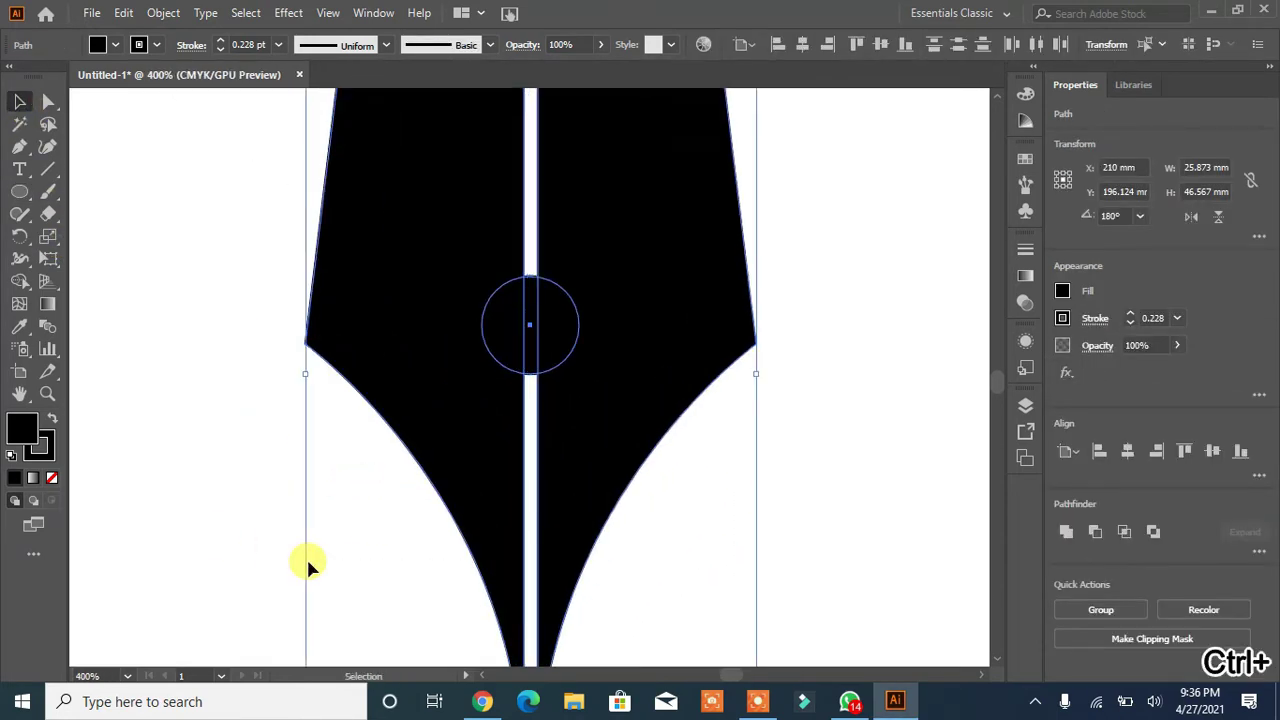
{"action": "left_click", "coordinate": [20, 292]}
{"action": "left_click_drag", "start_coordinate": [500, 320], "coordinate": [565, 325]}
{"action": "key", "text": "v"}
{"action": "left_click", "coordinate": [257, 334]}
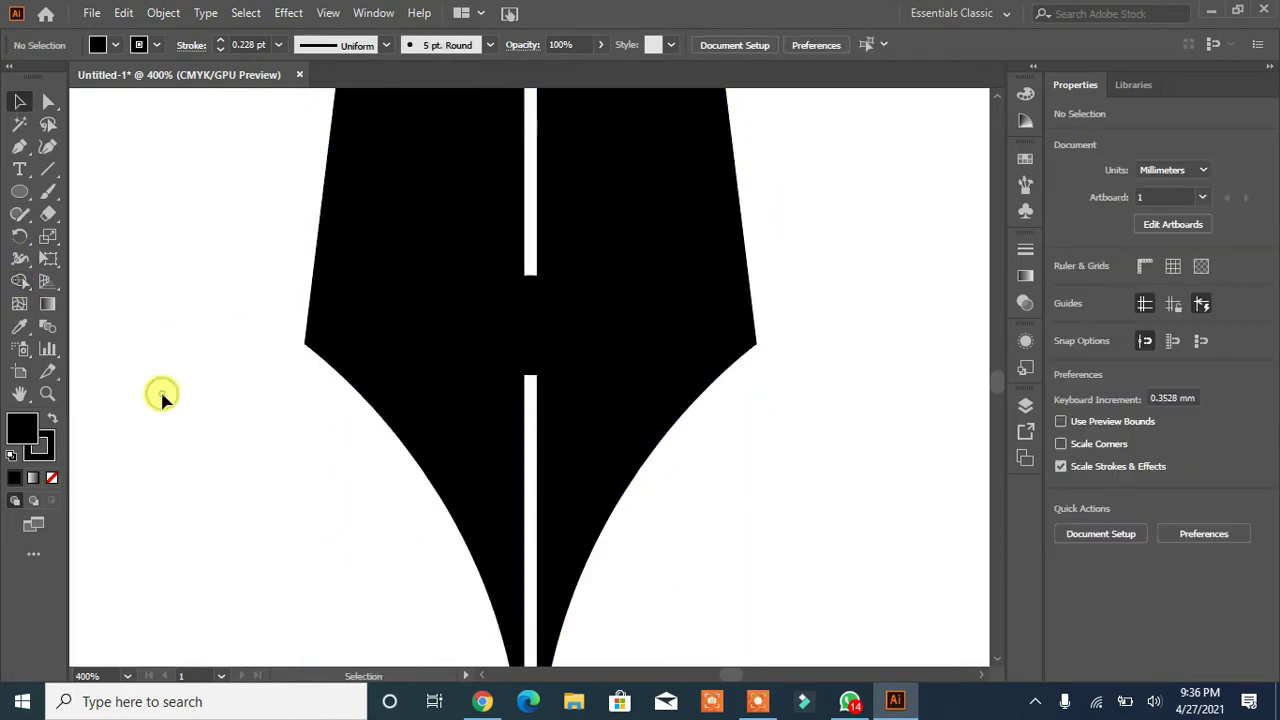
{"action": "left_click_drag", "start_coordinate": [851, 312], "coordinate": [850, 313]}
{"action": "key", "text": "Delete"}
Draw a black upright rounded rectangle about 42 mm tall in the empty area beside the wings as a candle body
{"action": "left_click_drag", "start_coordinate": [215, 293], "coordinate": [260, 373]}
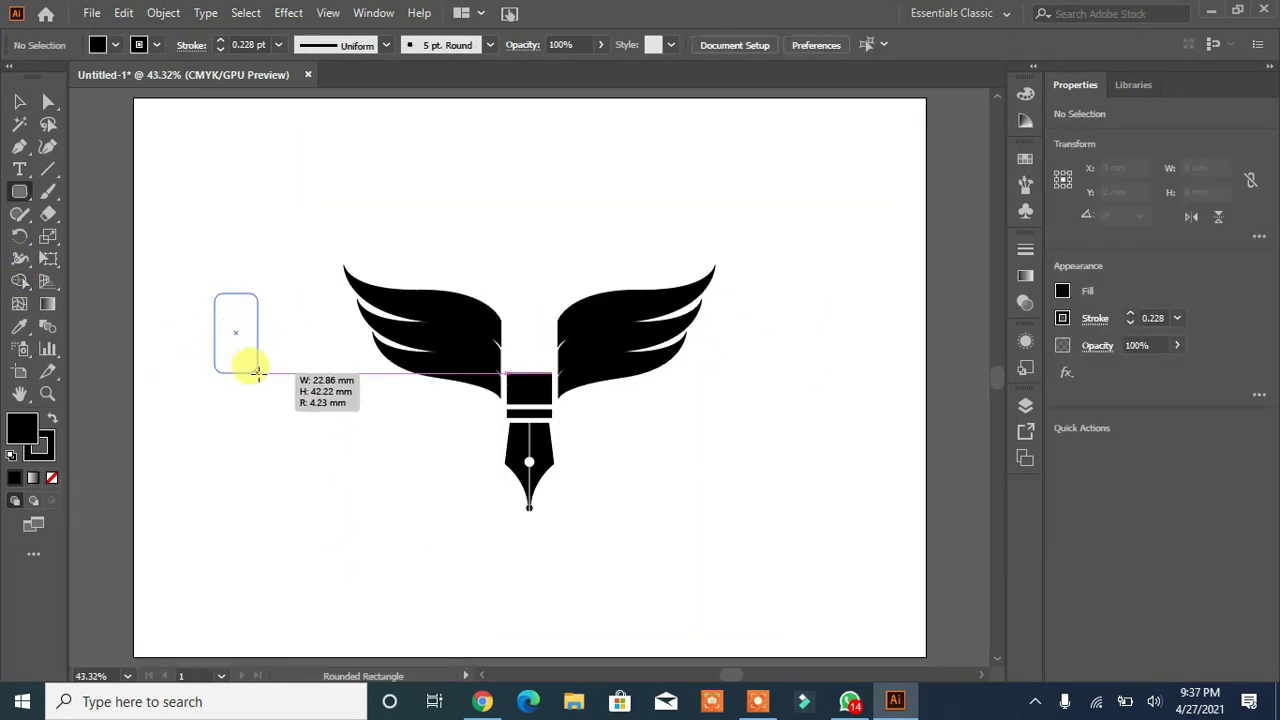
{"action": "key", "text": "v"}
{"action": "left_click", "coordinate": [137, 340]}
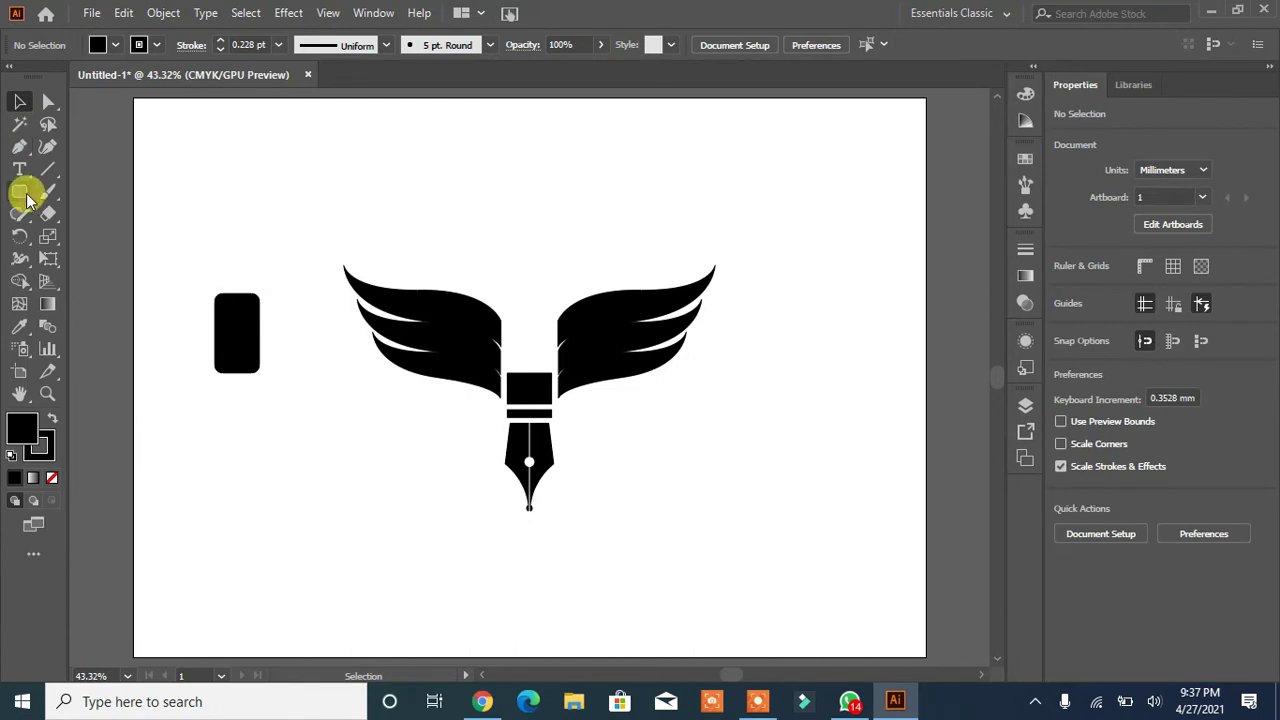
Draw an upright ellipse about 24 mm wide and 49 mm tall and centre it just above the rounded rectangle
{"action": "left_click_drag", "start_coordinate": [27, 200], "coordinate": [63, 237]}
{"action": "left_click_drag", "start_coordinate": [222, 177], "coordinate": [268, 270]}
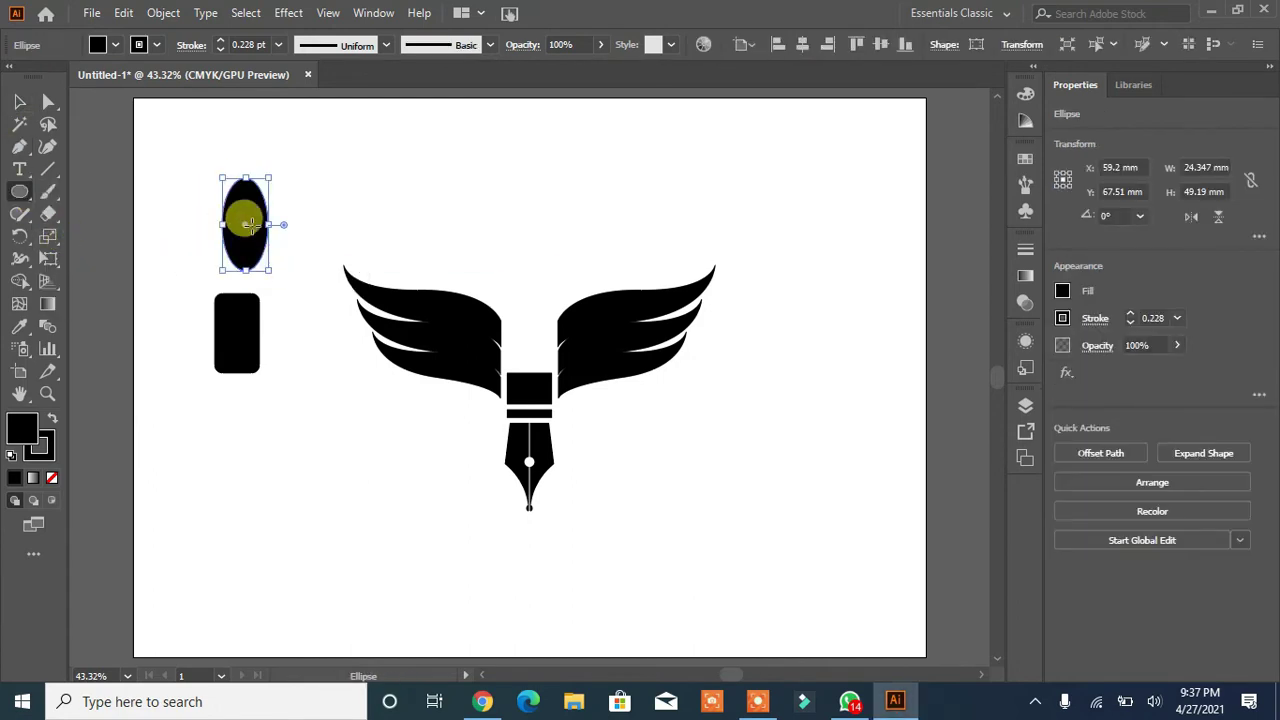
{"action": "left_click_drag", "start_coordinate": [248, 224], "coordinate": [239, 240]}
Convert the ellipse's top anchor to a corner and pull it upward to form a pointed flame about 56 mm tall
{"action": "left_click", "coordinate": [48, 101]}
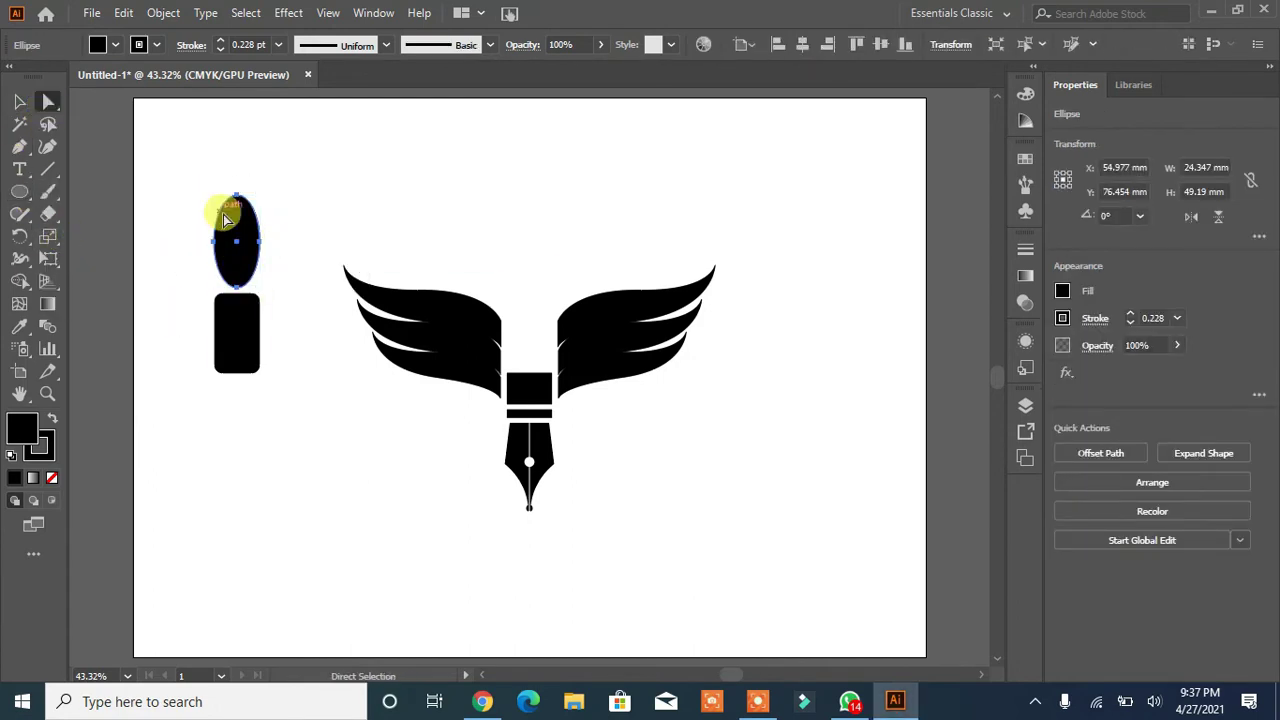
{"action": "left_click", "coordinate": [236, 195]}
{"action": "left_click", "coordinate": [138, 45]}
{"action": "left_click", "coordinate": [167, 257]}
{"action": "left_click", "coordinate": [235, 256]}
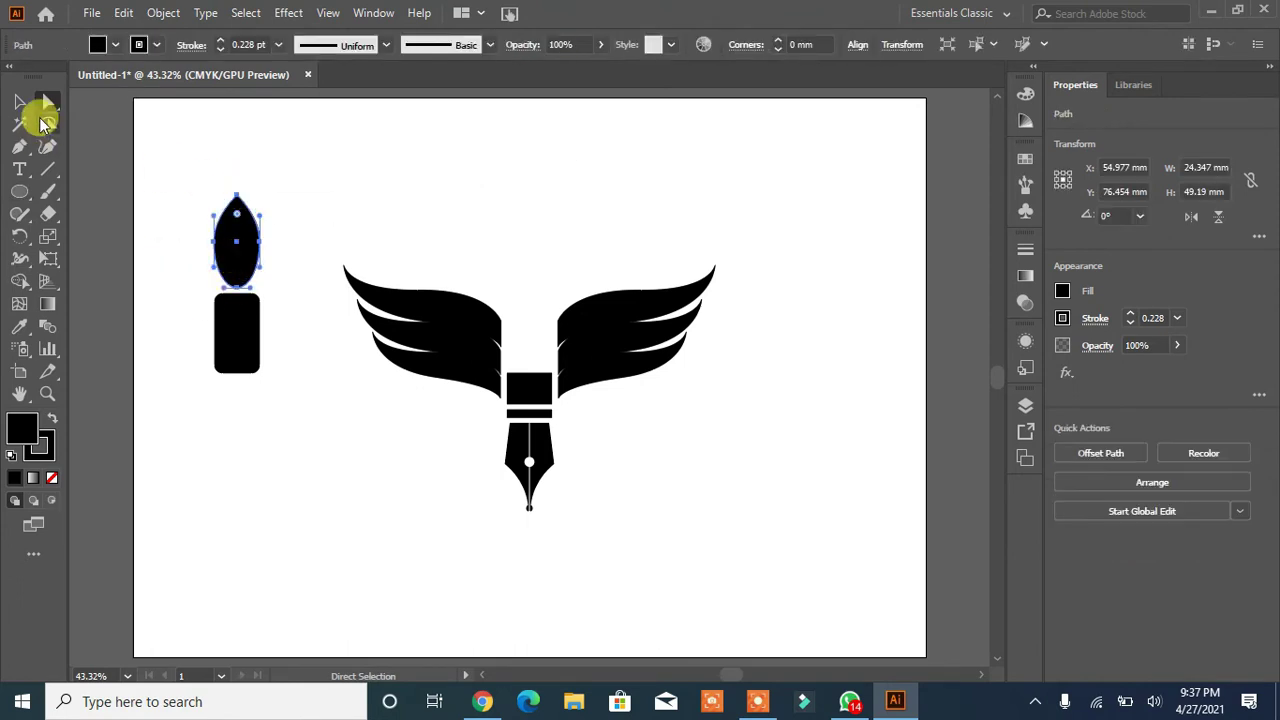
{"action": "left_click_drag", "start_coordinate": [236, 196], "coordinate": [236, 183]}
{"action": "left_click", "coordinate": [282, 405]}
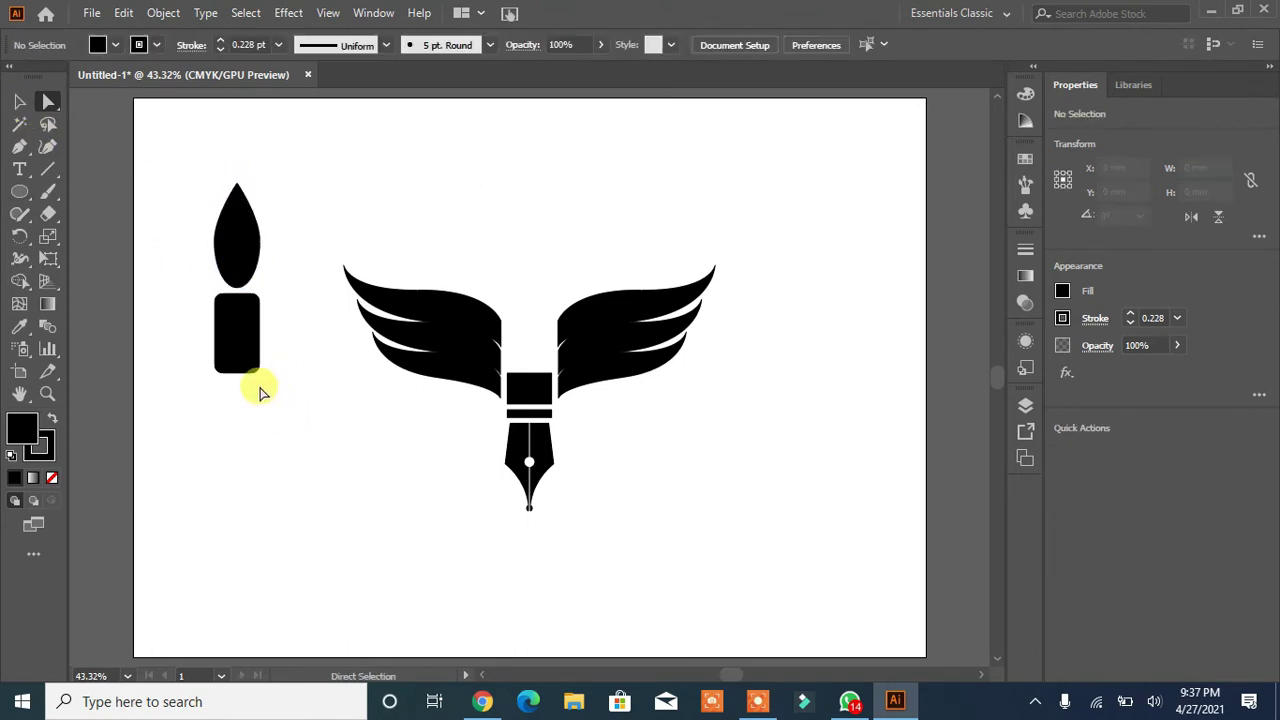
Draw three tilted ellipses running down the right edge of the rounded rectangle as overlapping wax drips
{"action": "left_click", "coordinate": [19, 191]}
{"action": "left_click_drag", "start_coordinate": [214, 424], "coordinate": [240, 460]}
{"action": "mouse_move", "coordinate": [199, 418]}
{"action": "left_mouse_down"}
{"action": "mouse_move", "coordinate": [246, 314]}
{"action": "mouse_move", "coordinate": [255, 345]}
{"action": "mouse_move", "coordinate": [278, 347]}
{"action": "mouse_move", "coordinate": [251, 337]}
{"action": "mouse_move", "coordinate": [266, 362]}
{"action": "left_mouse_up"}
{"action": "left_click", "coordinate": [19, 101]}
{"action": "left_click", "coordinate": [237, 475]}
{"action": "left_click", "coordinate": [282, 378]}
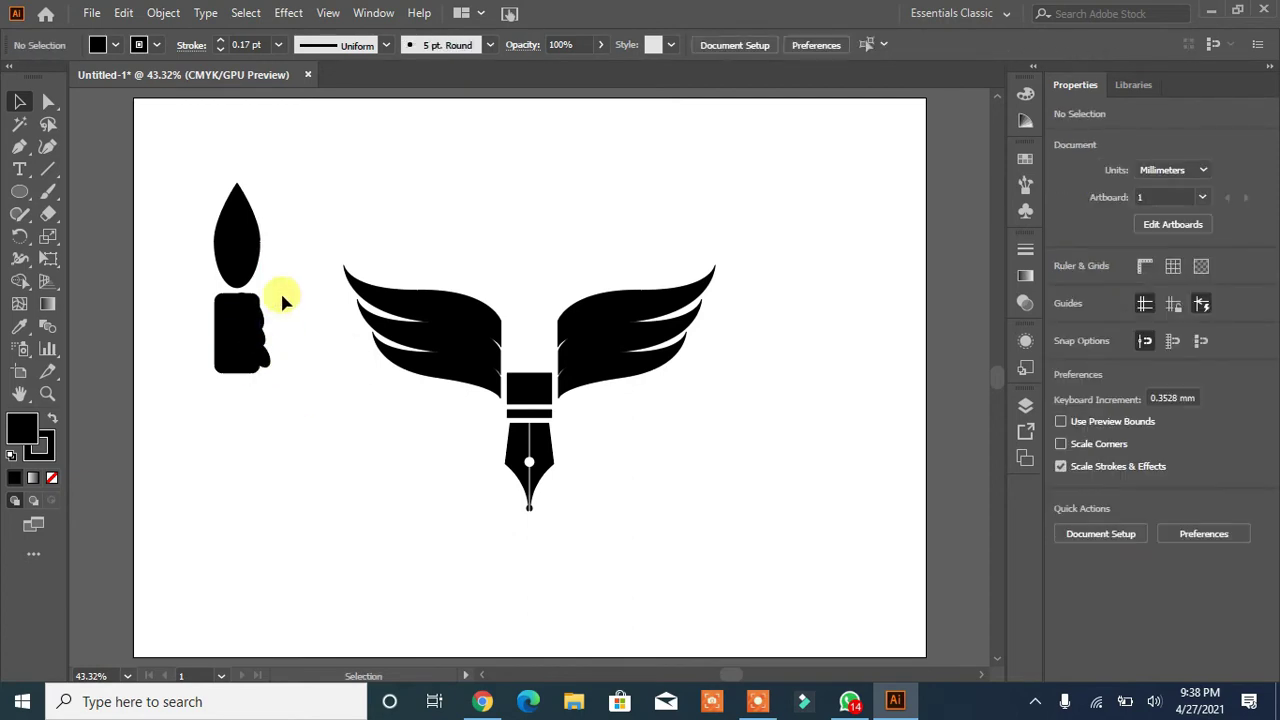
Remove the rectangle's upper right corner with the Shape Builder tool and unite the rectangle and drip ellipses into one candle shape
{"action": "left_click_drag", "start_coordinate": [282, 298], "coordinate": [183, 388]}
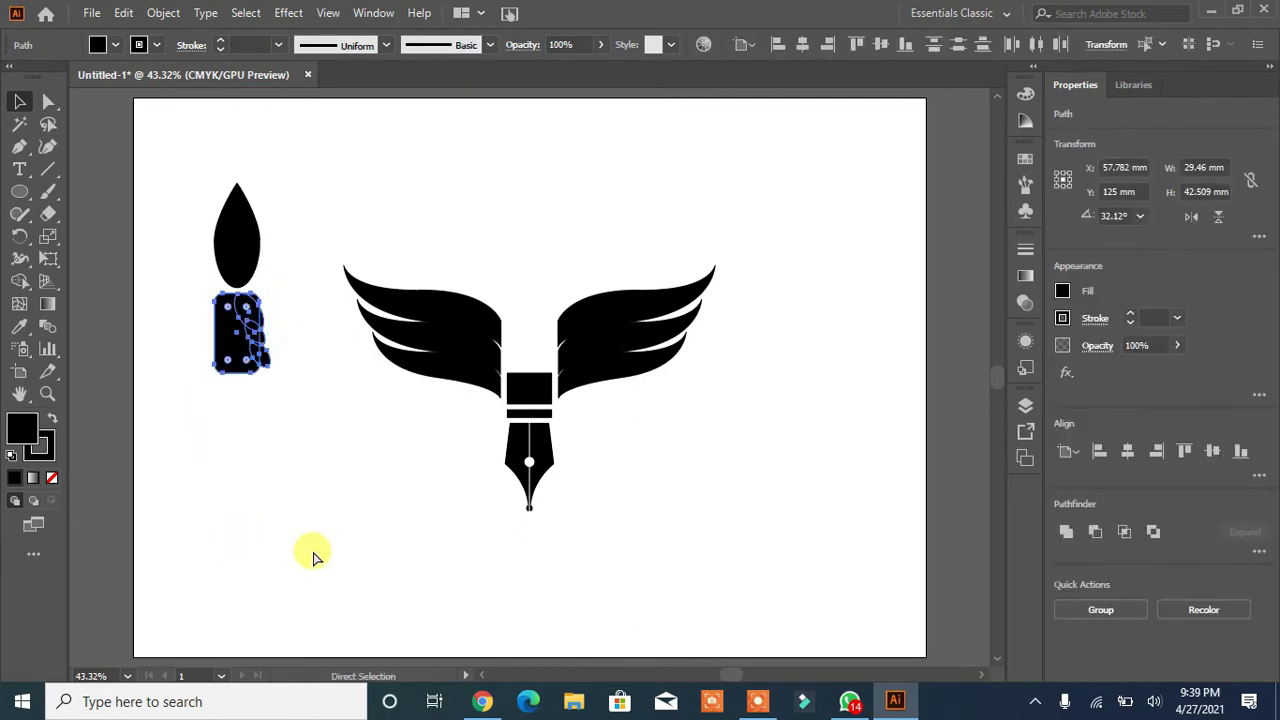
{"action": "key", "text": "ctrl+plus"}
{"action": "key", "text": "ctrl+plus"}
{"action": "key", "text": "ctrl+plus"}
{"action": "key", "text": "ctrl+plus"}
{"action": "left_click", "coordinate": [20, 281]}
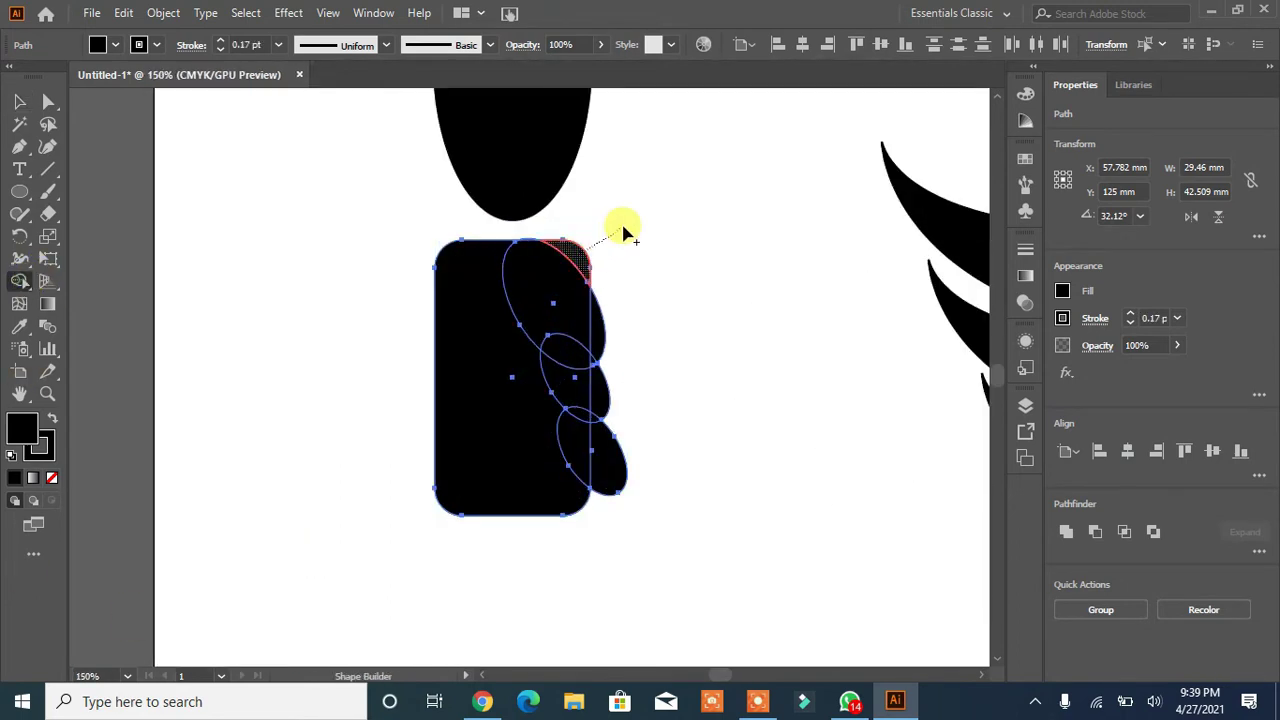
{"action": "left_click_drag", "start_coordinate": [622, 232], "coordinate": [624, 236]}
{"action": "key", "text": "v"}
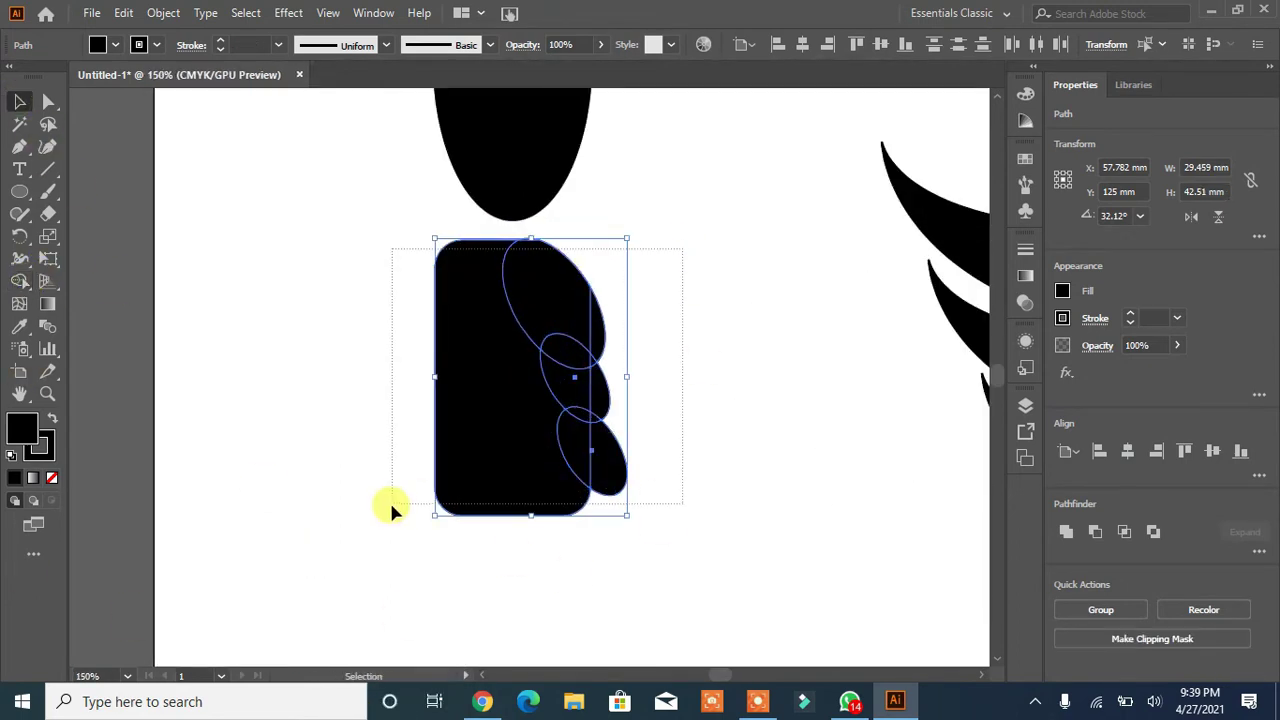
{"action": "left_click", "coordinate": [1066, 536]}
{"action": "left_click", "coordinate": [757, 541]}
{"action": "key", "text": "ctrl+0"}
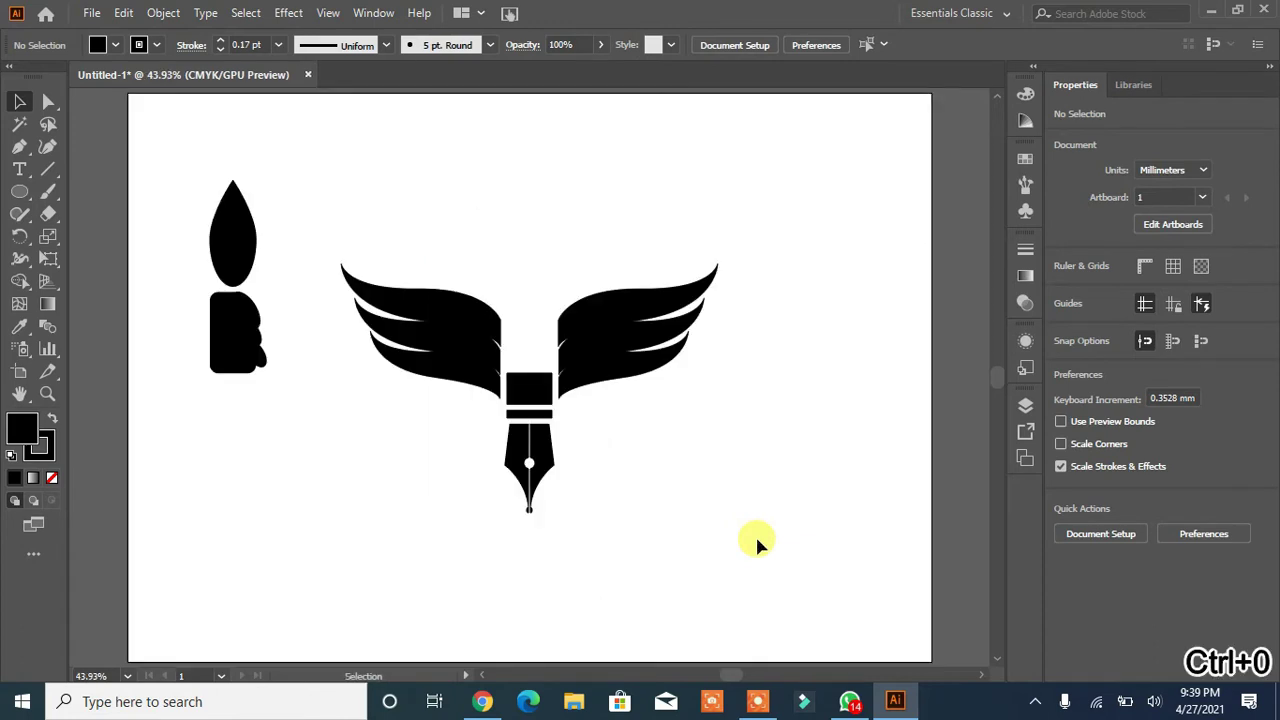
Draw a closed curved inner flame about 13 mm wide and 33 mm tall inside the flame with the Pen tool
{"action": "key", "text": "p"}
{"action": "left_click", "coordinate": [233, 199]}
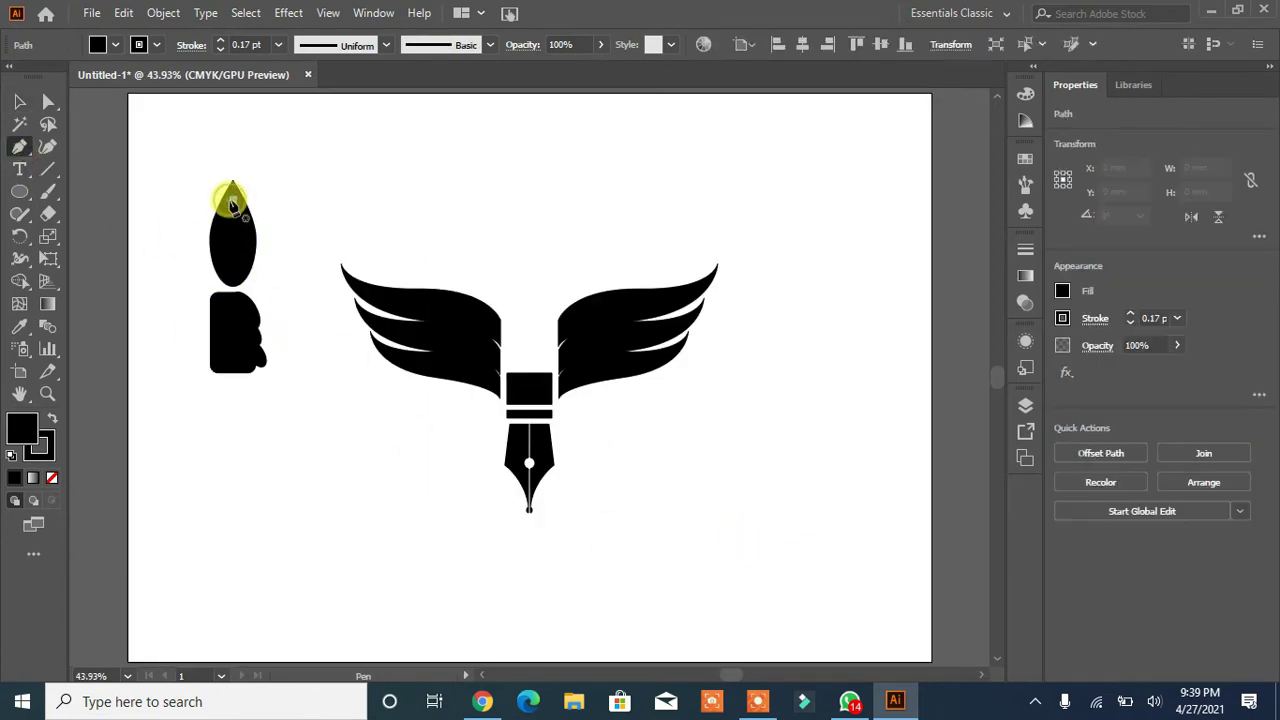
{"action": "left_click", "coordinate": [221, 242]}
{"action": "left_click_drag", "start_coordinate": [225, 268], "coordinate": [225, 270]}
{"action": "left_click", "coordinate": [221, 242]}
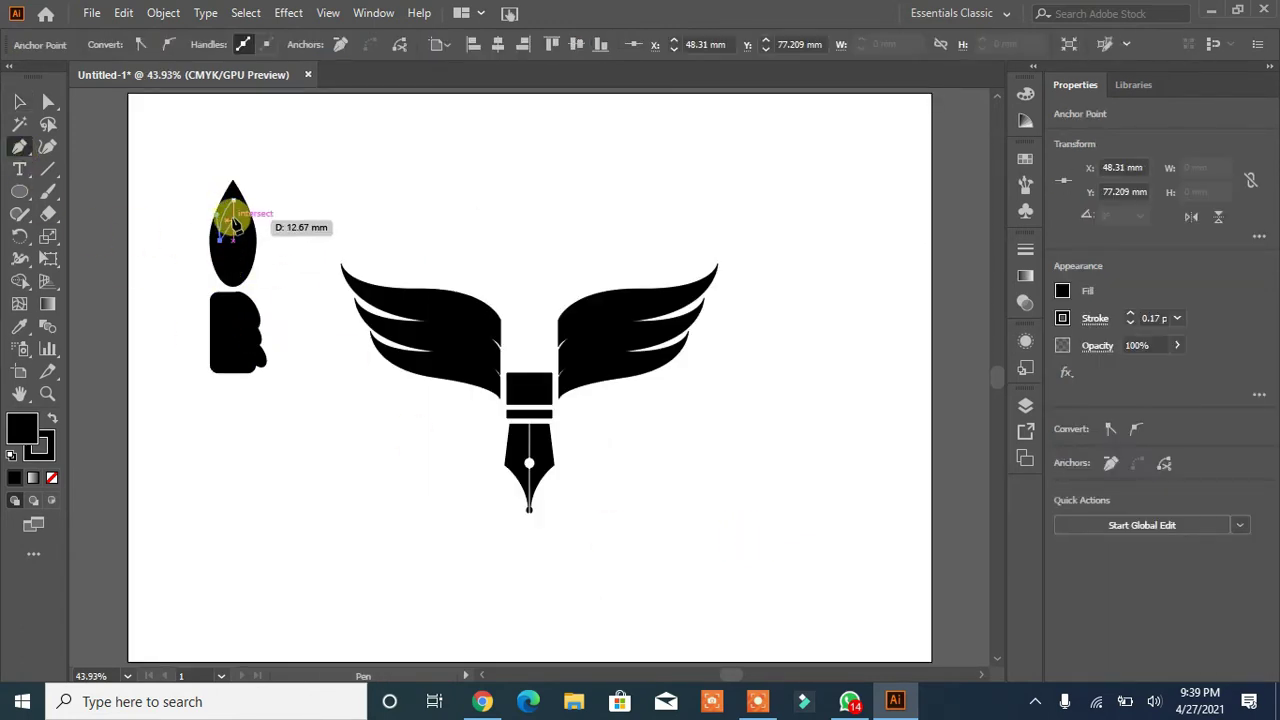
{"action": "left_click_drag", "start_coordinate": [234, 220], "coordinate": [245, 264]}
{"action": "left_click", "coordinate": [231, 199]}
{"action": "left_click", "coordinate": [20, 102]}
{"action": "left_click", "coordinate": [155, 420]}
Fill the outer flame with orange (C=0 M=50 Y=100 K=0) and the inner flame with yellow
{"action": "left_click", "coordinate": [230, 220]}
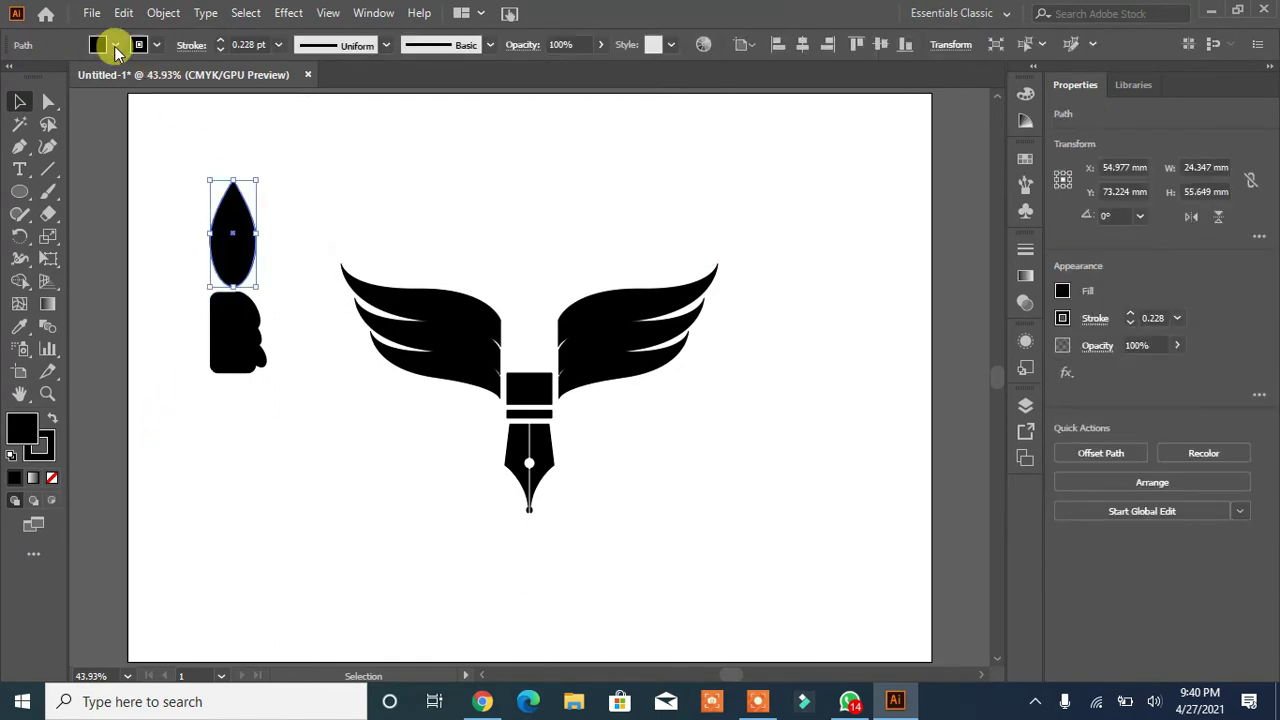
{"action": "left_click", "coordinate": [100, 44]}
{"action": "left_click", "coordinate": [166, 78]}
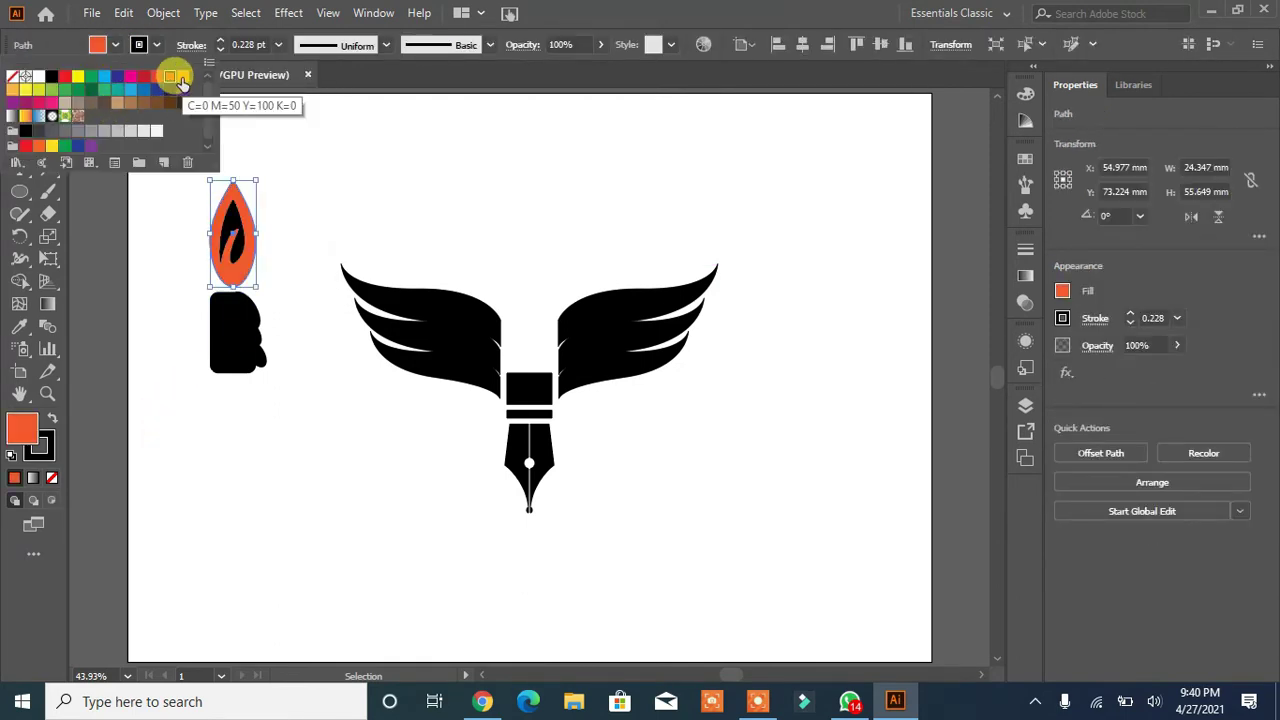
{"action": "left_click", "coordinate": [163, 74]}
{"action": "left_click", "coordinate": [234, 222]}
{"action": "left_click", "coordinate": [99, 44]}
{"action": "left_click", "coordinate": [78, 76]}
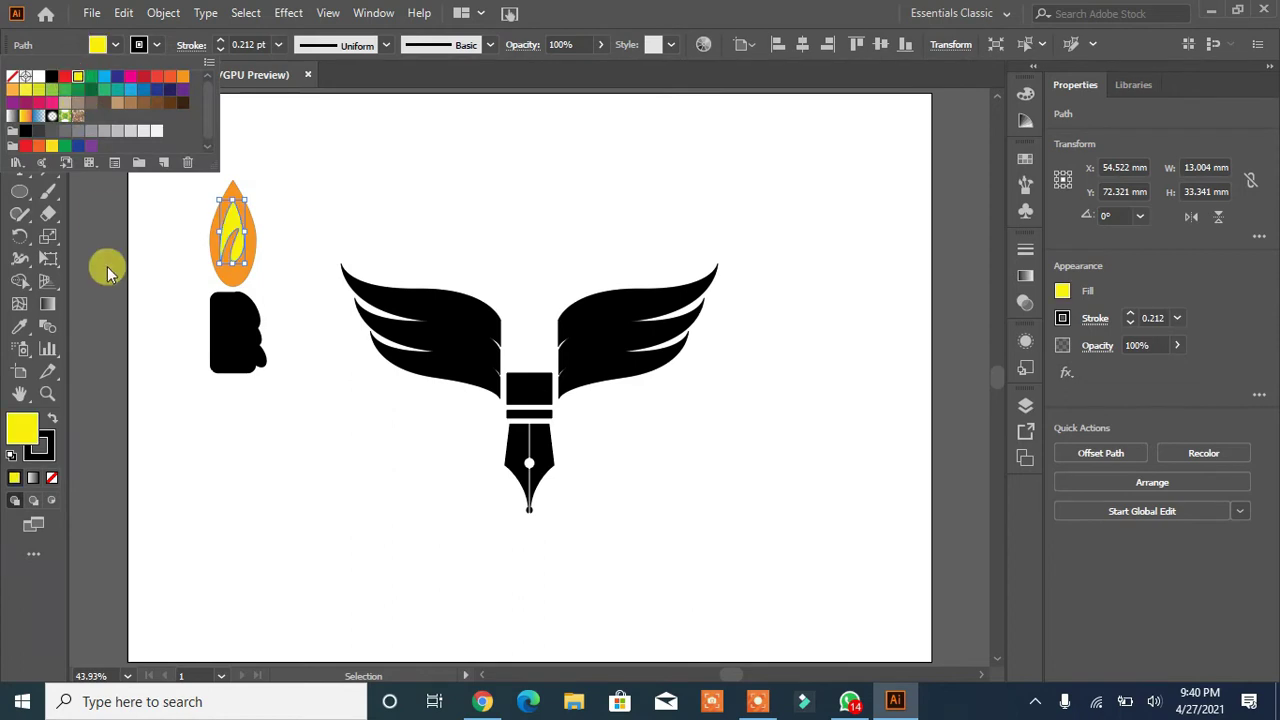
Apply a Gaussian Blur effect to the yellow inner flame with the preview on, adjusting the radius until it blends into the orange
{"action": "left_click", "coordinate": [288, 13]}
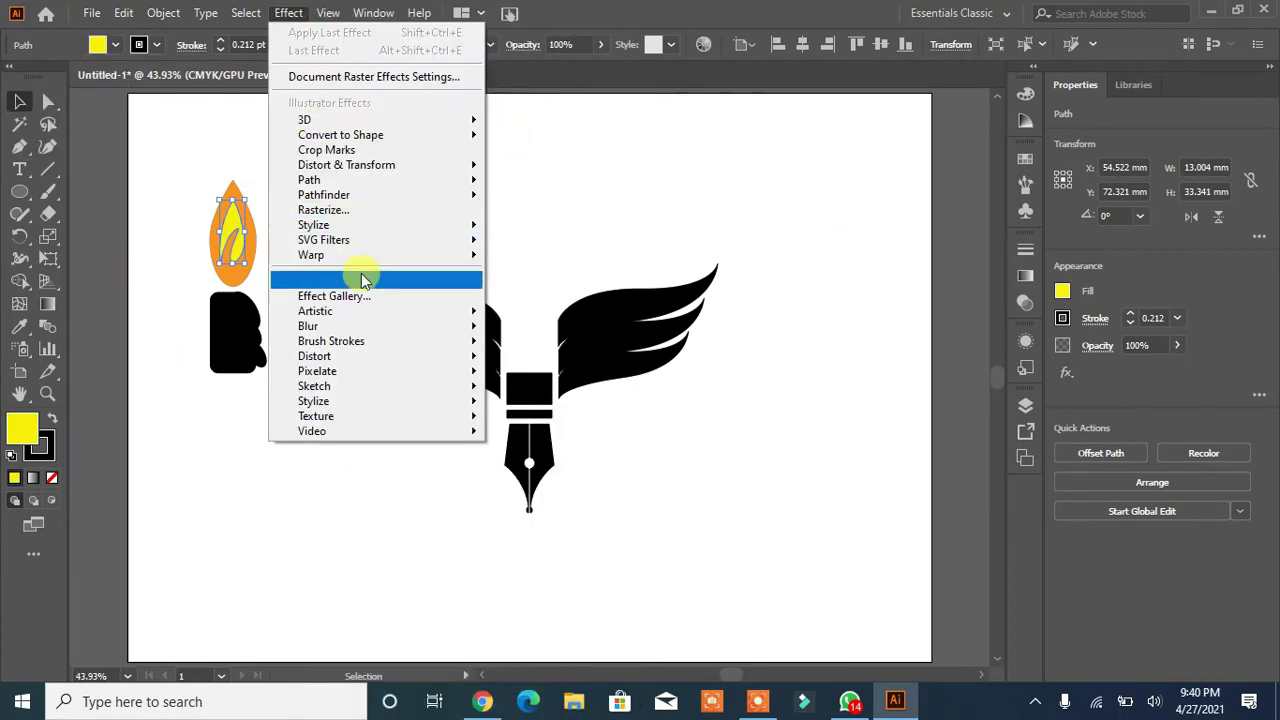
{"action": "mouse_move", "coordinate": [420, 326]}
{"action": "left_click", "coordinate": [549, 329]}
{"action": "left_click", "coordinate": [553, 367]}
{"action": "left_click_drag", "start_coordinate": [626, 326], "coordinate": [590, 332]}
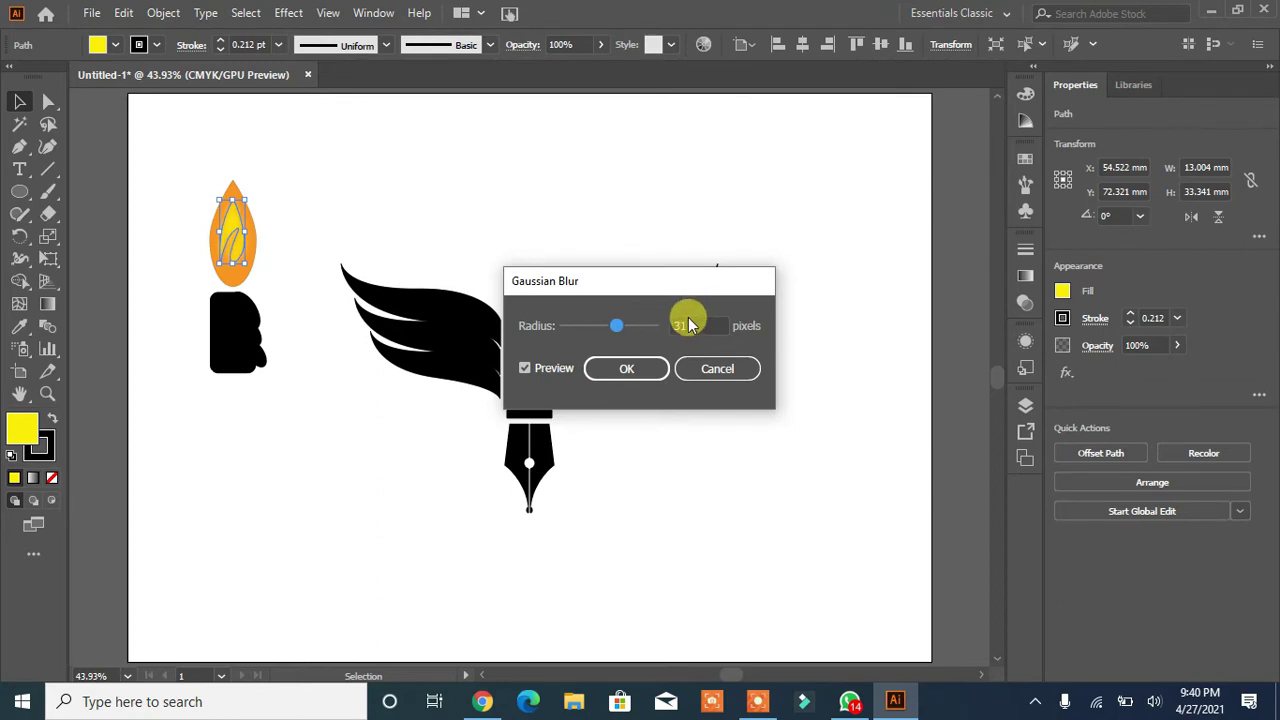
{"action": "left_click", "coordinate": [626, 368]}
{"action": "left_click", "coordinate": [283, 492]}
Fill the candle body with light gray (C=0 M=0 Y=0 K=10) and remove its stroke
{"action": "left_click", "coordinate": [242, 356]}
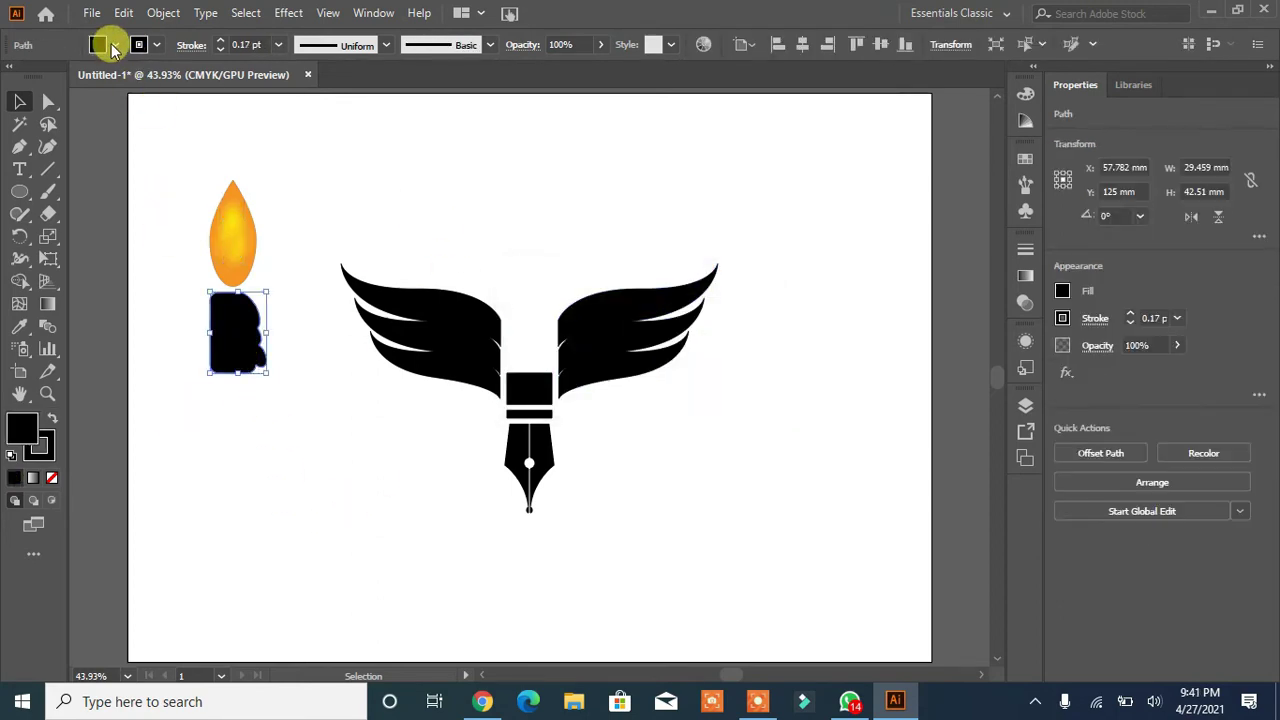
{"action": "left_click", "coordinate": [104, 44]}
{"action": "left_click", "coordinate": [117, 132]}
{"action": "left_click", "coordinate": [131, 131]}
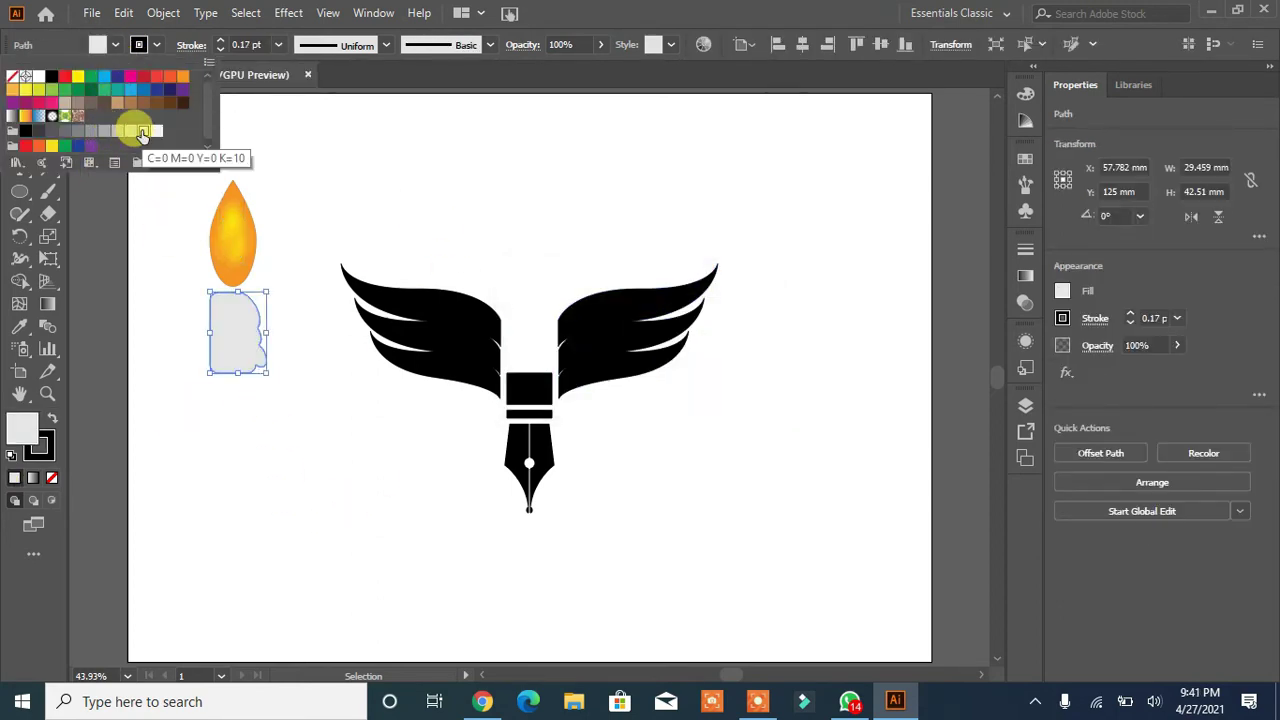
{"action": "left_click", "coordinate": [168, 331]}
{"action": "left_click", "coordinate": [233, 358]}
{"action": "left_click", "coordinate": [46, 453]}
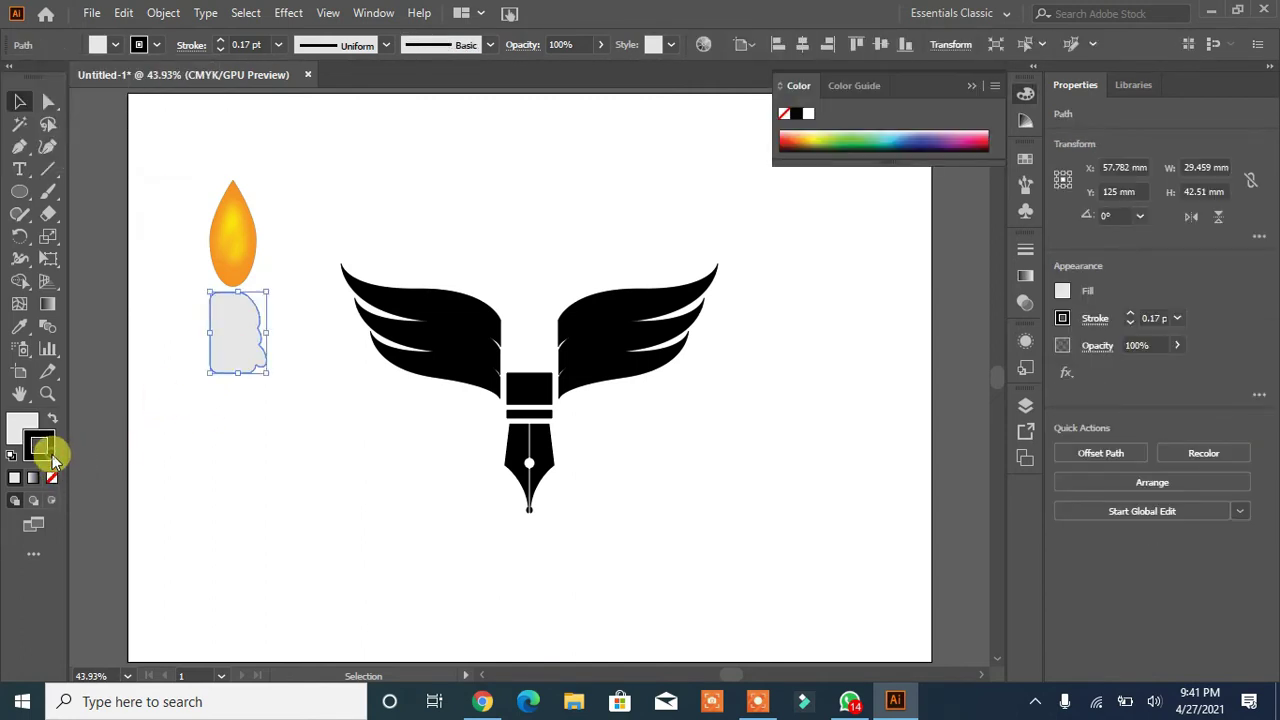
{"action": "left_click", "coordinate": [52, 478]}
{"action": "left_click", "coordinate": [131, 465]}
Draw a short curved path near the candle's upper right edge with the Pen tool and reshape it by adjusting its direction handle
{"action": "left_click", "coordinate": [240, 338]}
{"action": "left_click", "coordinate": [20, 148]}
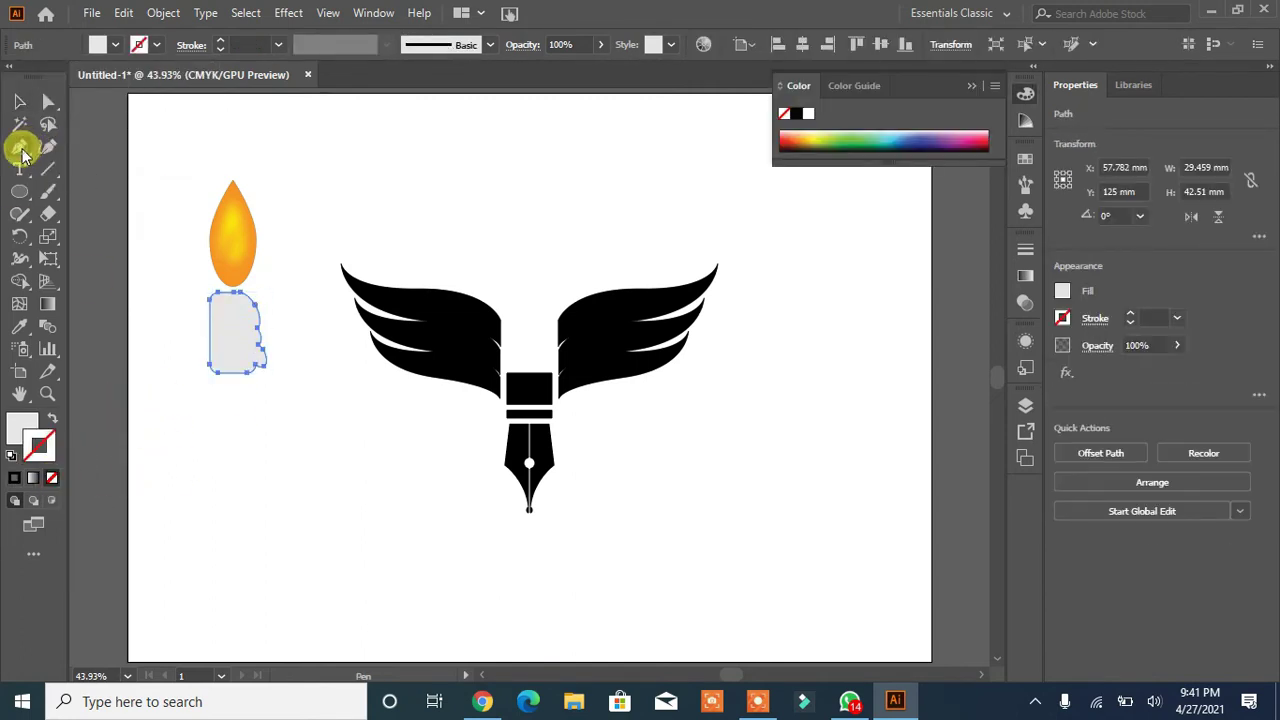
{"action": "mouse_move", "coordinate": [249, 311]}
{"action": "left_mouse_down"}
{"action": "mouse_move", "coordinate": [252, 326]}
{"action": "mouse_move", "coordinate": [232, 306]}
{"action": "left_mouse_up"}
{"action": "left_click", "coordinate": [295, 344]}
{"action": "key", "text": "ctrl+z"}
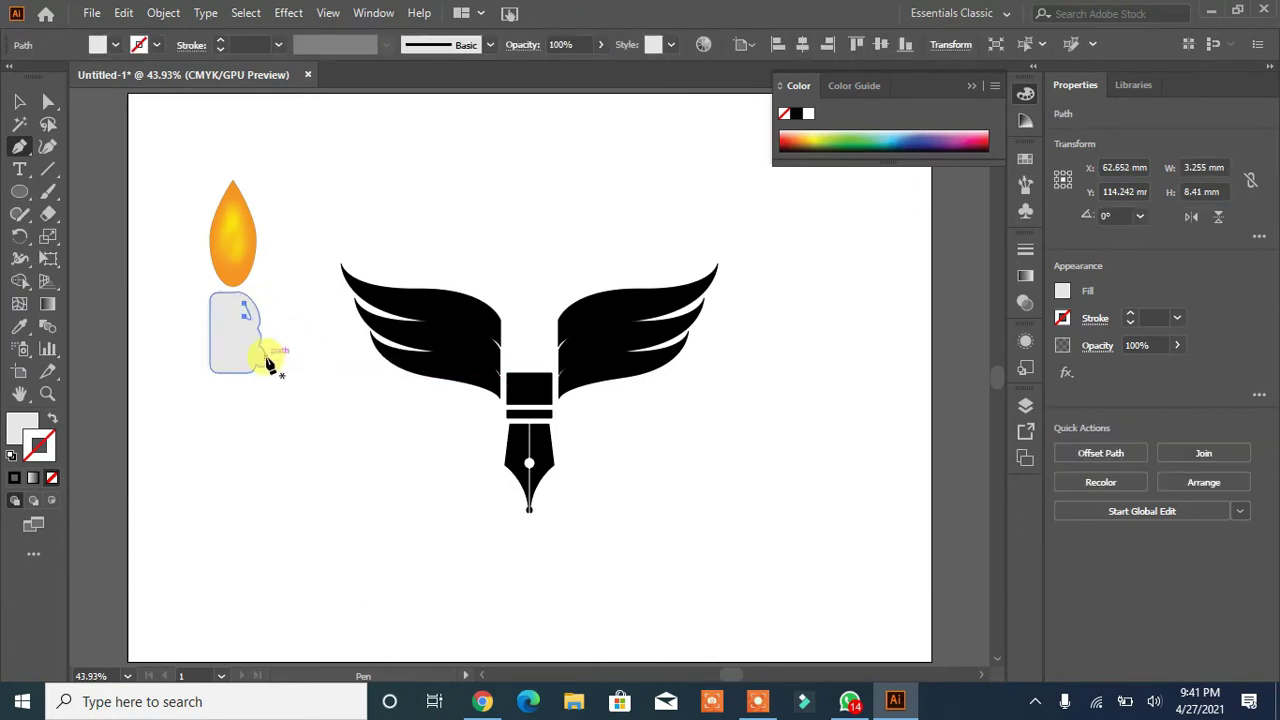
{"action": "key", "text": "a"}
{"action": "left_click", "coordinate": [260, 335]}
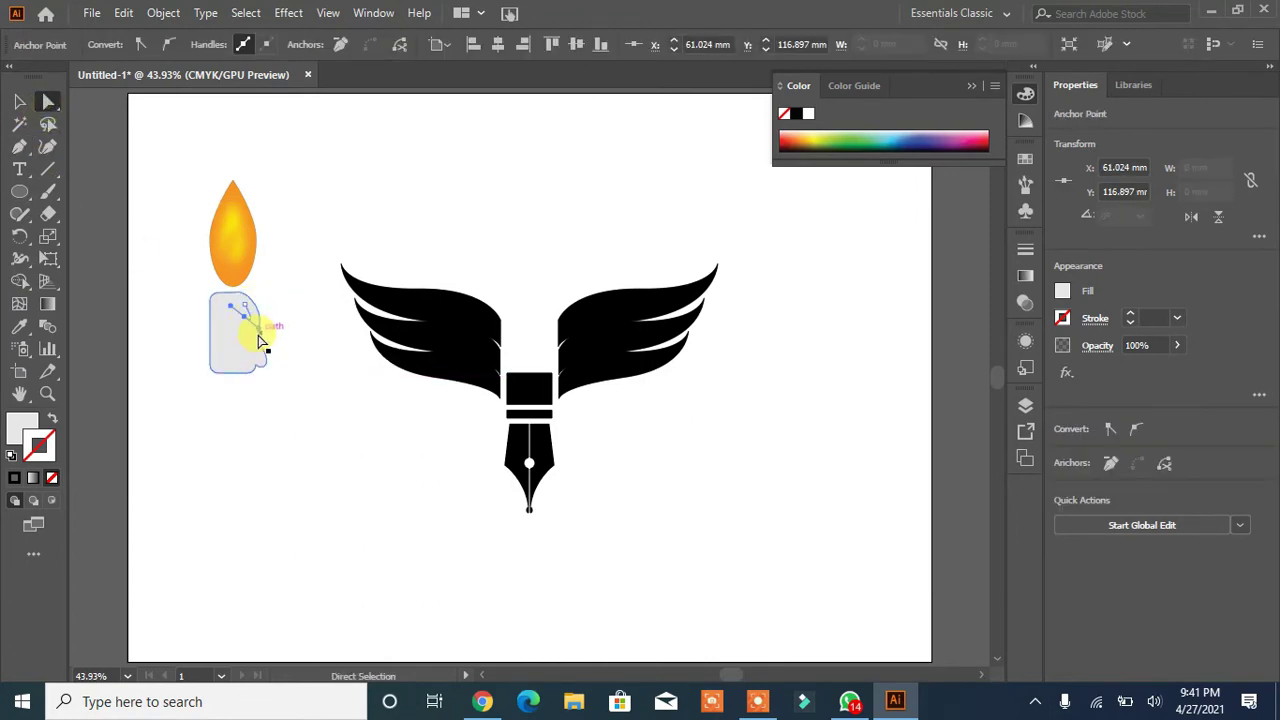
{"action": "left_click_drag", "start_coordinate": [258, 323], "coordinate": [259, 320]}
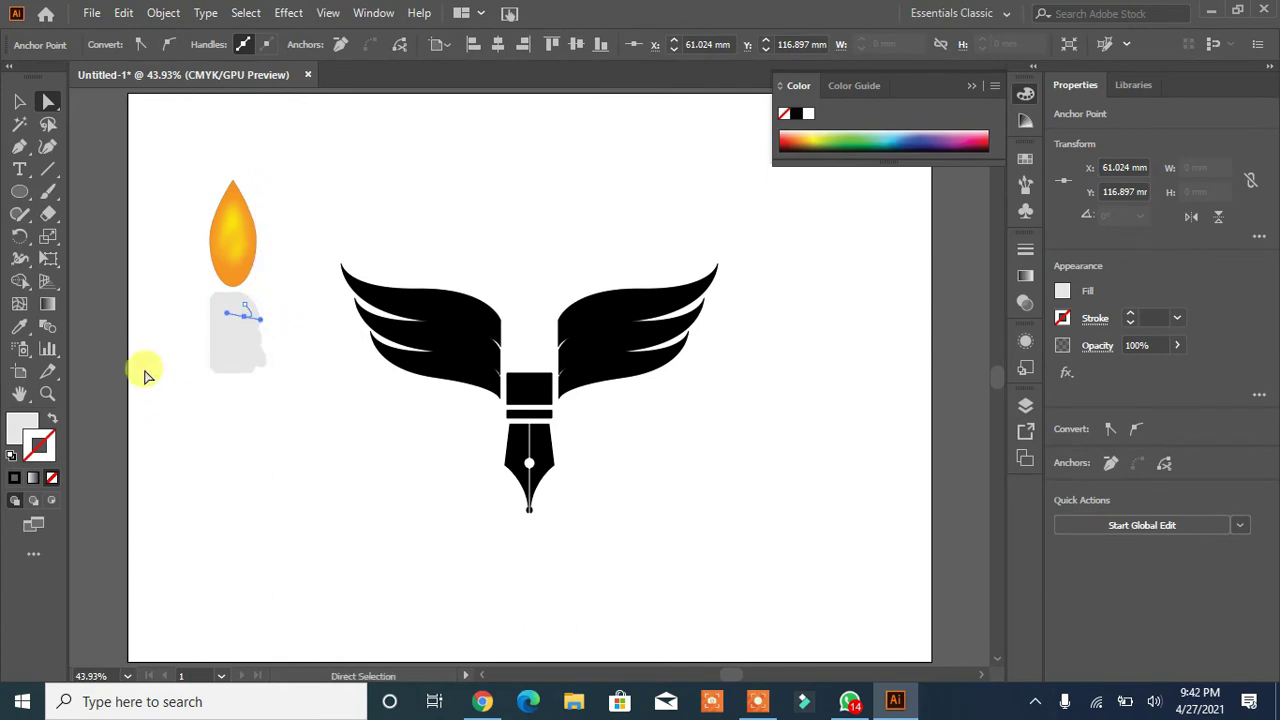
Give the short curve a black 7 pt stroke with a width profile tapered at both ends
{"action": "left_click", "coordinate": [22, 106]}
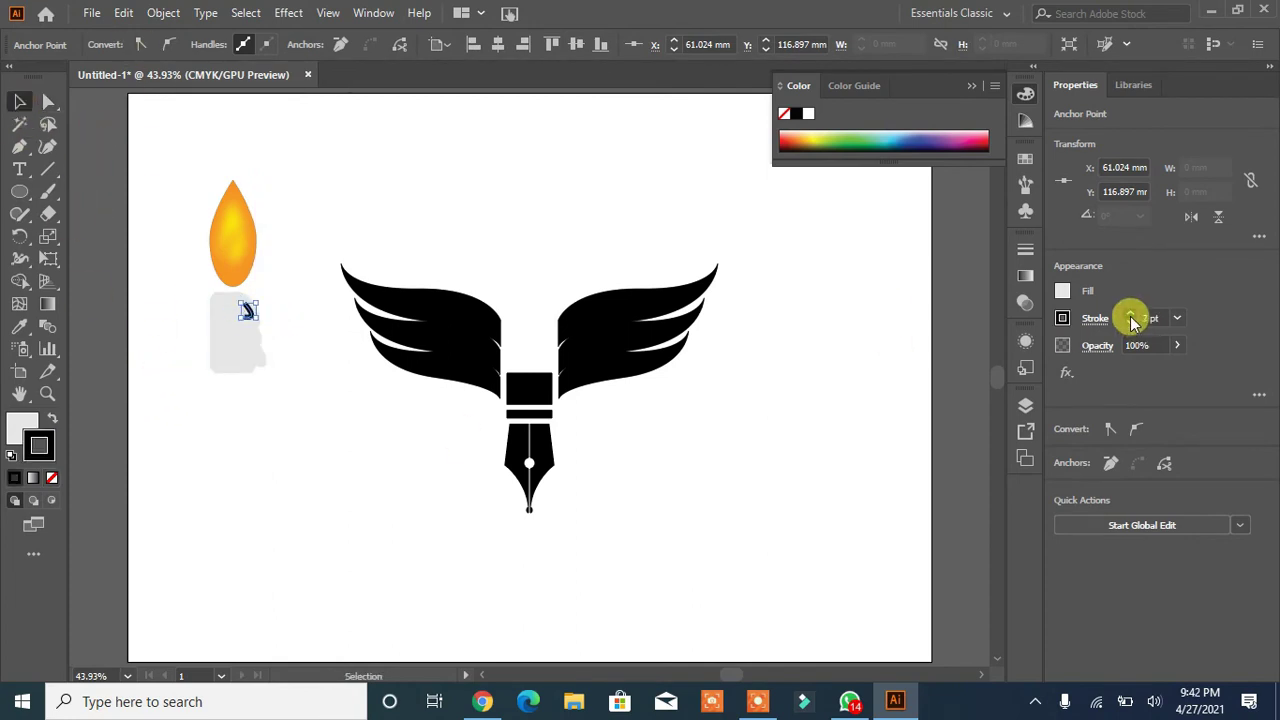
{"action": "left_click", "coordinate": [1066, 320]}
{"action": "left_click", "coordinate": [1095, 319]}
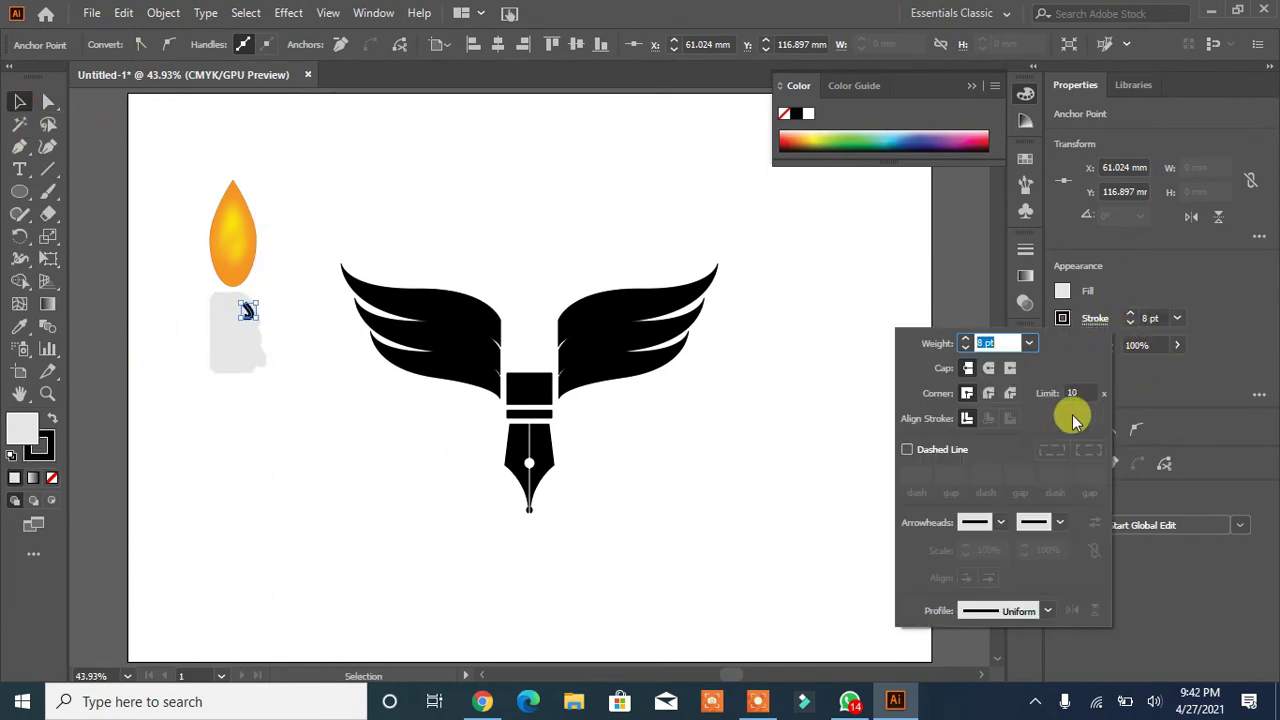
{"action": "left_click", "coordinate": [1047, 611]}
{"action": "left_click", "coordinate": [996, 420]}
{"action": "left_click", "coordinate": [1131, 324]}
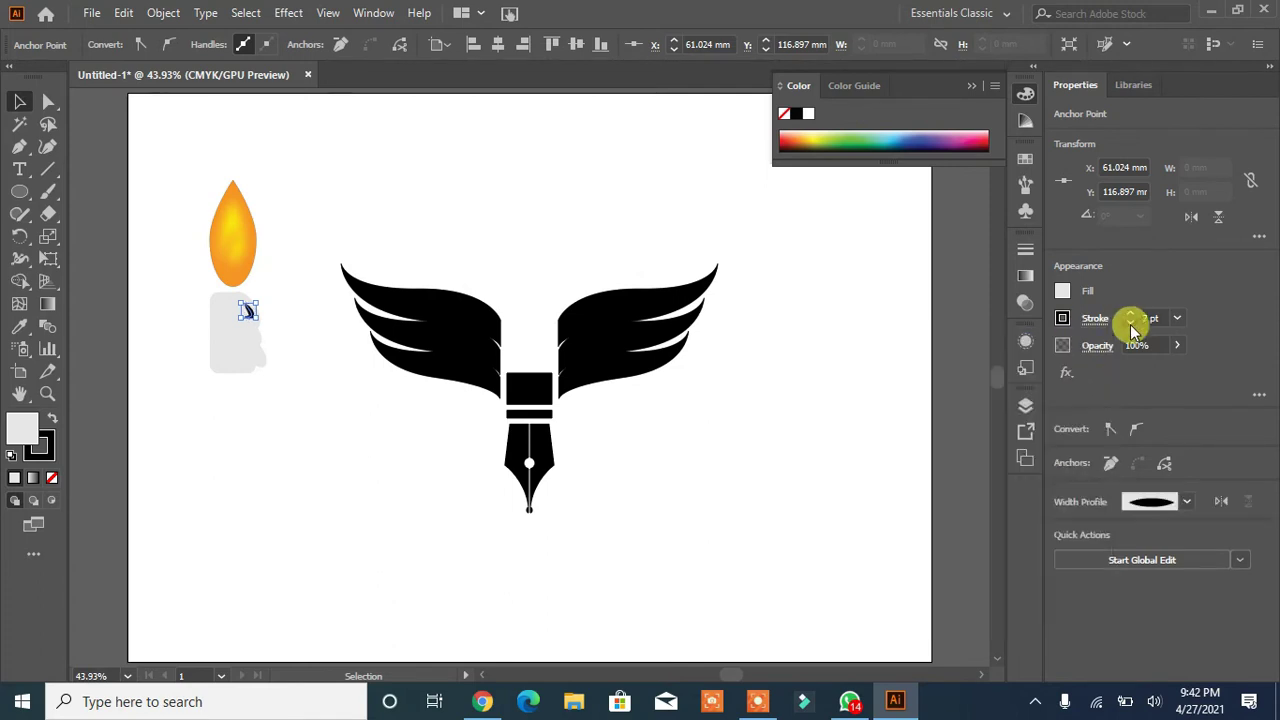
Set the short curve's stroke to white at 4 pt, then copy it onto the candle's middle drip and nudge it into place
{"action": "left_click", "coordinate": [1062, 319]}
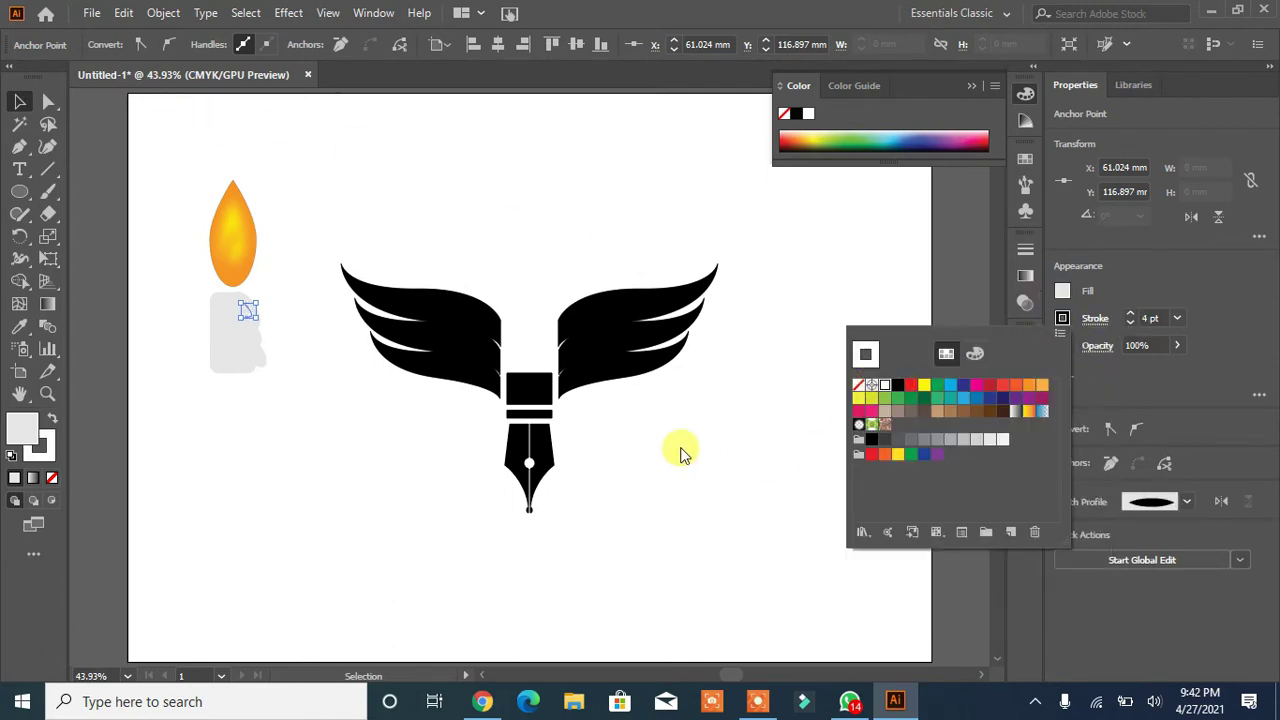
{"action": "left_click", "coordinate": [360, 430]}
{"action": "left_click_drag", "start_coordinate": [251, 321], "coordinate": [257, 344]}
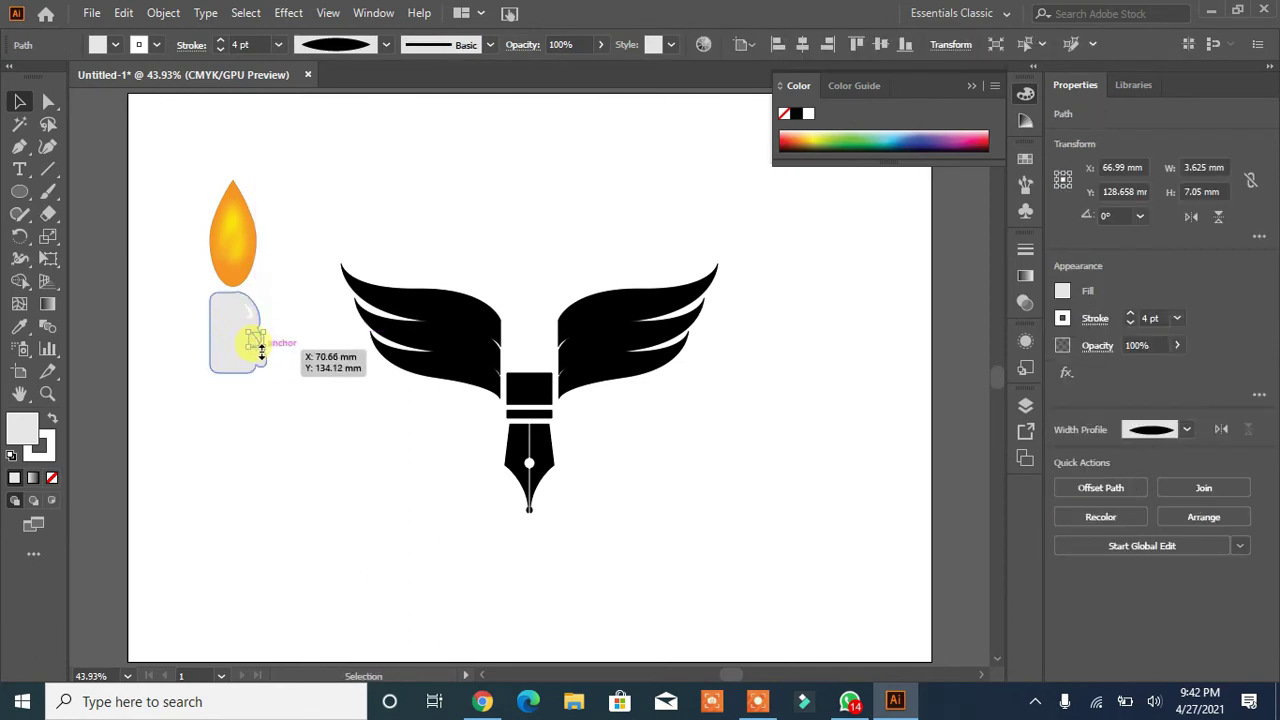
{"action": "left_click", "coordinate": [350, 398]}
{"action": "left_click", "coordinate": [254, 345]}
{"action": "key", "text": "Left"}
{"action": "key", "text": "Left"}
{"action": "left_click", "coordinate": [266, 434]}
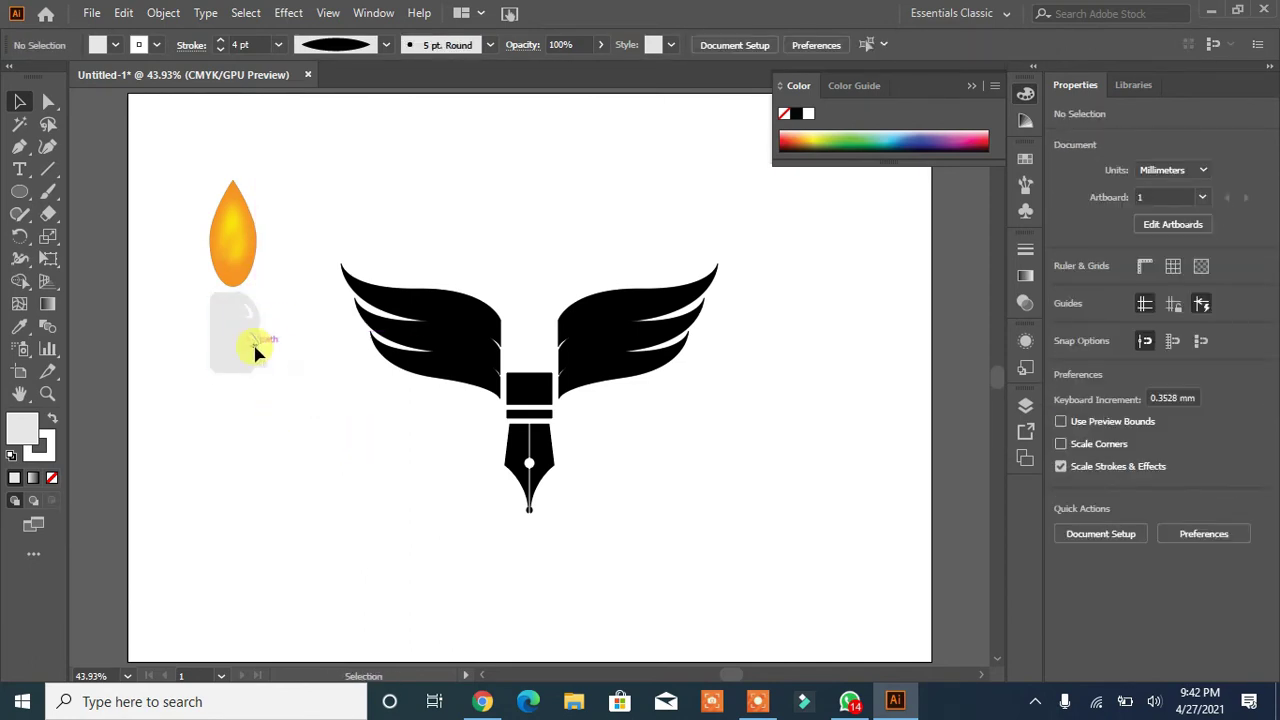
Place another copy of the white highlight curve on the candle's lowest drip
{"action": "left_click", "coordinate": [257, 343]}
{"action": "left_click", "coordinate": [309, 423]}
{"action": "key", "text": "ctrl+z"}
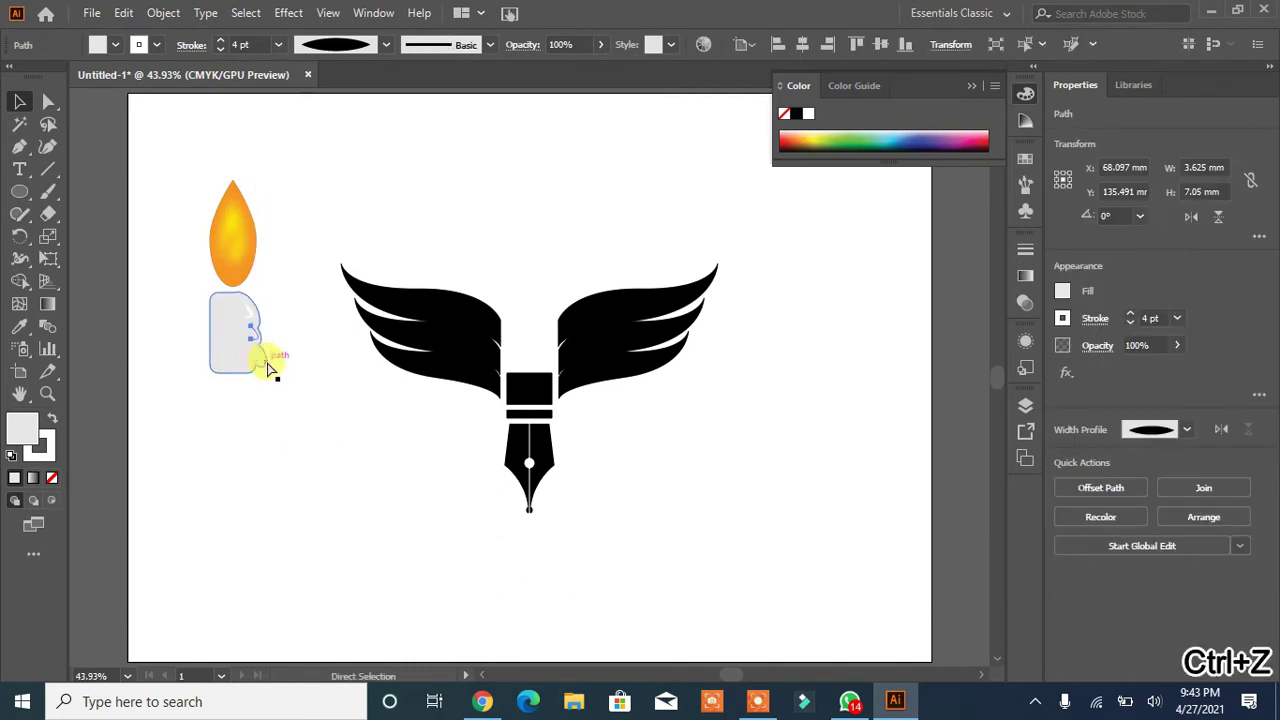
{"action": "left_click_drag", "start_coordinate": [256, 332], "coordinate": [258, 354]}
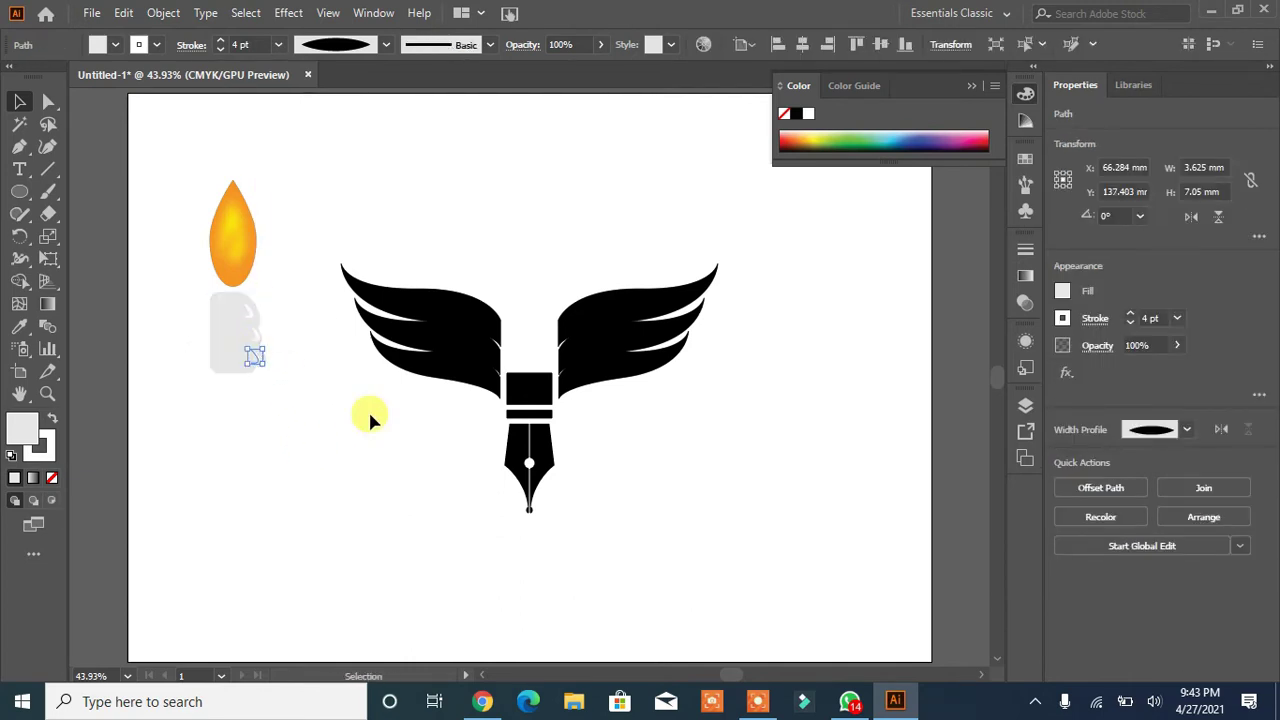
{"action": "left_click", "coordinate": [485, 438]}
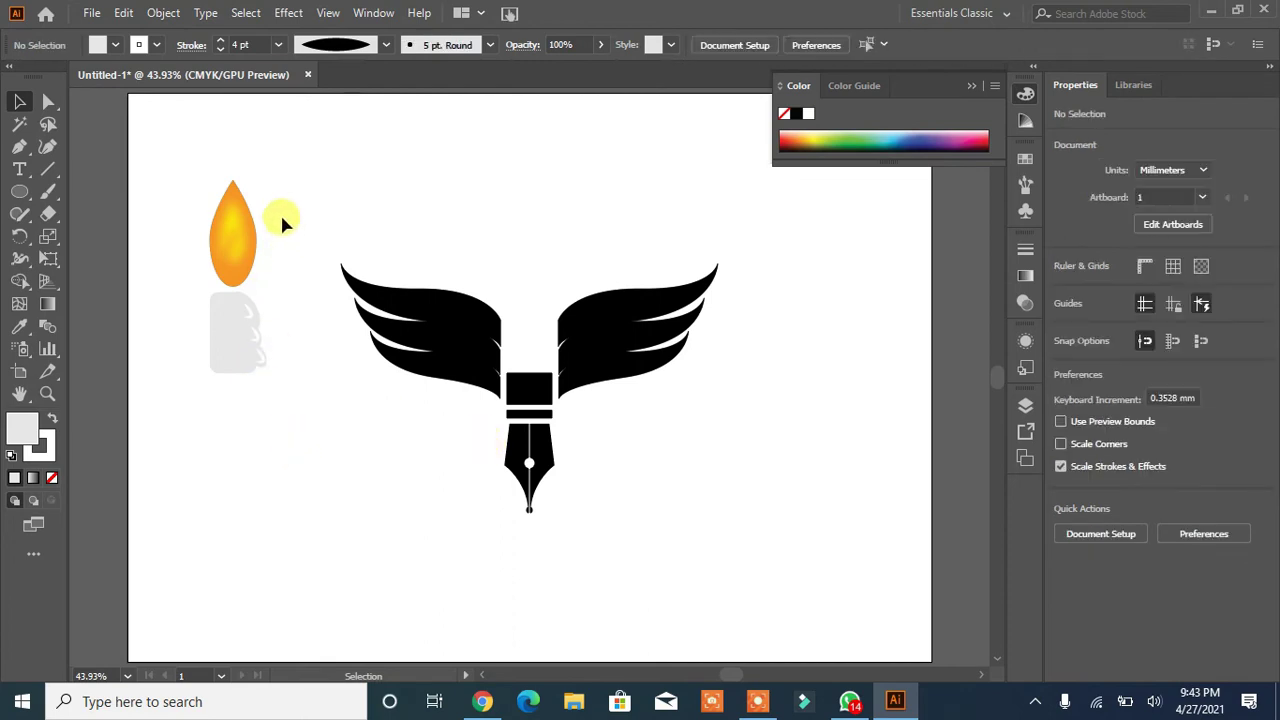
Group the candle body, its highlights and the flame
{"action": "left_click_drag", "start_coordinate": [283, 217], "coordinate": [187, 416]}
{"action": "left_click", "coordinate": [1190, 610]}
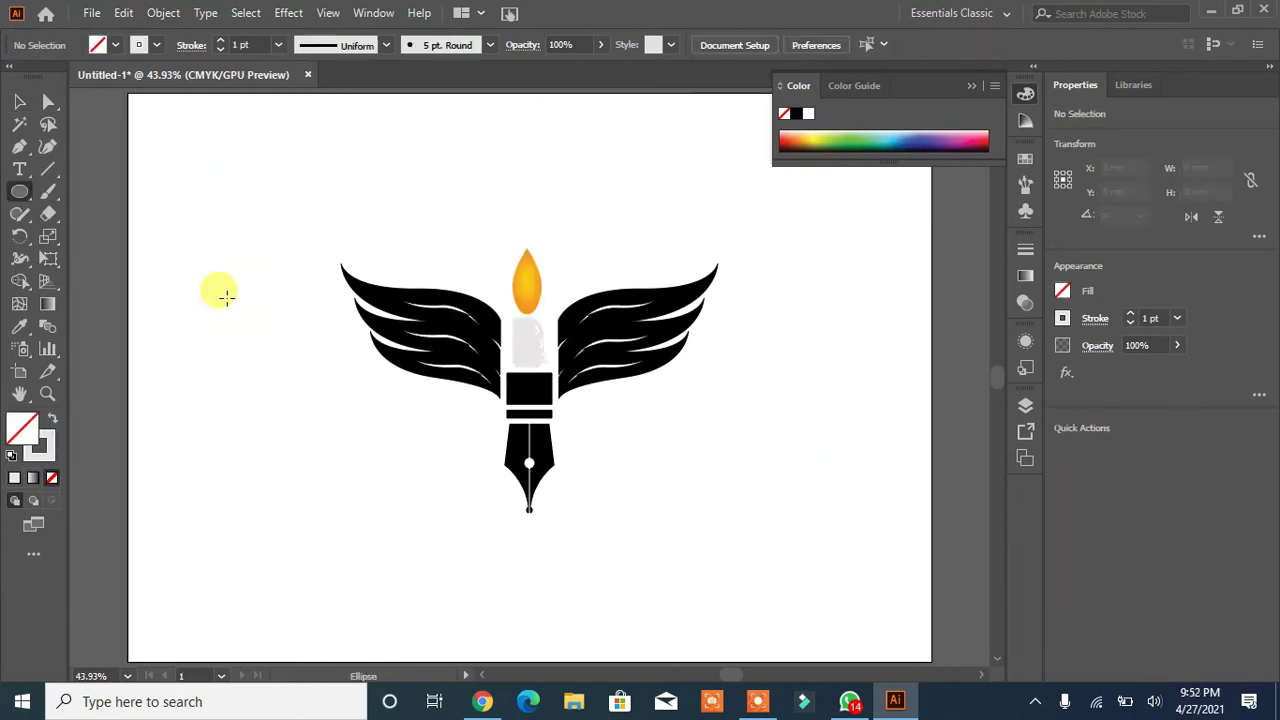
Draw an unfilled circle about 211 mm in diameter and position it around the logo so it passes through the wing tips
{"action": "left_click_drag", "start_coordinate": [328, 237], "coordinate": [731, 640]}
{"action": "left_click_drag", "start_coordinate": [529, 440], "coordinate": [531, 340]}
{"action": "left_click", "coordinate": [19, 169]}
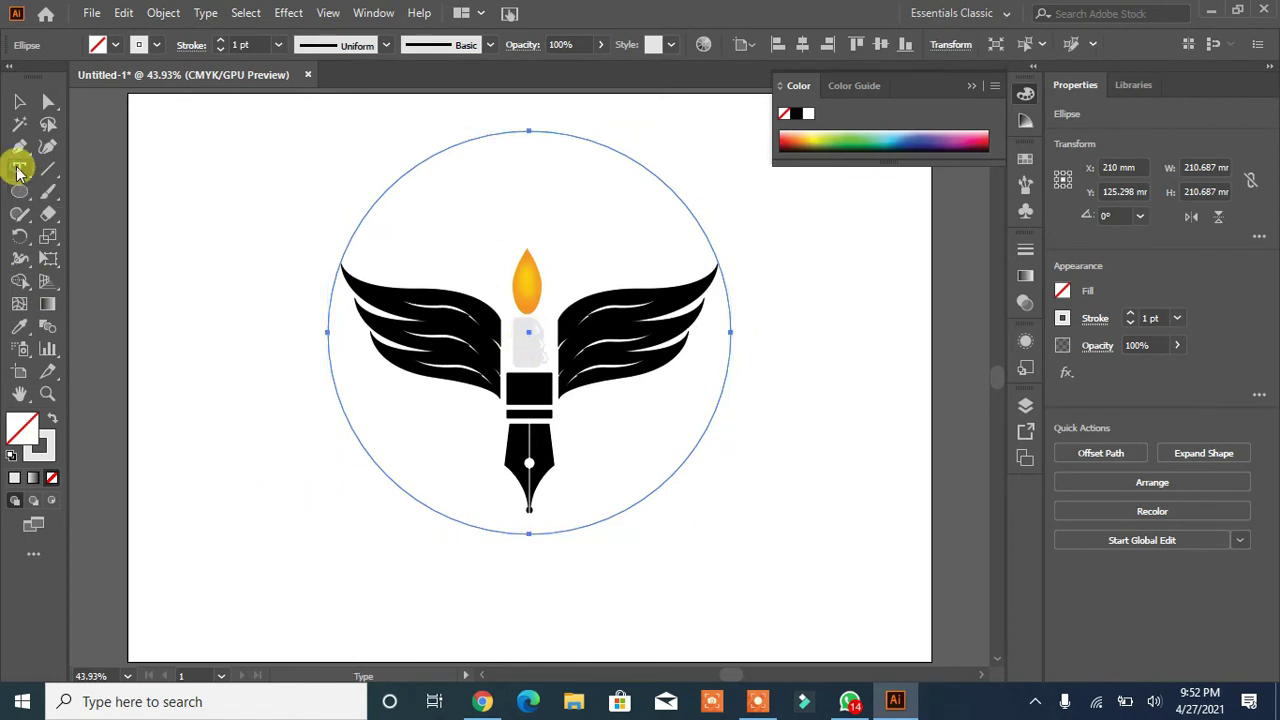
{"action": "left_click", "coordinate": [107, 124]}
Cut the circle at both wing tips with the Scissors tool and delete its lower part
{"action": "left_click_drag", "start_coordinate": [49, 208], "coordinate": [117, 231]}
{"action": "left_click", "coordinate": [343, 255]}
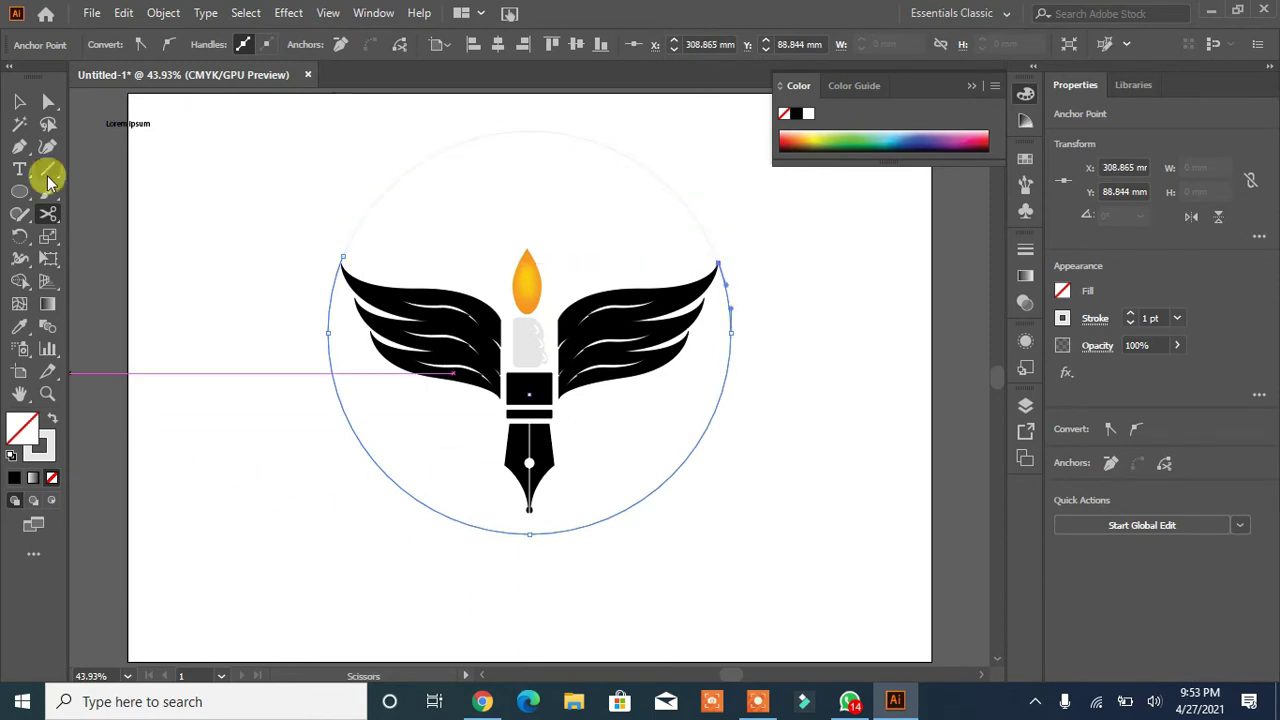
{"action": "left_click", "coordinate": [19, 102]}
{"action": "key", "text": "Delete"}
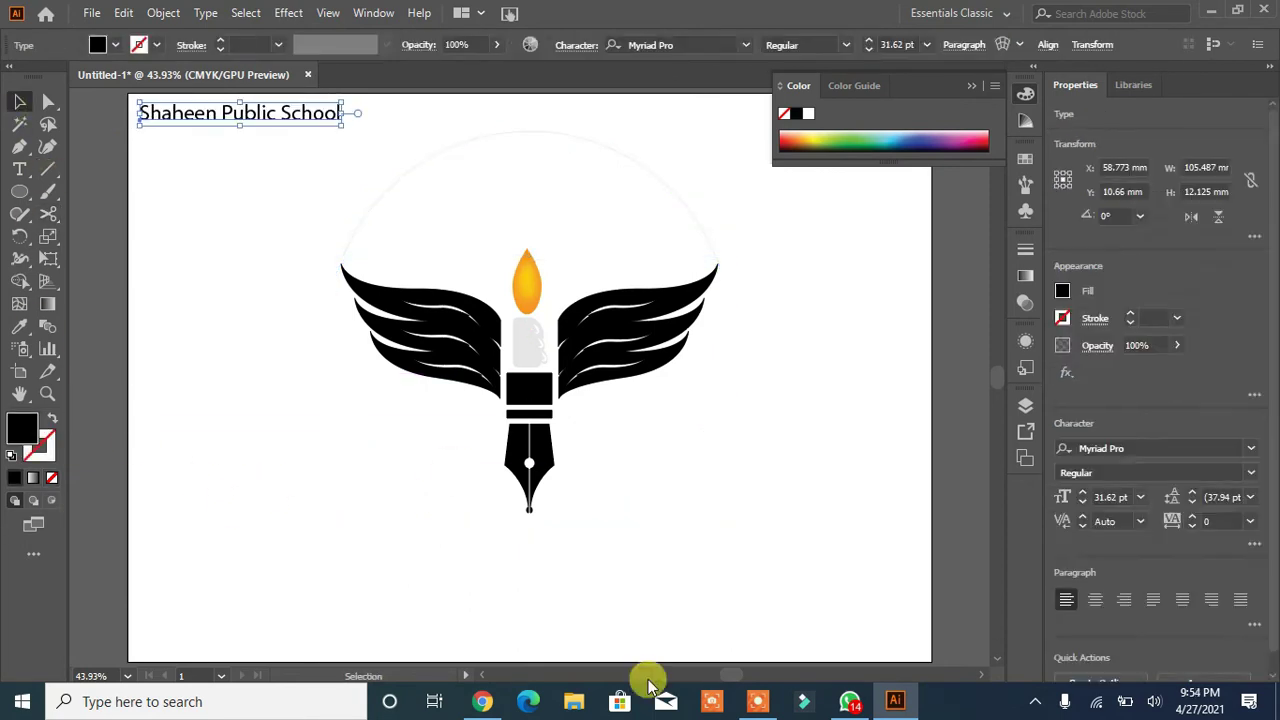
Copy the text "Shaheen Public School" from the existing text line above the logo
{"action": "double_click", "coordinate": [152, 112]}
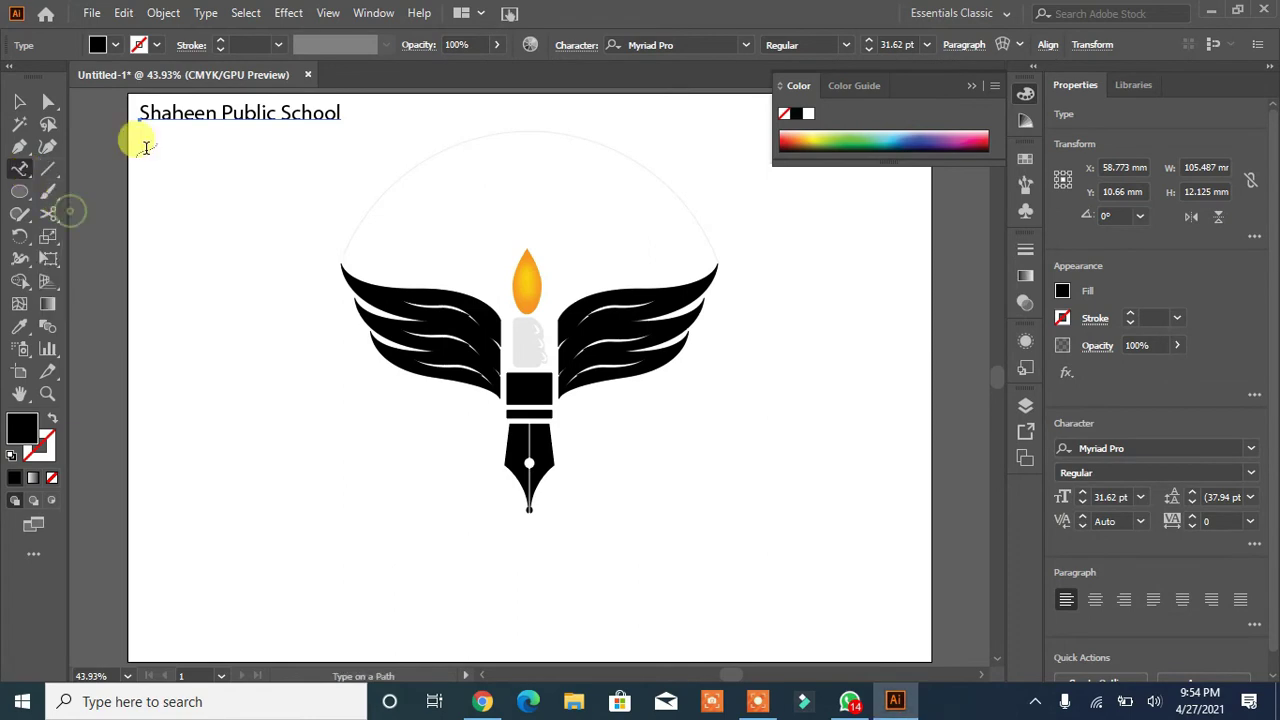
{"action": "left_click_drag", "start_coordinate": [139, 113], "coordinate": [341, 112]}
{"action": "right_click", "coordinate": [296, 120]}
{"action": "left_click", "coordinate": [296, 118]}
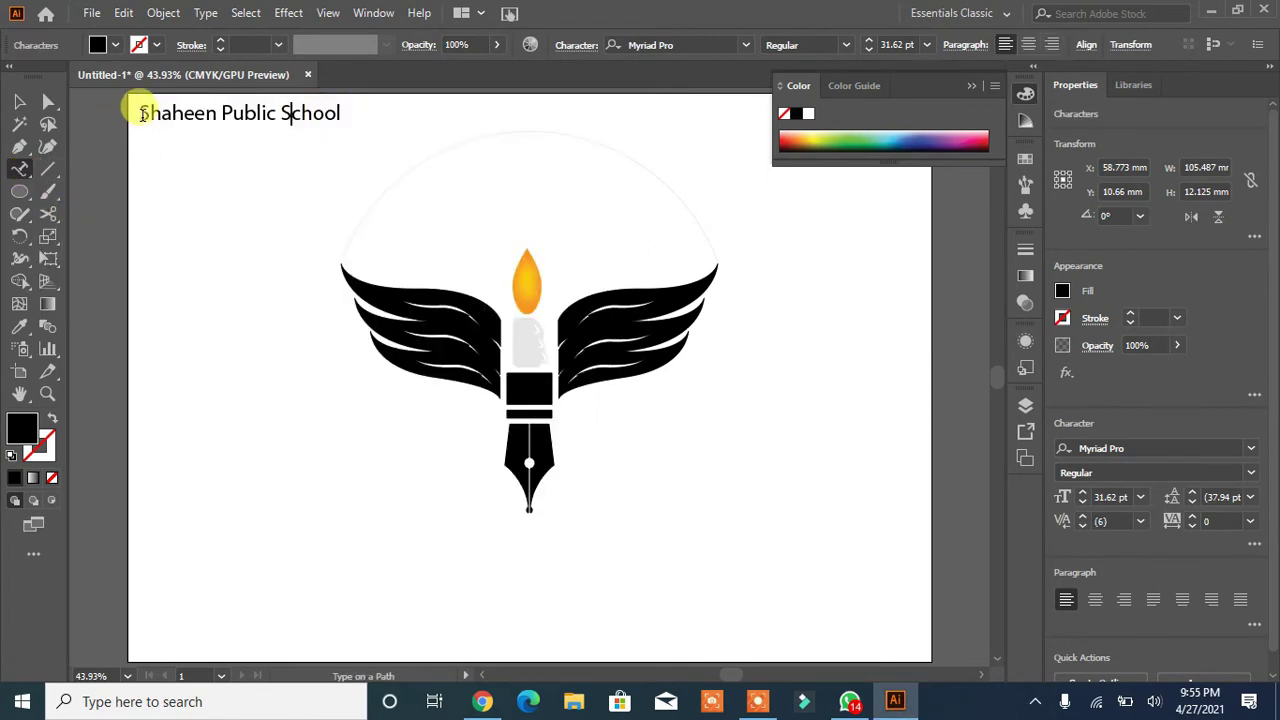
{"action": "left_click_drag", "start_coordinate": [137, 110], "coordinate": [351, 110]}
{"action": "key", "text": "ctrl+c"}
Create type on the arc above the wings and replace its placeholder with the copied "Shaheen Public School"
{"action": "left_click", "coordinate": [350, 237]}
{"action": "key", "text": "ctrl+a"}
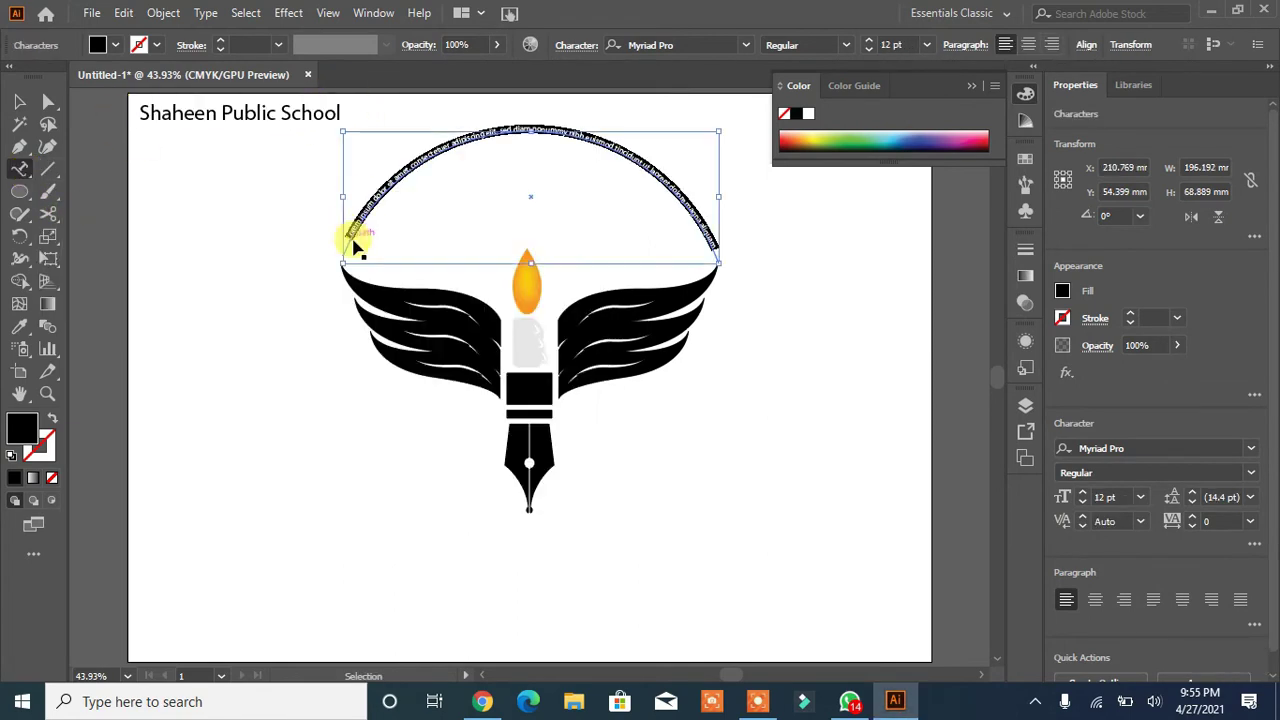
{"action": "key", "text": "ctrl+v"}
Change the arched school name to uppercase
{"action": "key", "text": "ctrl+a"}
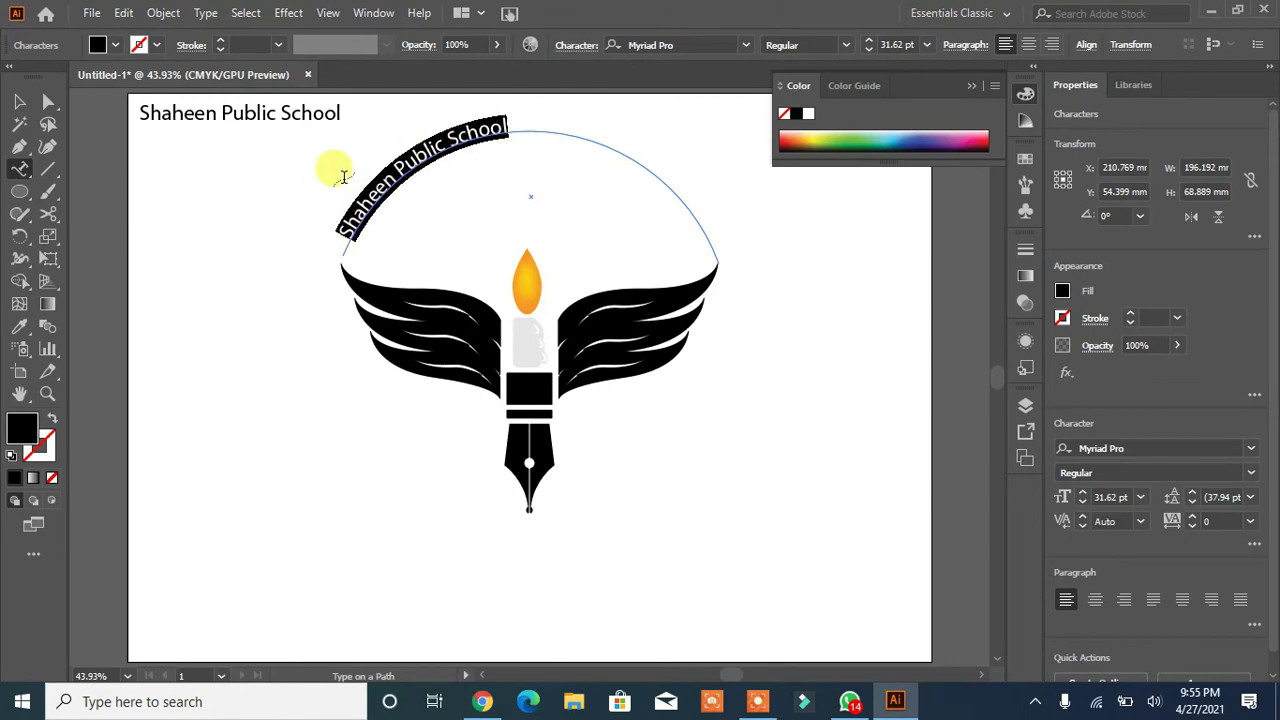
{"action": "left_click", "coordinate": [163, 13]}
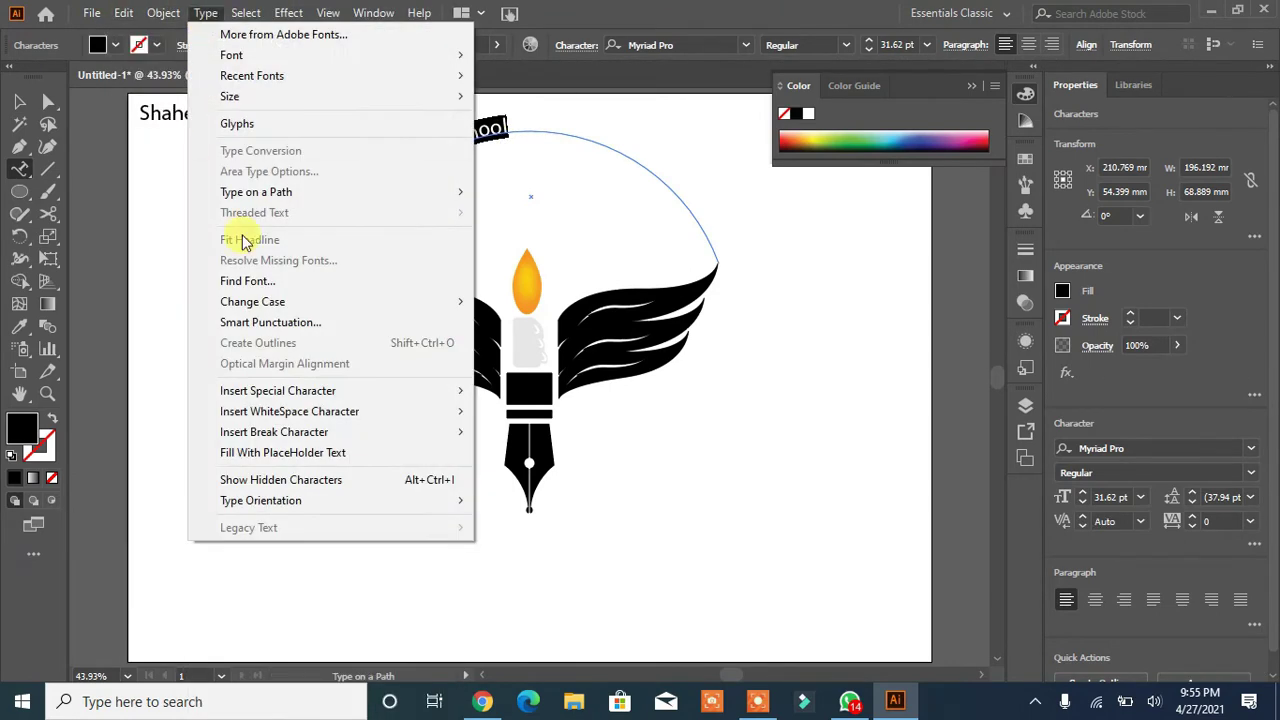
{"action": "mouse_move", "coordinate": [257, 297]}
{"action": "left_click", "coordinate": [528, 297]}
Set the arched school name in GRIFTER Bold at 50 pt
{"action": "left_click", "coordinate": [742, 45]}
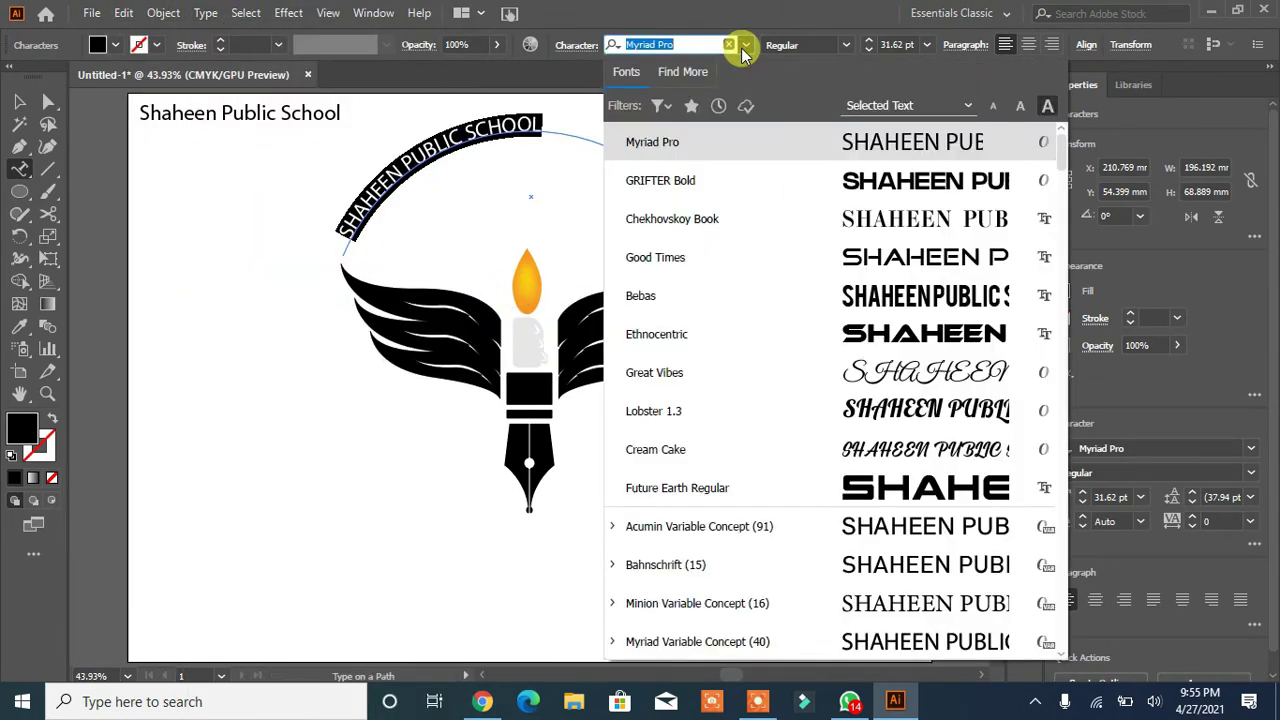
{"action": "left_click", "coordinate": [851, 188]}
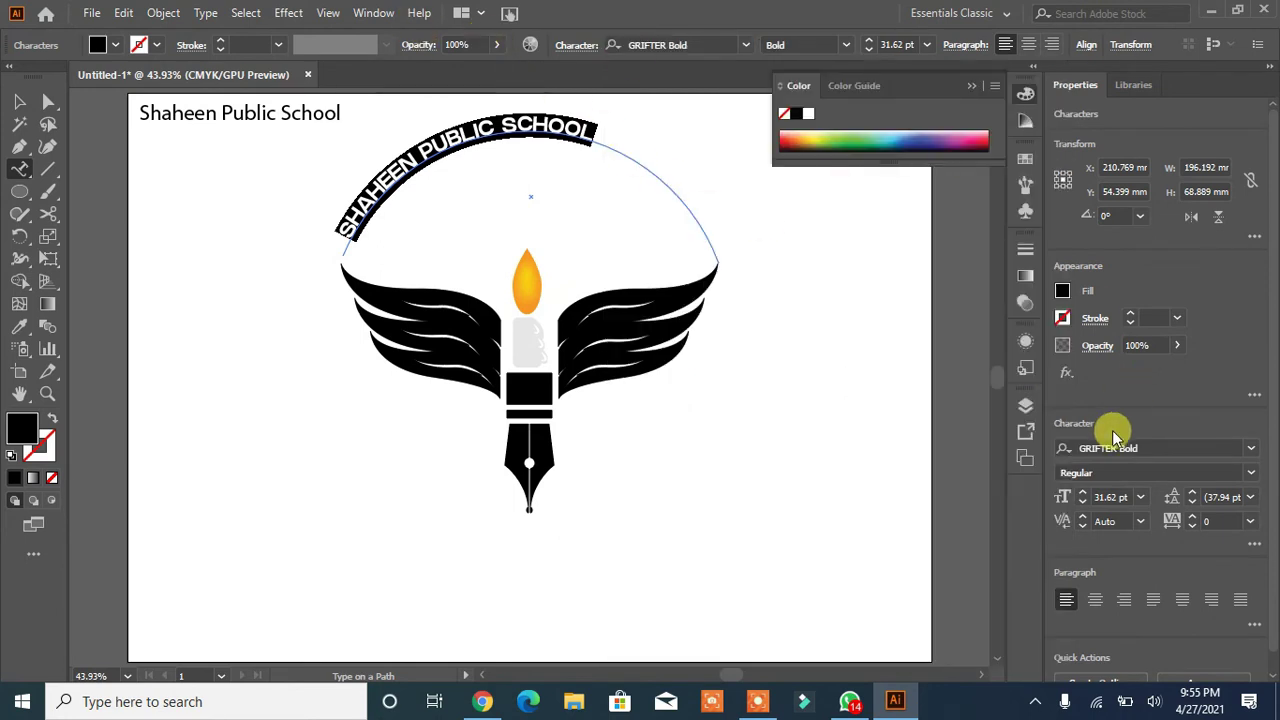
{"action": "left_click", "coordinate": [1083, 493]}
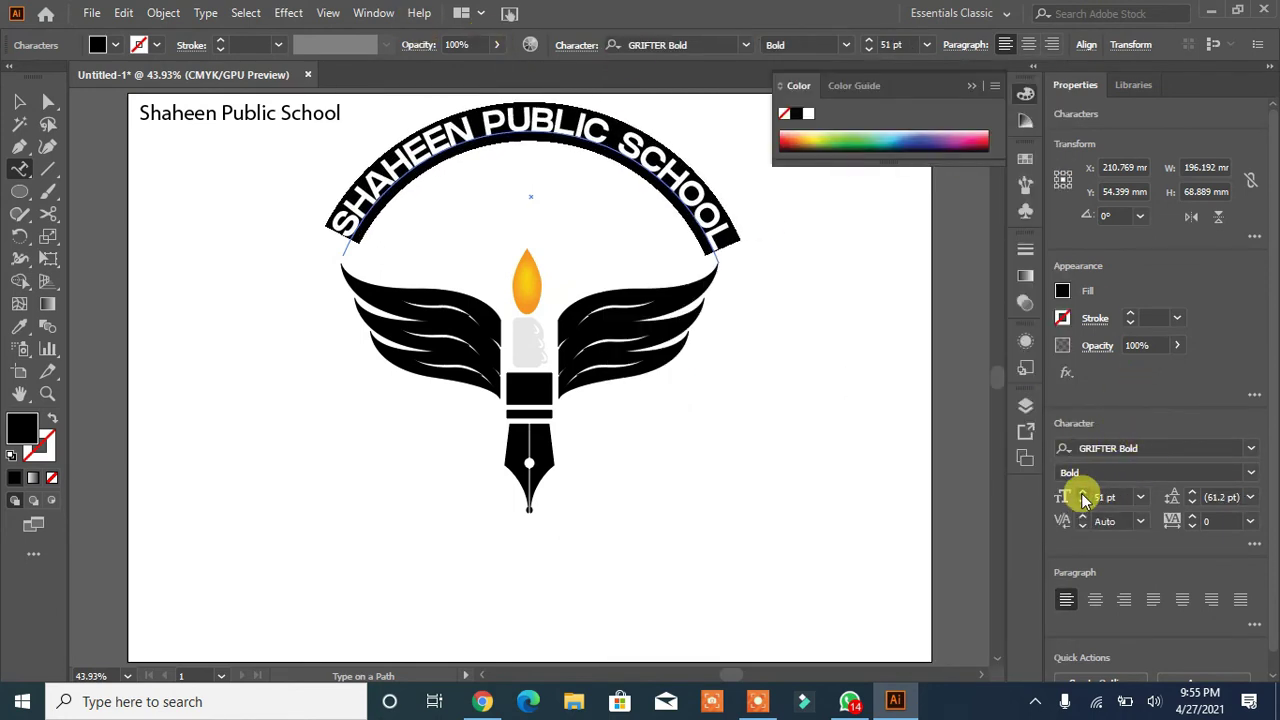
{"action": "left_click", "coordinate": [1082, 502]}
Set the arched text's path alignment to Center in the Type on a Path options
{"action": "left_click", "coordinate": [205, 12]}
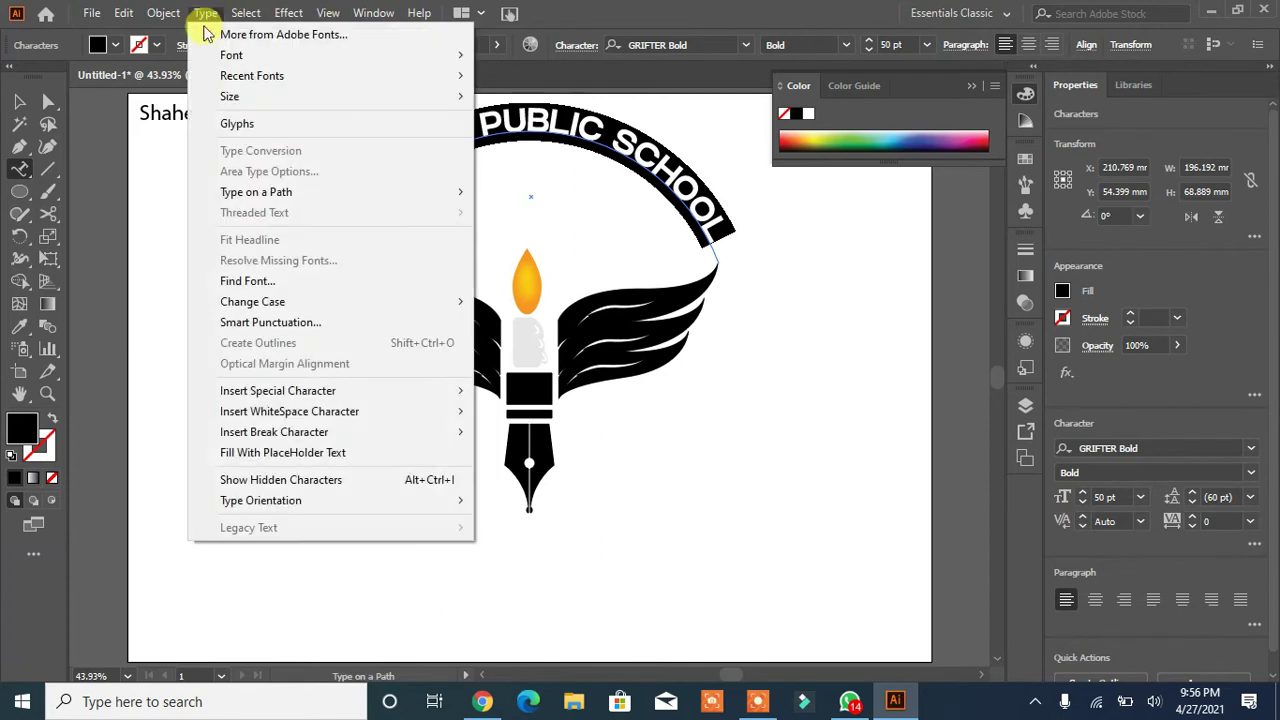
{"action": "mouse_move", "coordinate": [443, 206]}
{"action": "left_click", "coordinate": [603, 300]}
{"action": "left_click", "coordinate": [750, 315]}
{"action": "left_click", "coordinate": [891, 243]}
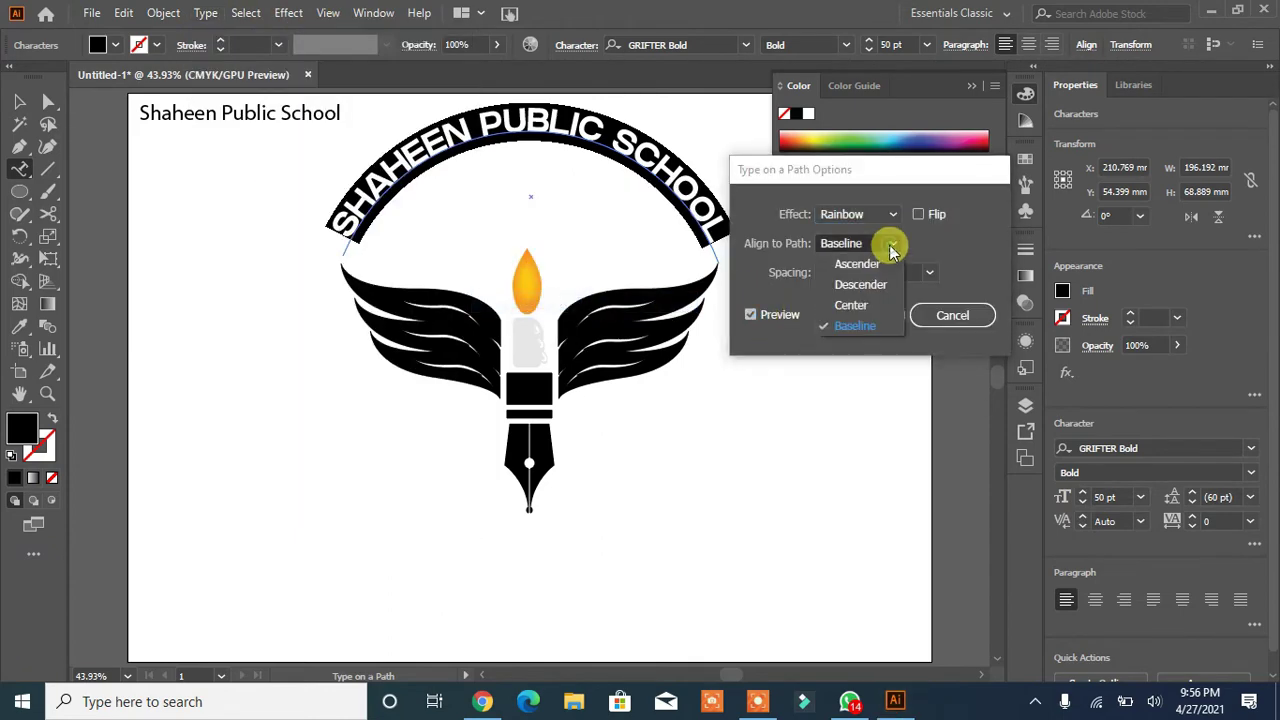
{"action": "left_click", "coordinate": [845, 309]}
{"action": "left_click", "coordinate": [858, 315]}
{"action": "left_click", "coordinate": [818, 372]}
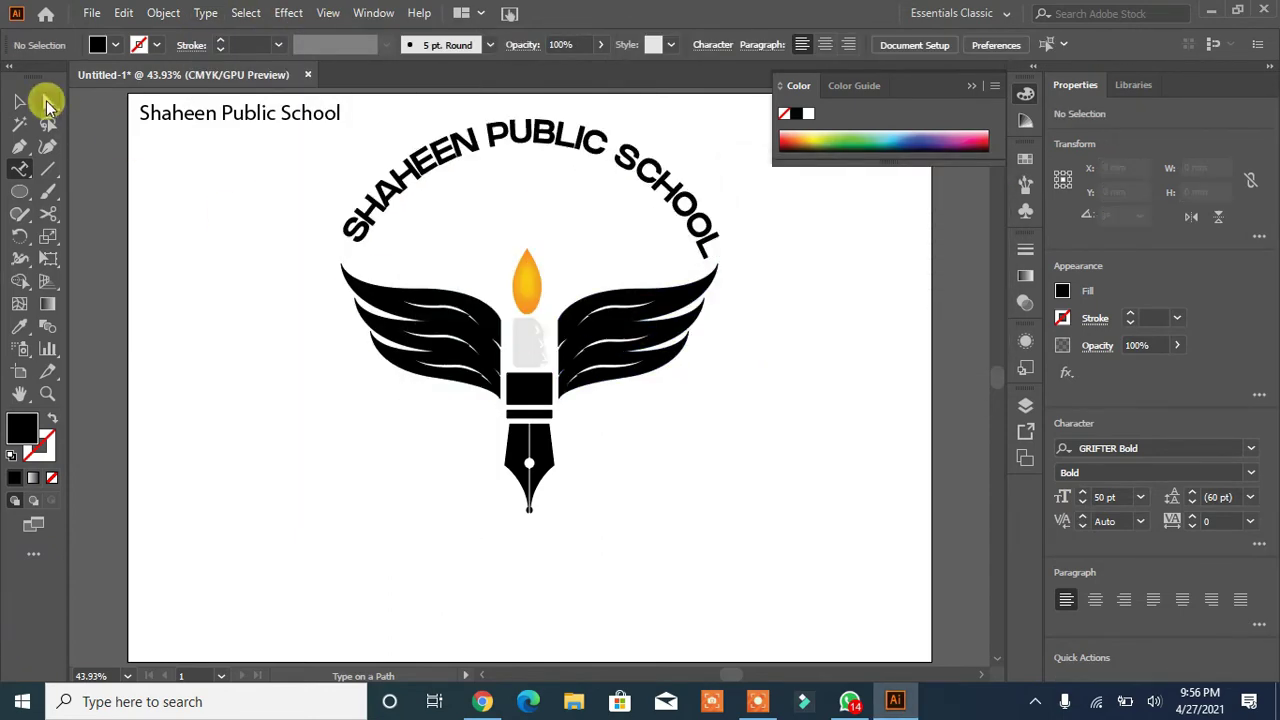
Nudge the arched school name down until its ends sit close to the wing tips
{"action": "left_click", "coordinate": [19, 101]}
{"action": "left_click", "coordinate": [531, 136]}
{"action": "key", "text": "Down"}
{"action": "key", "text": "Down"}
{"action": "key", "text": "Down"}
{"action": "key", "text": "Down"}
{"action": "key", "text": "Down"}
{"action": "key", "text": "Down"}
{"action": "key", "text": "Down"}
{"action": "key", "text": "Down"}
{"action": "key", "text": "Down"}
{"action": "key", "text": "Down"}
{"action": "key", "text": "Down"}
{"action": "key", "text": "Down"}
{"action": "key", "text": "Down"}
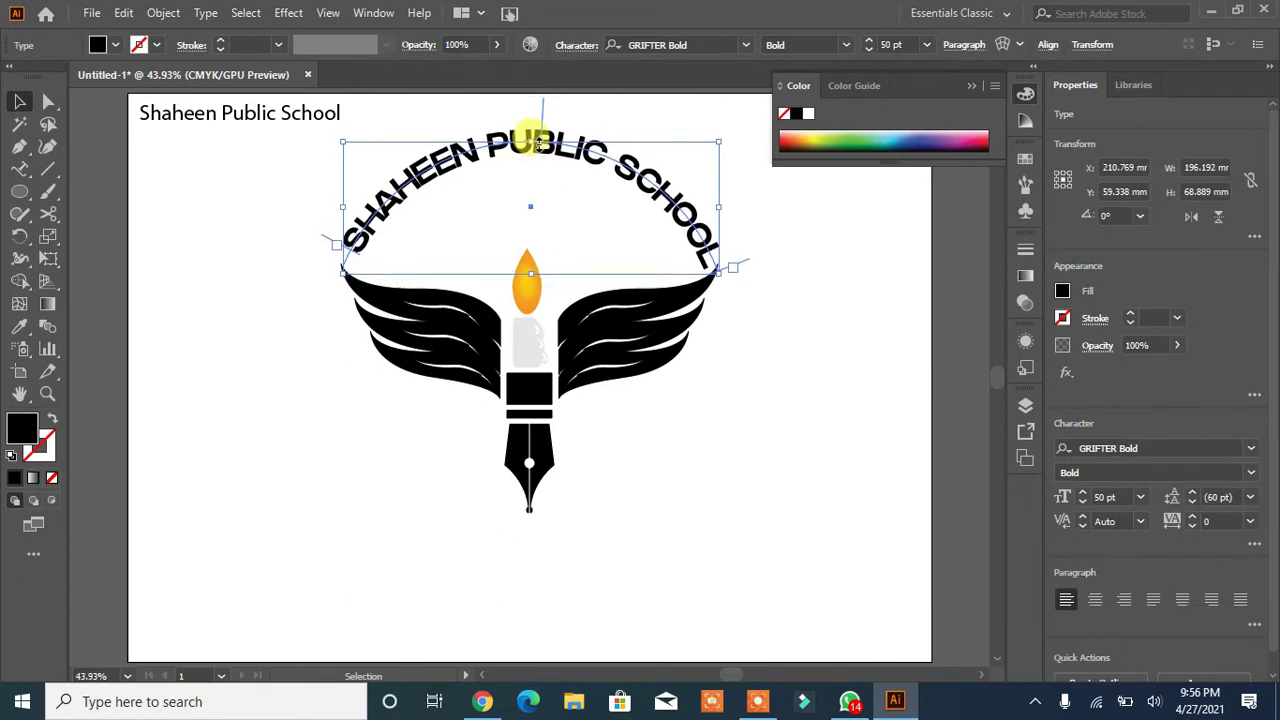
Reduce the arched school name's font size to 49 pt
{"action": "left_click", "coordinate": [19, 168]}
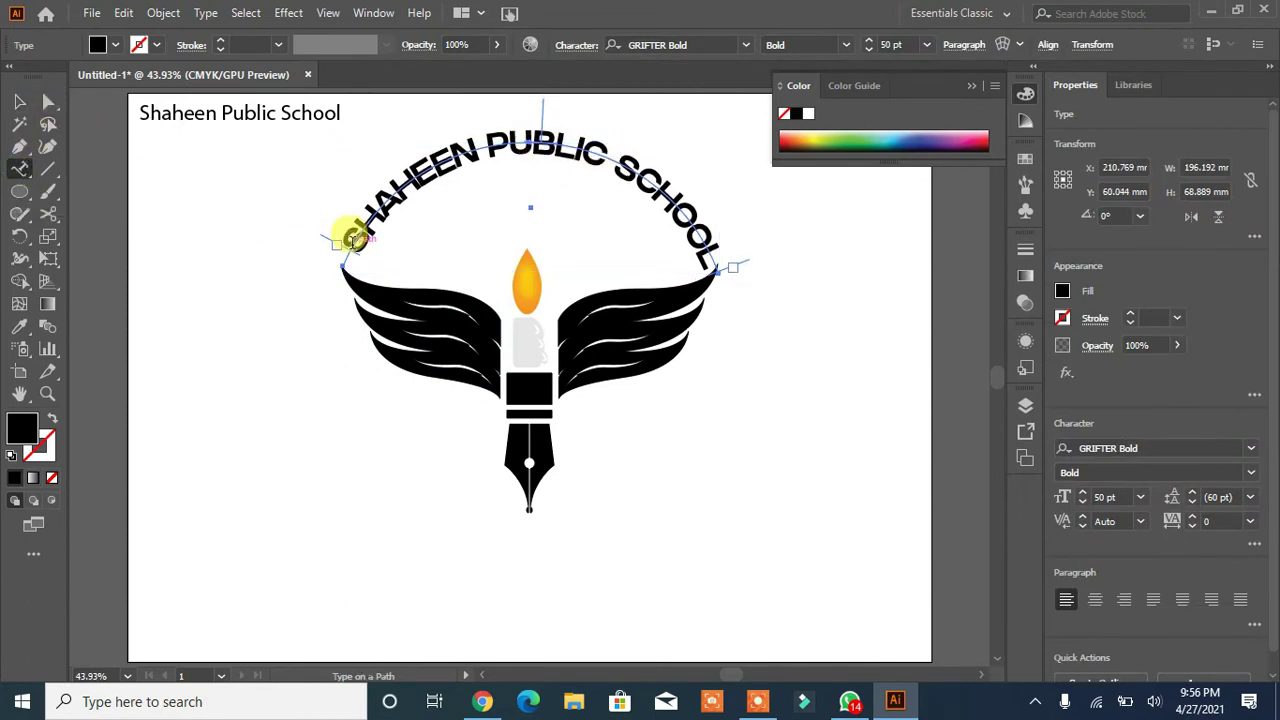
{"action": "left_click_drag", "start_coordinate": [343, 223], "coordinate": [715, 262]}
{"action": "left_click", "coordinate": [19, 101]}
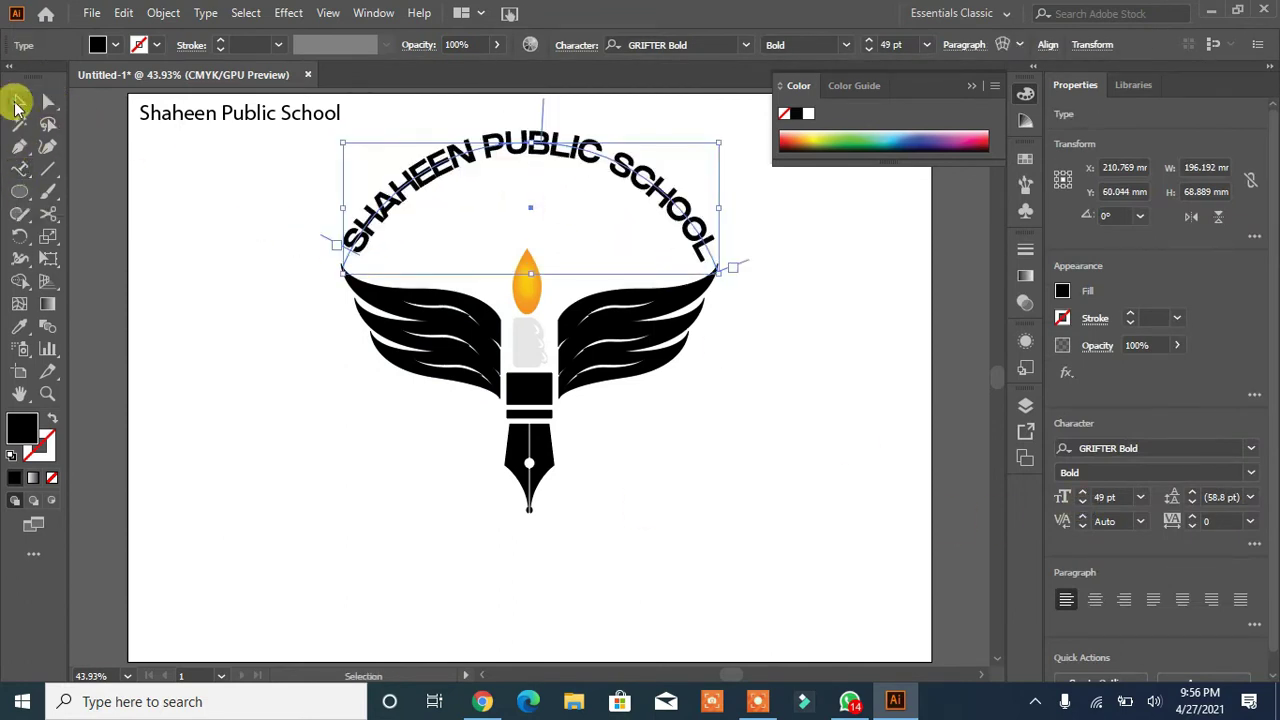
{"action": "left_click", "coordinate": [193, 360]}
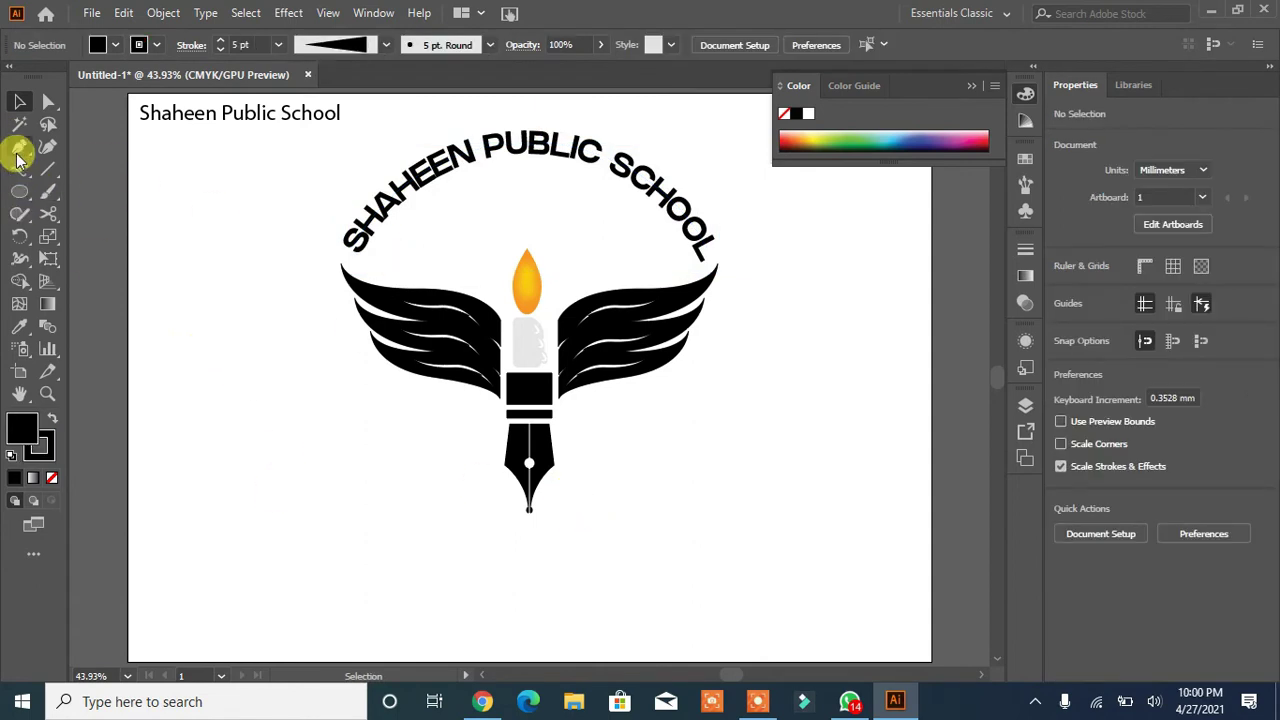
Draw a straight 1 pt line about 37.65 mm long above the left wing, sloping down toward the flame
{"action": "left_click", "coordinate": [19, 150]}
{"action": "left_click", "coordinate": [411, 247]}
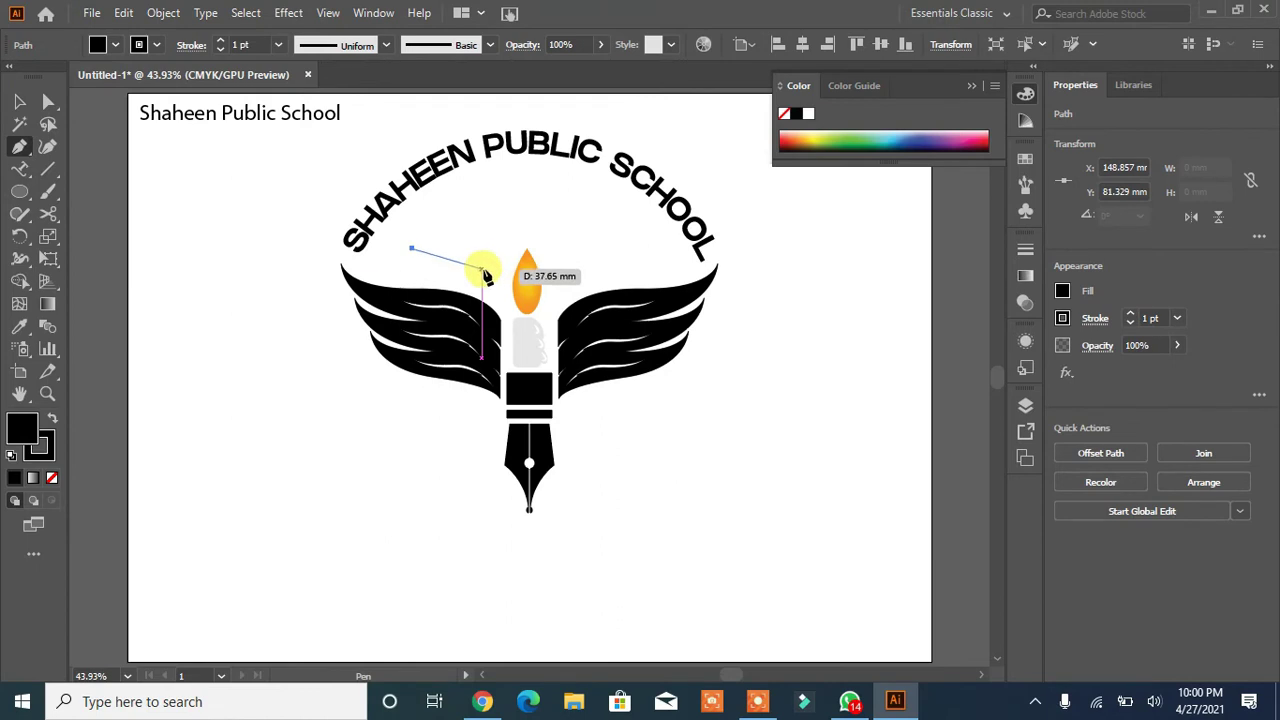
{"action": "left_click", "coordinate": [481, 268]}
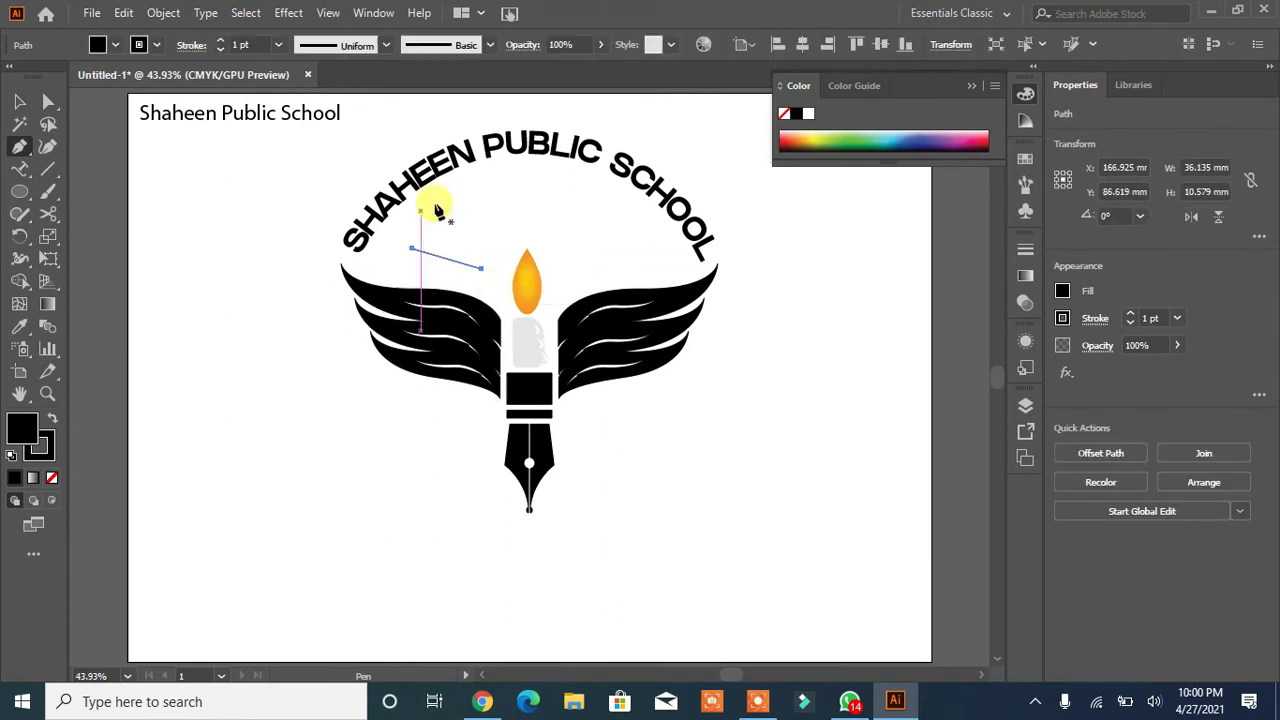
Make a copy of the line rotated about 8.4° clockwise around the flame's center
{"action": "left_click", "coordinate": [22, 240]}
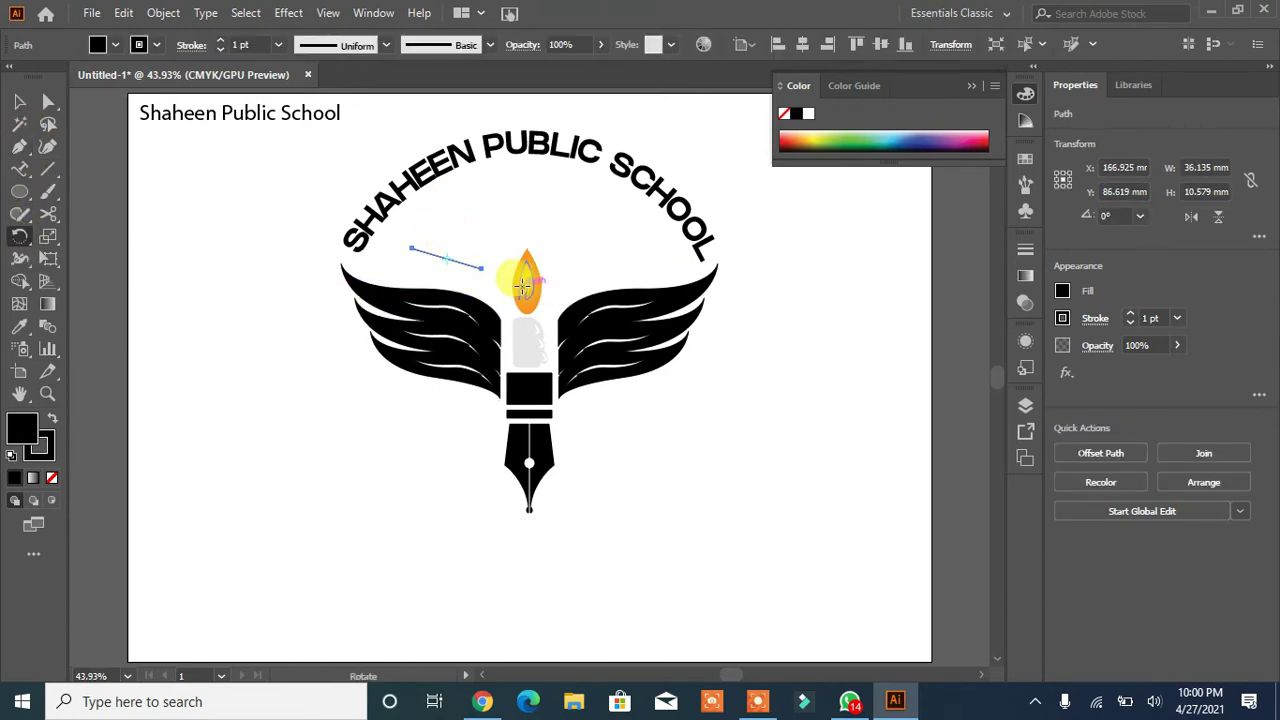
{"action": "left_click", "coordinate": [525, 283]}
{"action": "left_click_drag", "start_coordinate": [418, 272], "coordinate": [425, 240]}
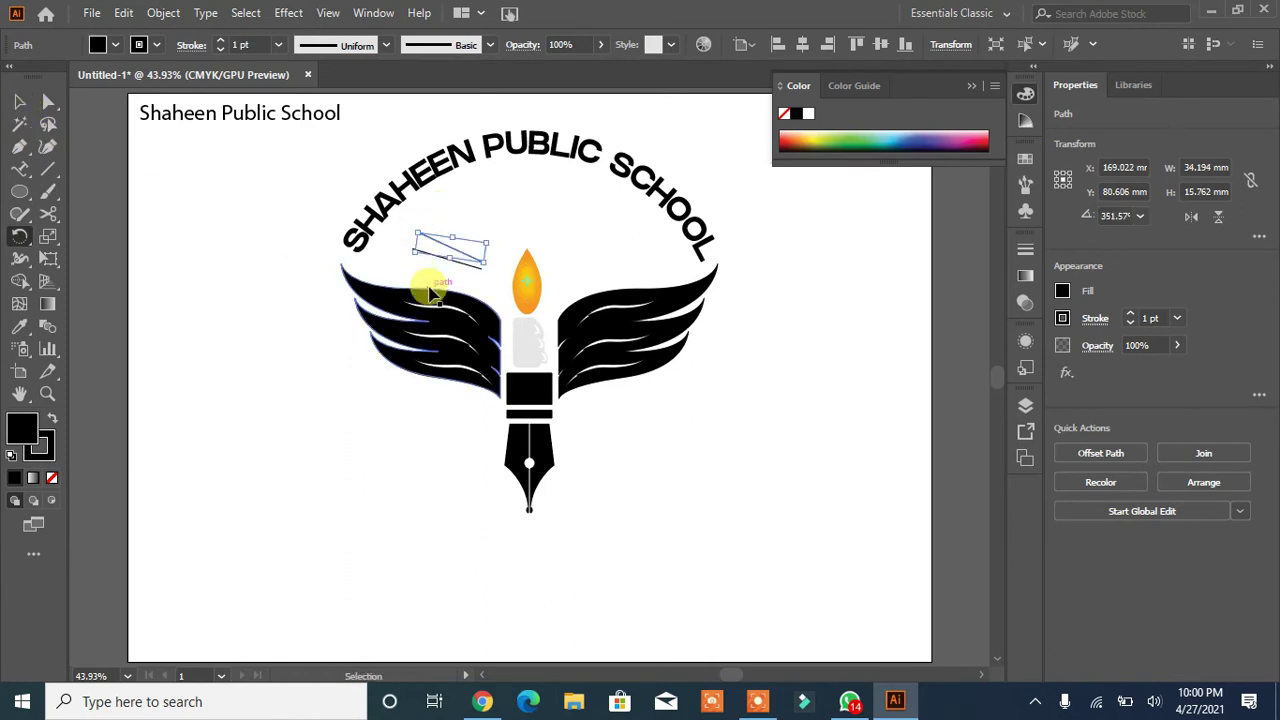
Repeat the rotated copy until rays fan over the flame from the left wing to the right wing
{"action": "key", "text": "ctrl+d"}
{"action": "key", "text": "ctrl+d"}
{"action": "key", "text": "ctrl+d"}
{"action": "key", "text": "ctrl+d"}
{"action": "key", "text": "ctrl+d"}
{"action": "key", "text": "ctrl+d"}
{"action": "key", "text": "ctrl+d"}
{"action": "key", "text": "ctrl+d"}
{"action": "key", "text": "ctrl+d"}
{"action": "key", "text": "ctrl+d"}
{"action": "key", "text": "ctrl+d"}
{"action": "key", "text": "ctrl+d"}
{"action": "key", "text": "ctrl+d"}
{"action": "key", "text": "ctrl+d"}
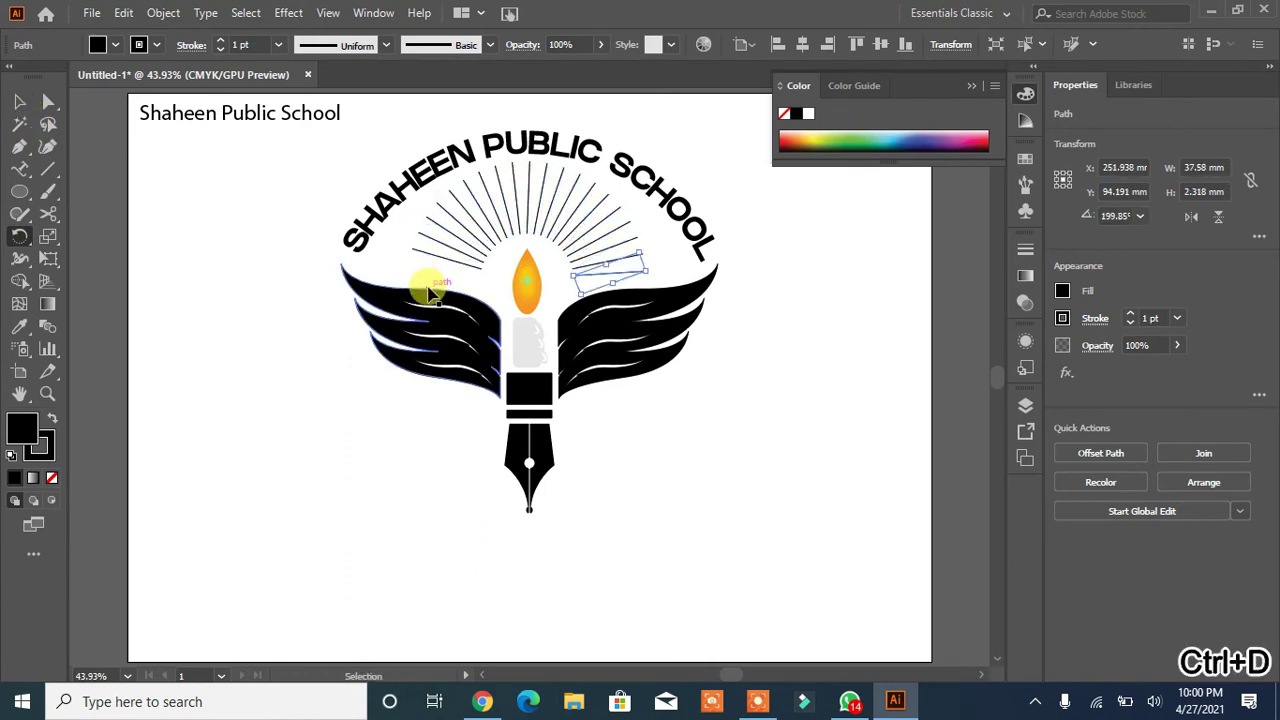
Delete the extra lowest ray above the right wing
{"action": "key", "text": "v"}
{"action": "left_click", "coordinate": [114, 274]}
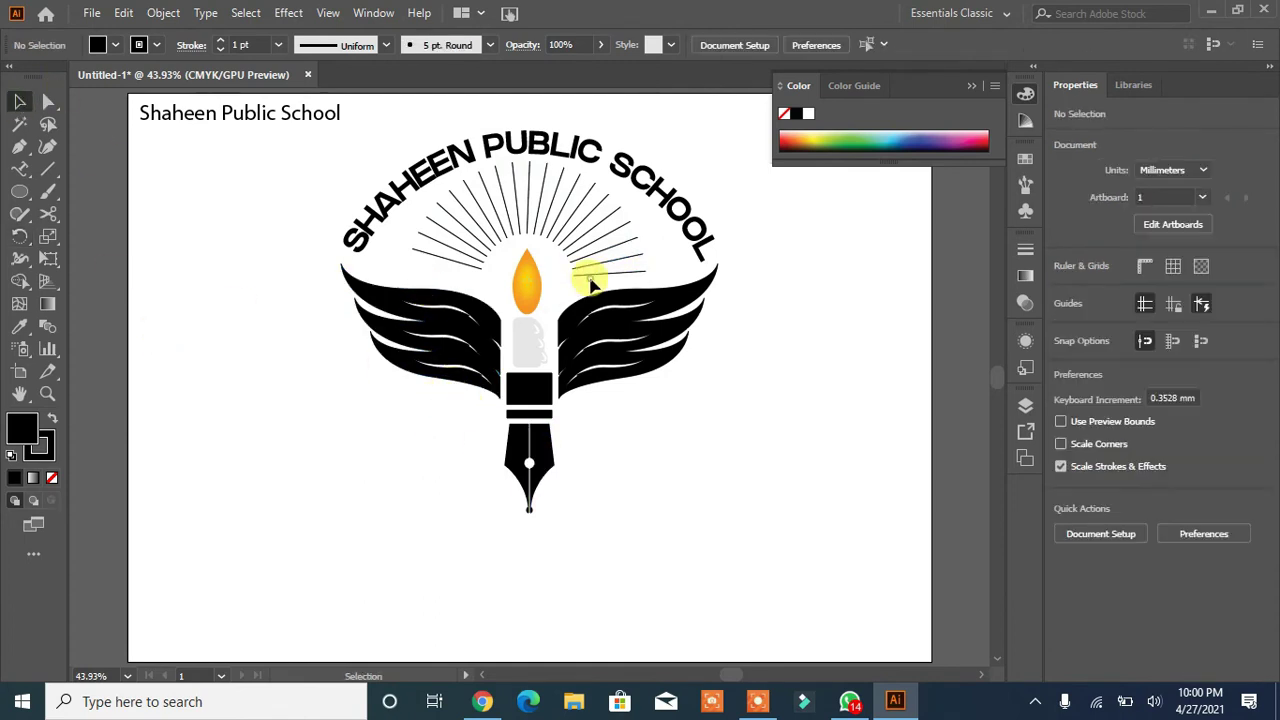
{"action": "left_click", "coordinate": [590, 283]}
{"action": "left_click", "coordinate": [589, 281]}
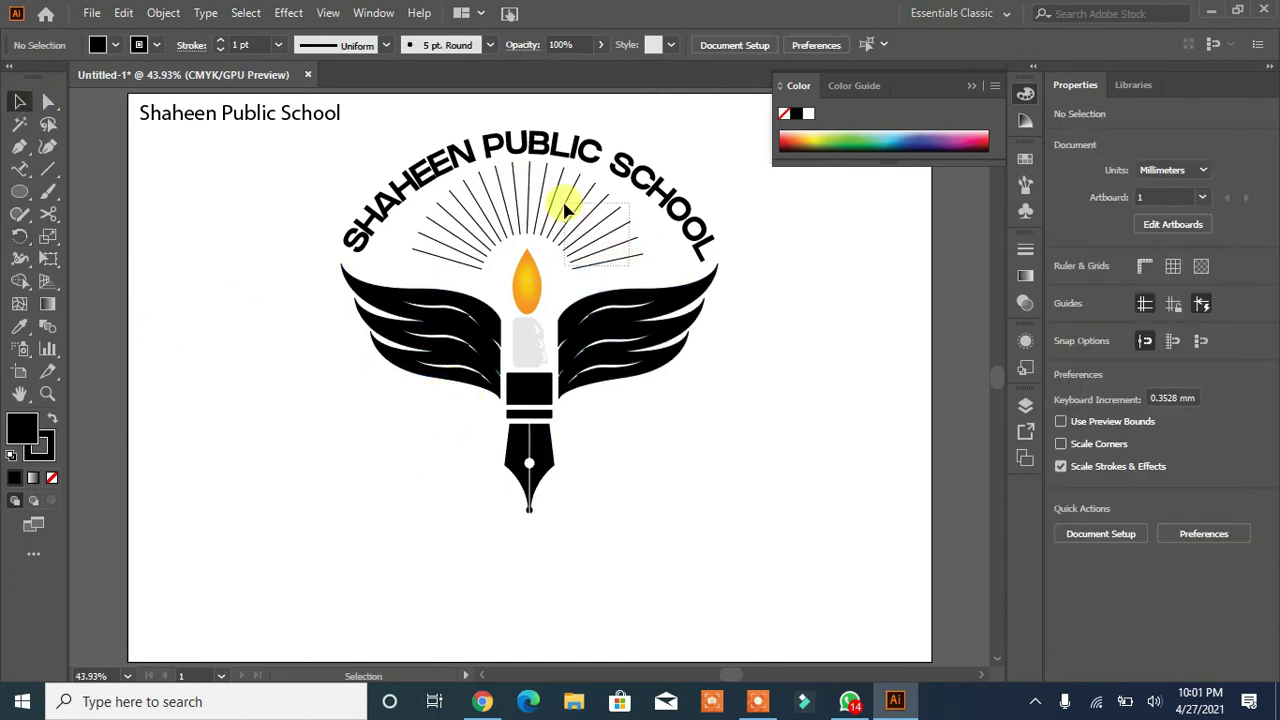
{"action": "left_click_drag", "start_coordinate": [565, 210], "coordinate": [553, 201]}
{"action": "left_click", "coordinate": [254, 336]}
Set the stroke weight of all the rays around the flame to 3 pt
{"action": "left_click", "coordinate": [467, 264]}
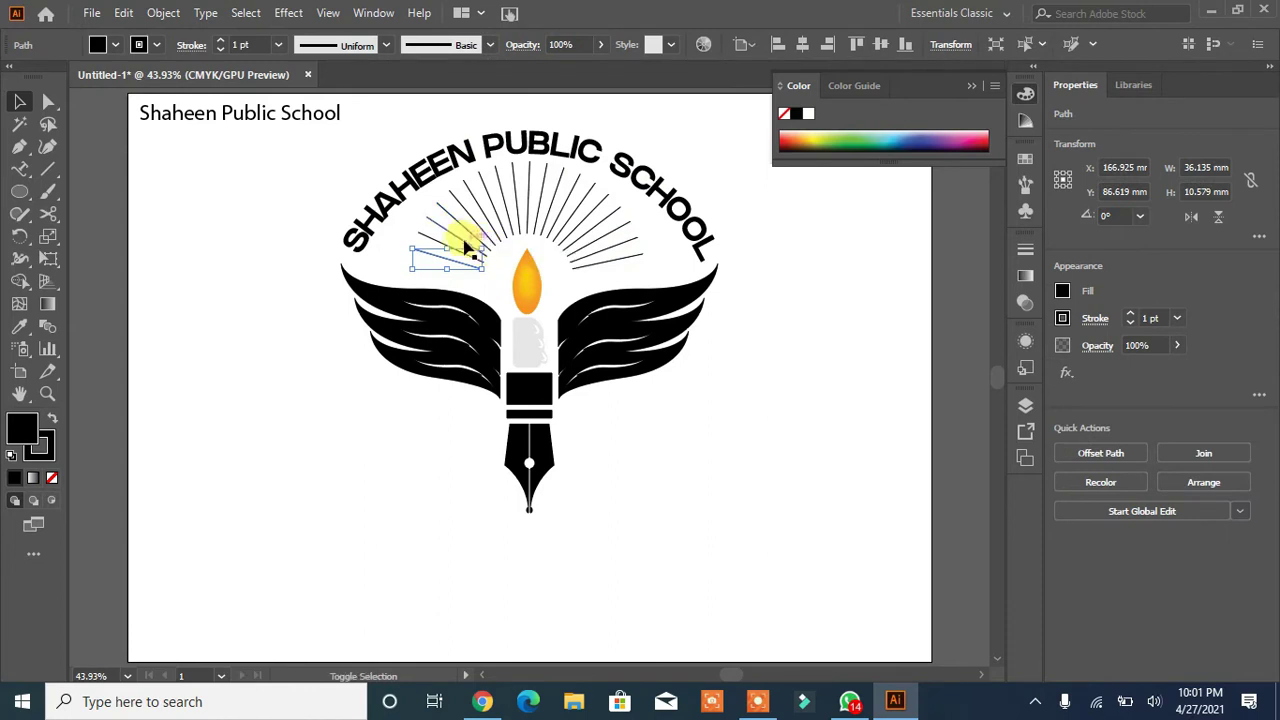
{"action": "left_click", "coordinate": [455, 247], "text": "shift"}
{"action": "left_click", "coordinate": [446, 228], "text": "shift"}
{"action": "left_click", "coordinate": [462, 208], "text": "shift"}
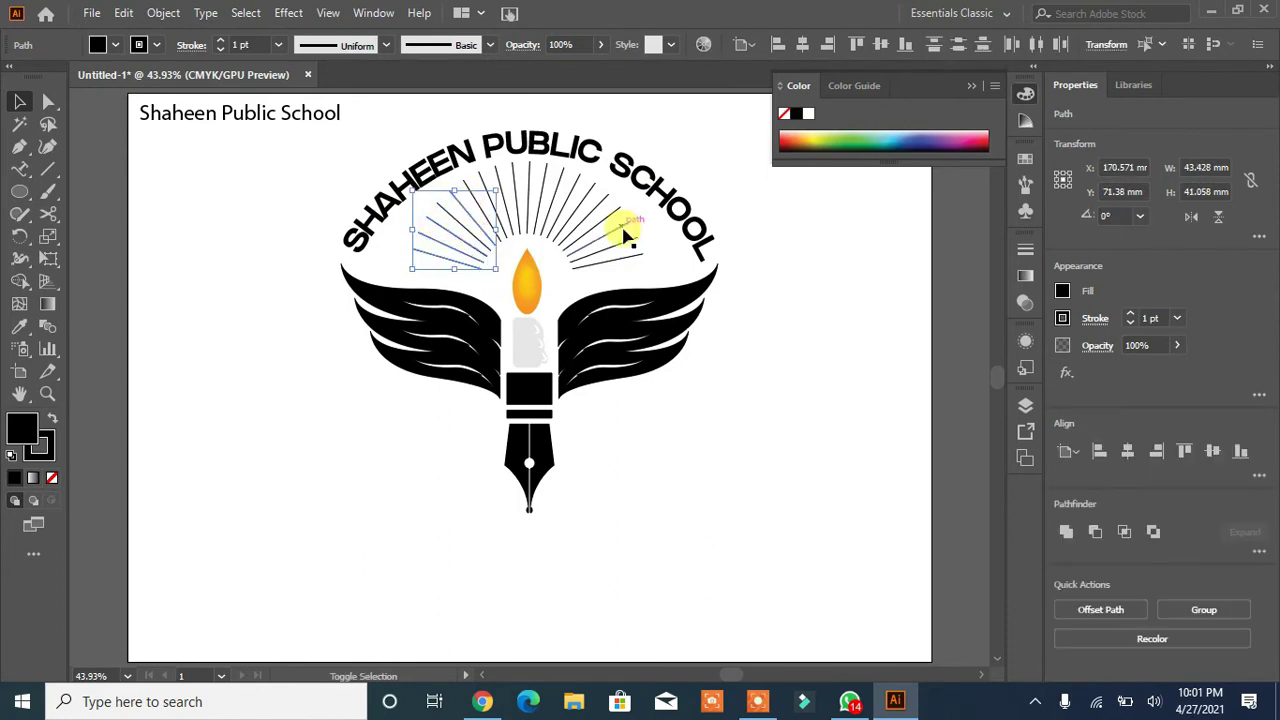
{"action": "left_click", "coordinate": [485, 214], "text": "shift"}
{"action": "left_click", "coordinate": [496, 211], "text": "shift"}
{"action": "left_click", "coordinate": [622, 257], "text": "shift"}
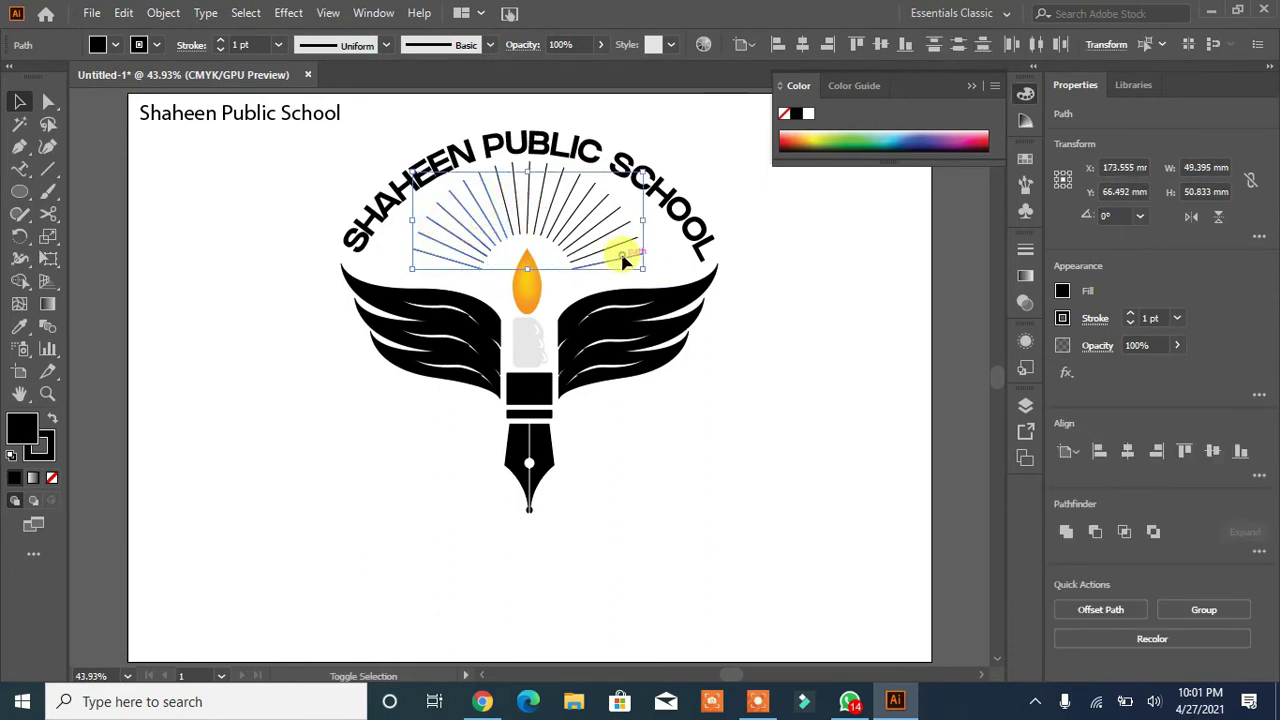
{"action": "left_click", "coordinate": [543, 206], "text": "shift"}
{"action": "left_click", "coordinate": [519, 204], "text": "shift"}
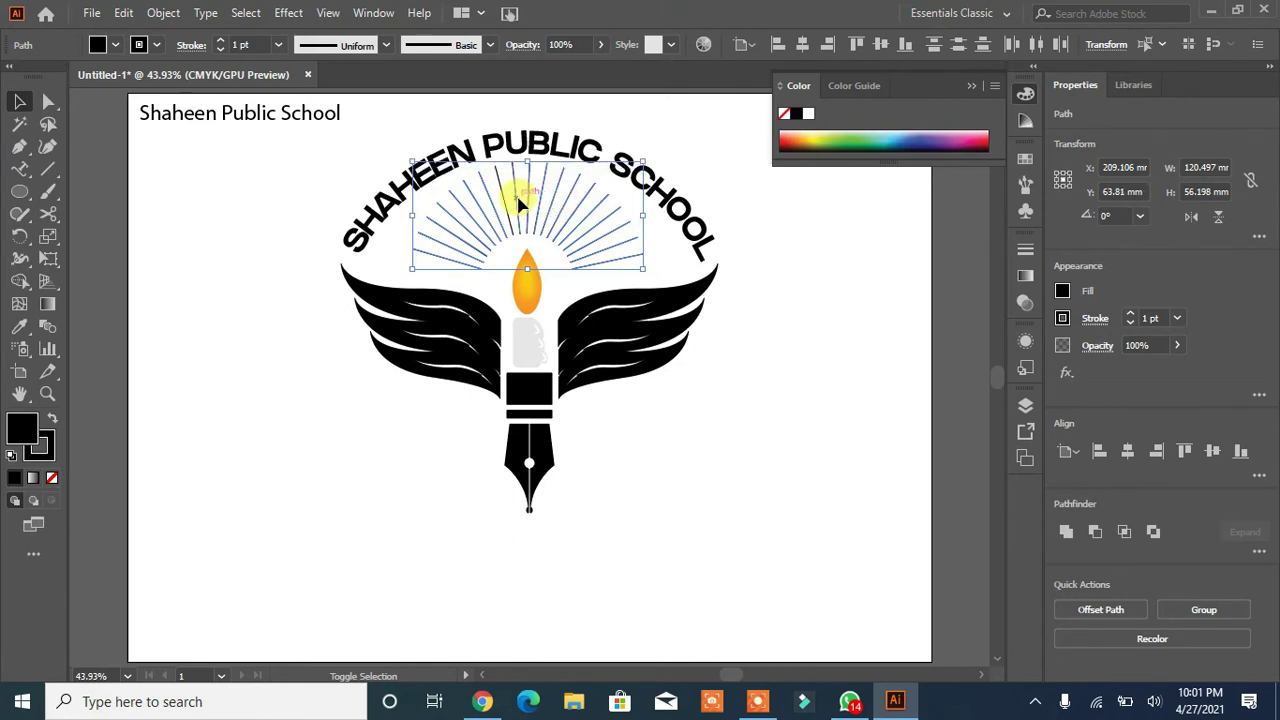
{"action": "left_click", "coordinate": [1130, 313]}
{"action": "left_click", "coordinate": [1130, 313]}
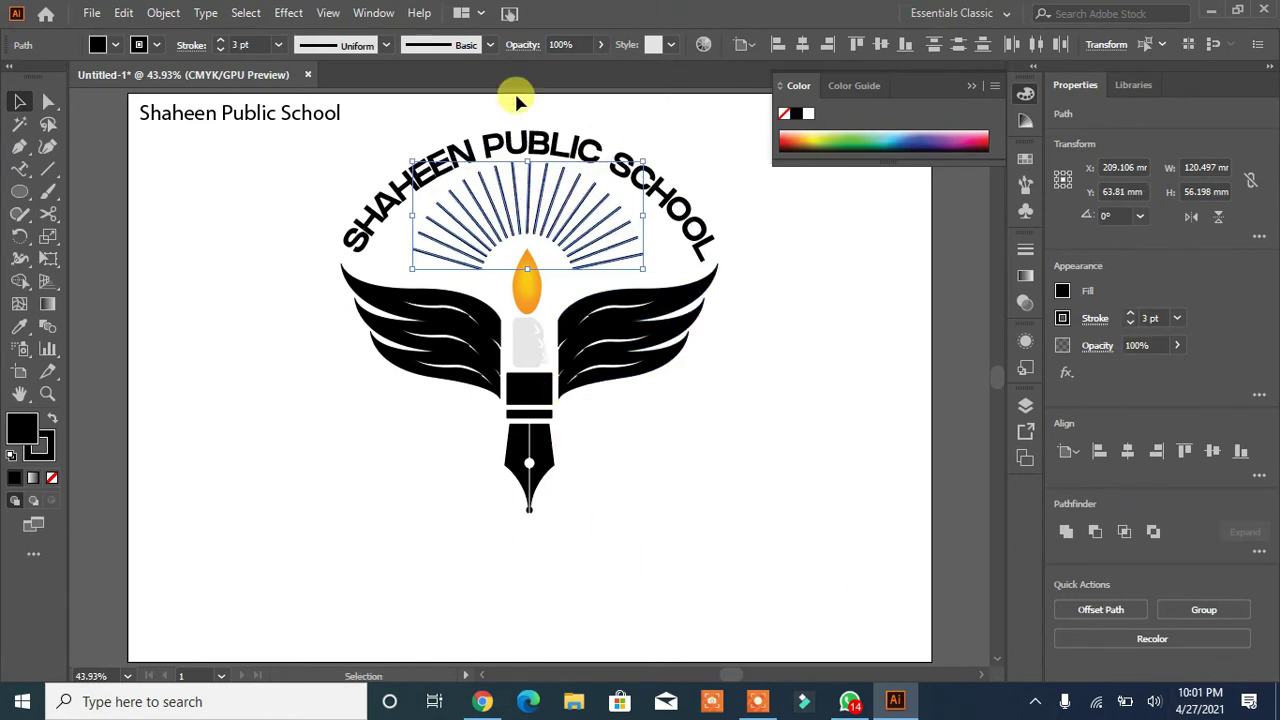
Apply a tapered width profile to the rays and flip it so their thick ends face the flame
{"action": "left_click", "coordinate": [386, 45]}
{"action": "left_click", "coordinate": [343, 200]}
{"action": "left_click", "coordinate": [1221, 429]}
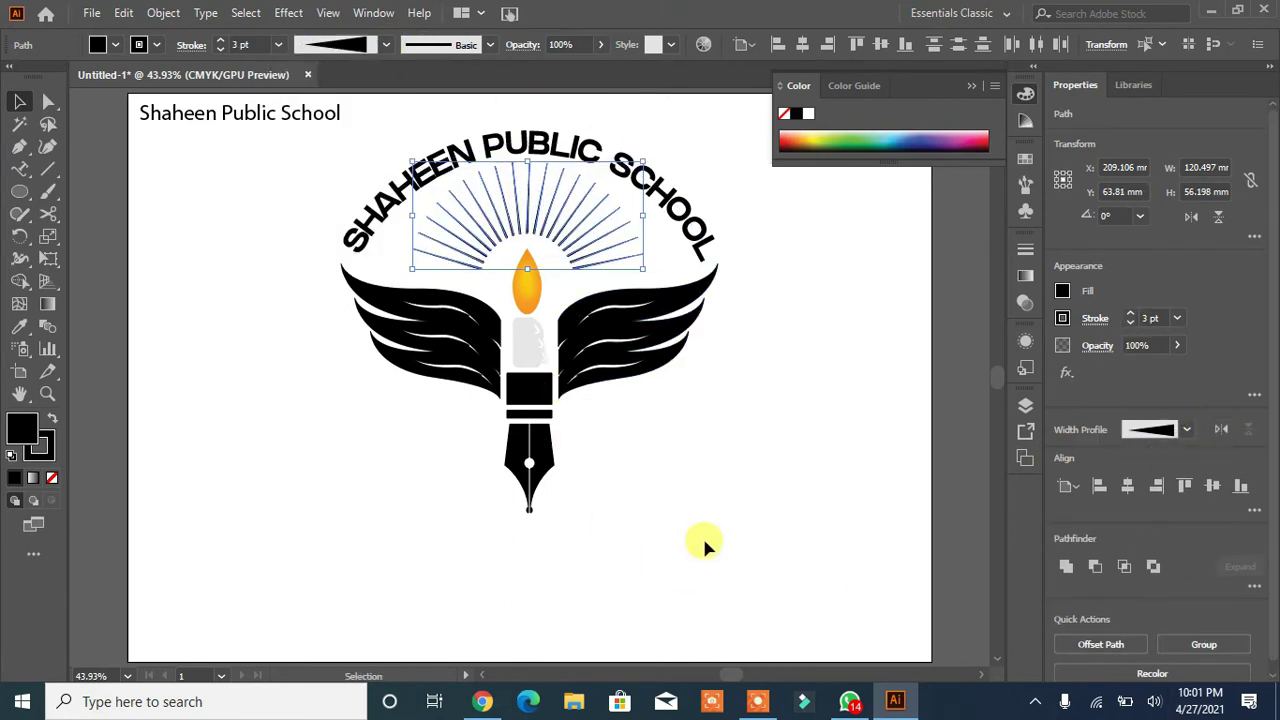
{"action": "left_click", "coordinate": [195, 383]}
Expand the appearance of all the rays around the flame into filled shapes
{"action": "left_click", "coordinate": [616, 265]}
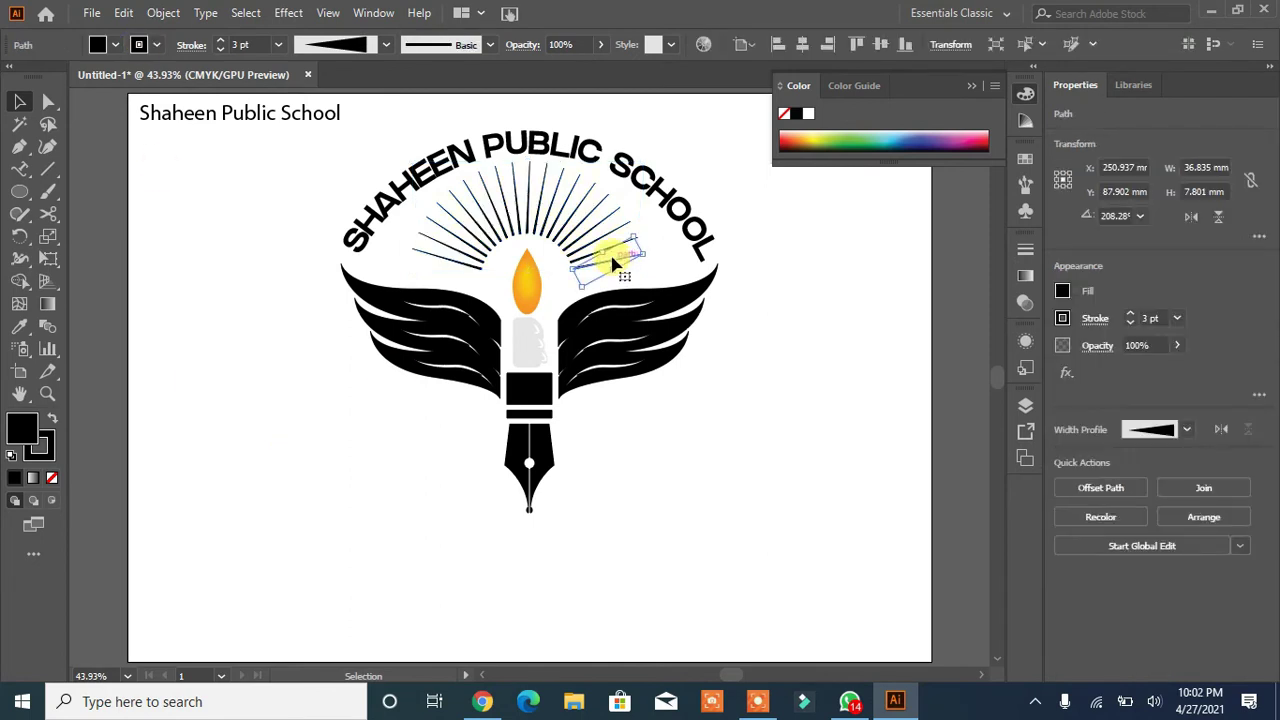
{"action": "left_click", "coordinate": [418, 245], "text": "shift"}
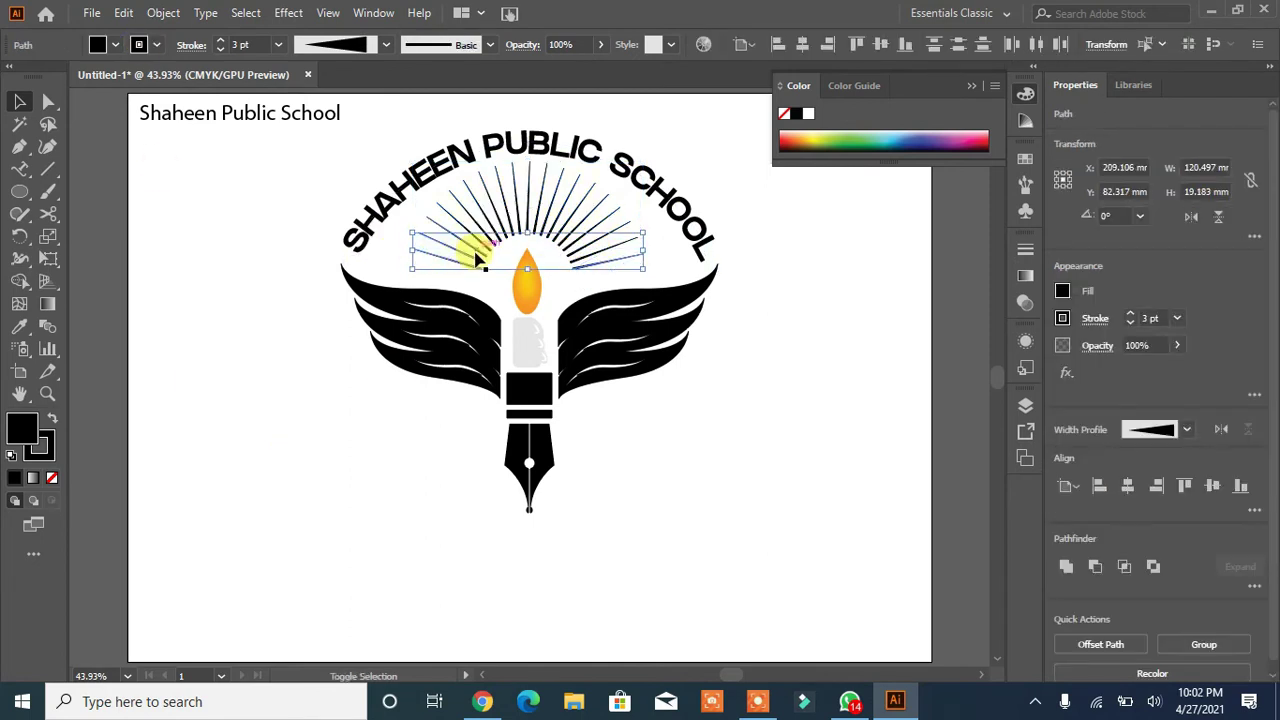
{"action": "left_click", "coordinate": [528, 226], "text": "shift"}
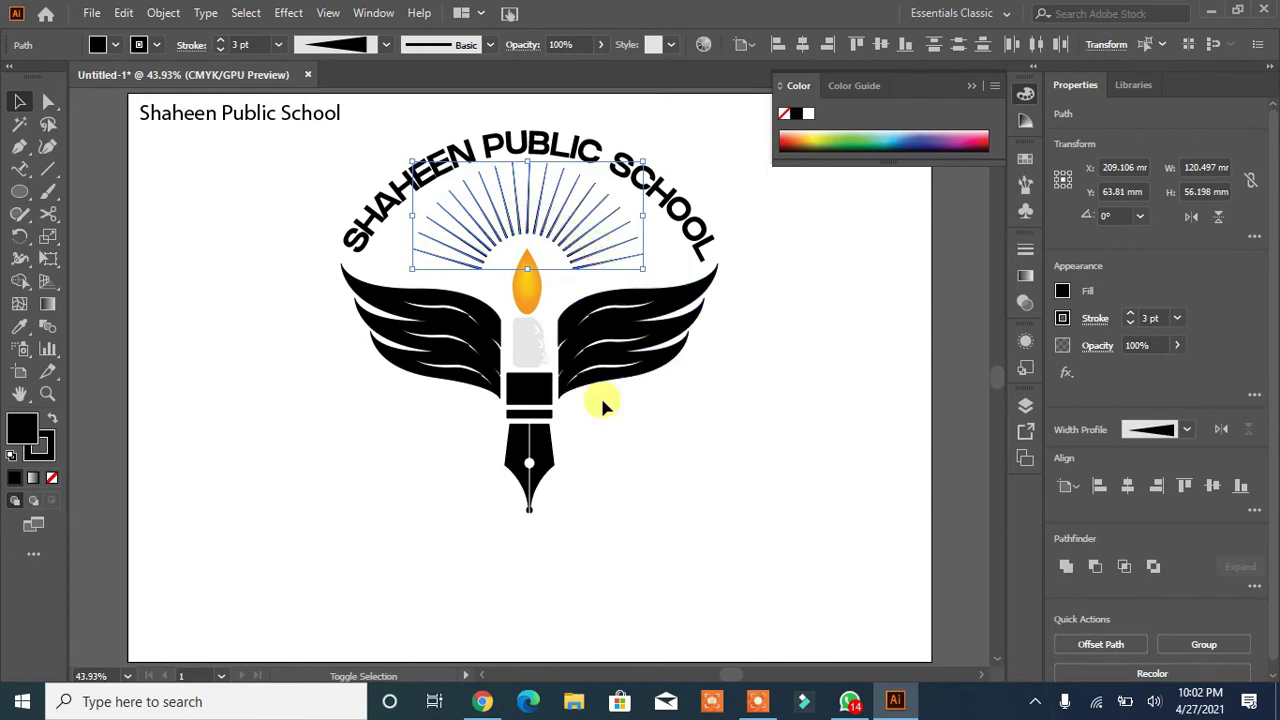
{"action": "left_click", "coordinate": [163, 12]}
{"action": "left_click", "coordinate": [232, 250]}
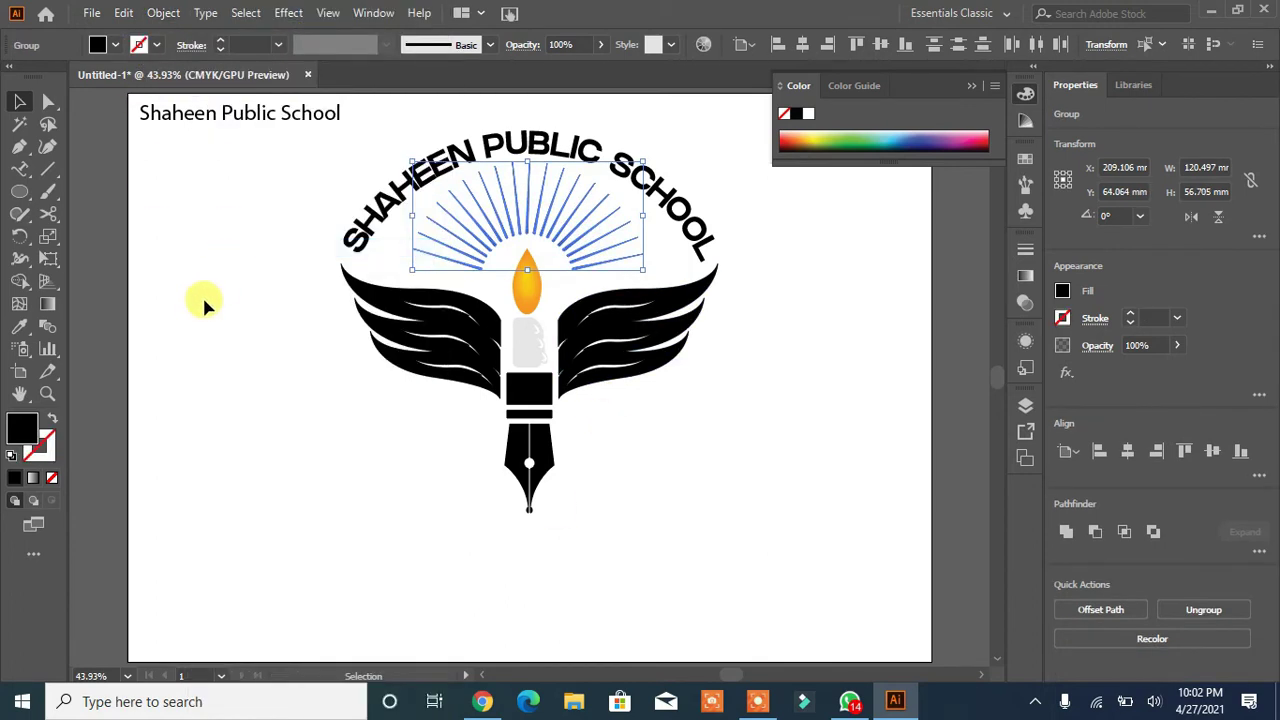
Fill the expanded rays with the yellow-to-orange gradient swatch
{"action": "left_click", "coordinate": [115, 45]}
{"action": "left_click", "coordinate": [24, 118]}
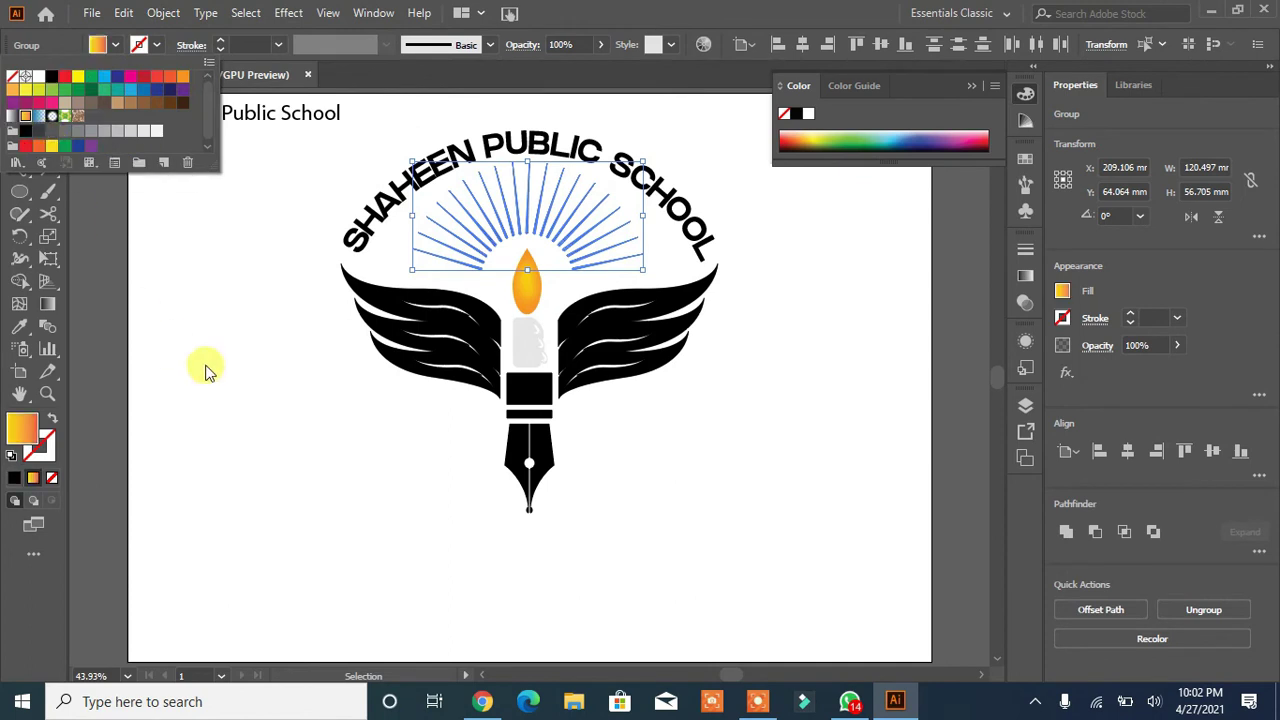
{"action": "left_click", "coordinate": [207, 366]}
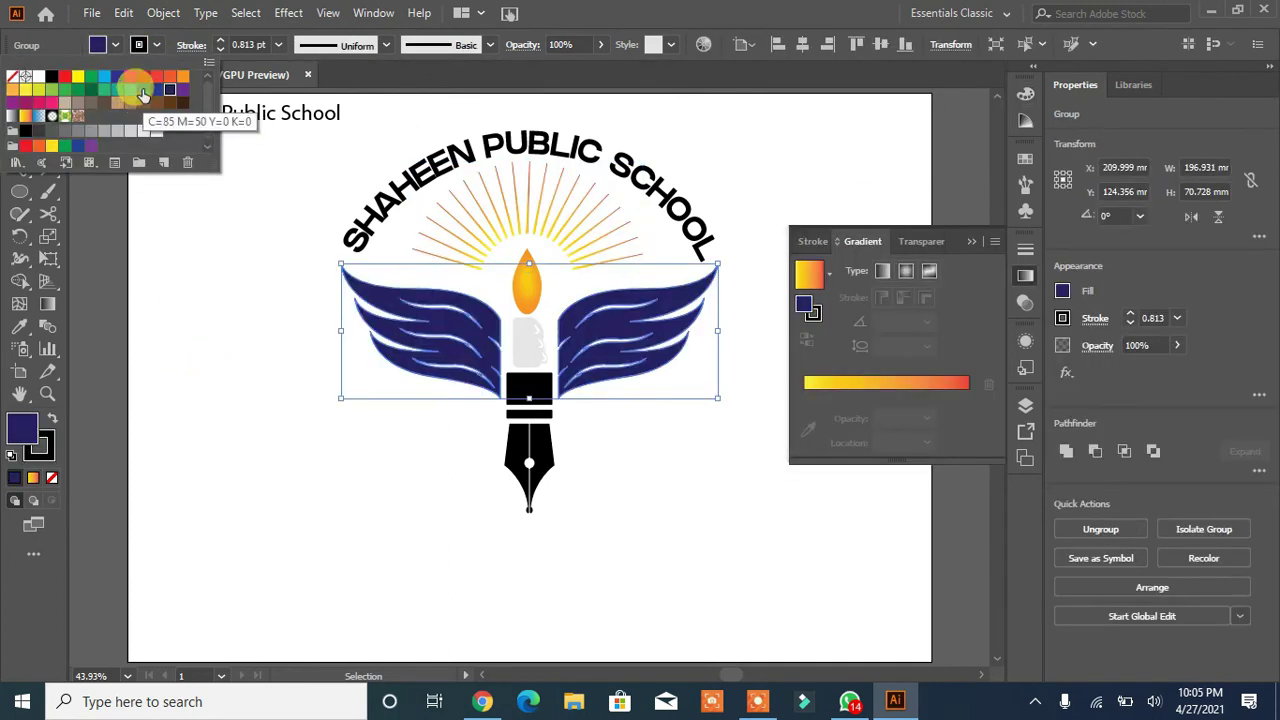
Fill both wings with the blue C=85 M=50 Y=0 K=0 swatch and remove their stroke
{"action": "left_click", "coordinate": [130, 100]}
{"action": "left_click", "coordinate": [238, 315]}
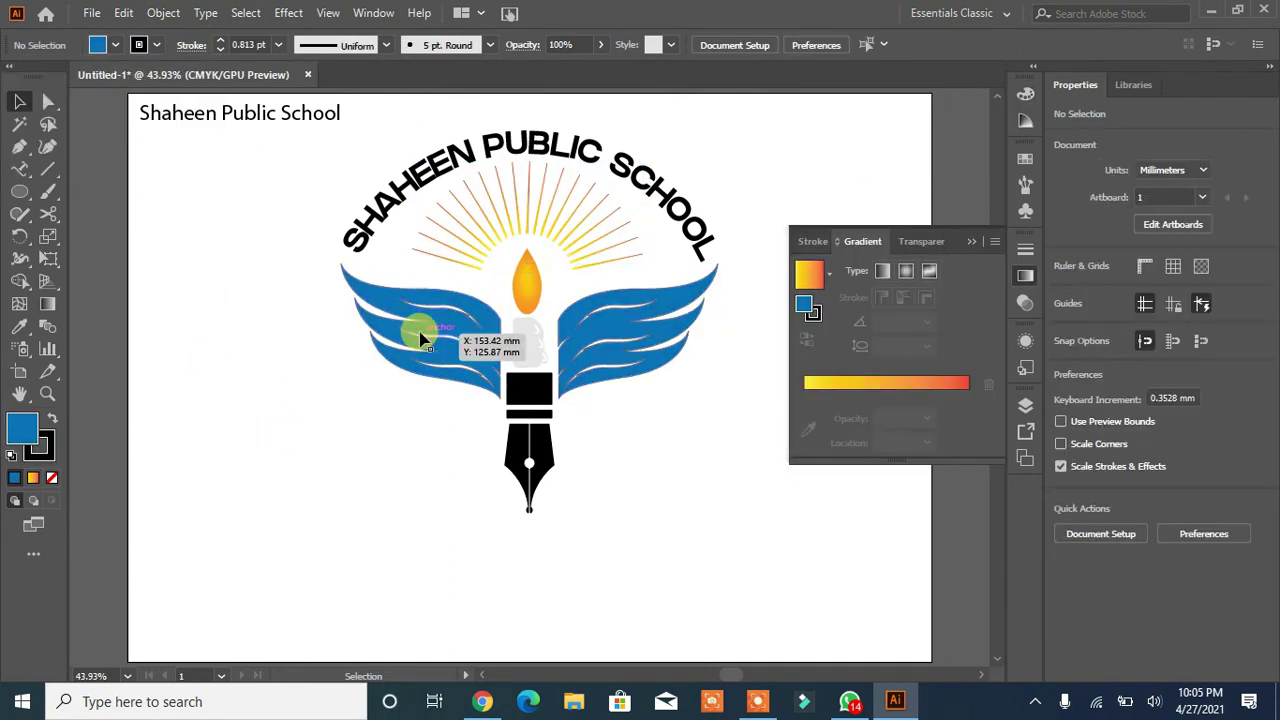
{"action": "left_click", "coordinate": [422, 340]}
{"action": "left_click", "coordinate": [38, 445]}
{"action": "left_click", "coordinate": [51, 477]}
{"action": "left_click", "coordinate": [203, 450]}
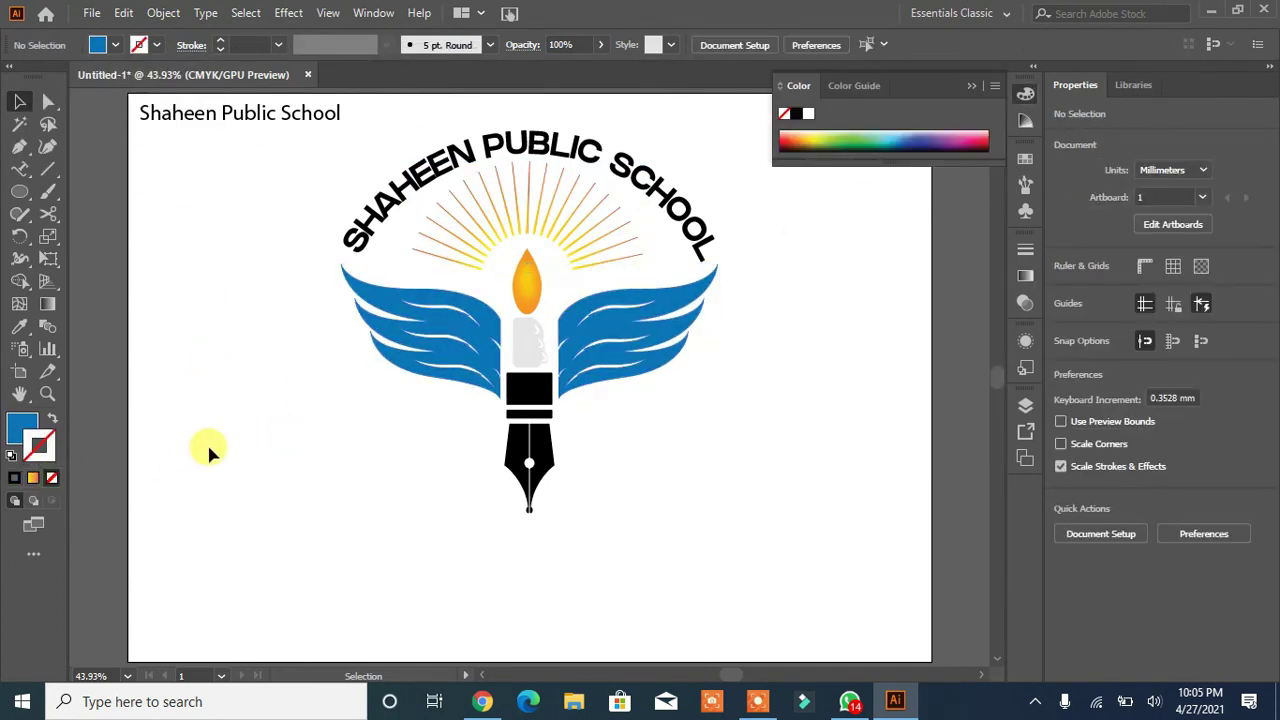
Fill the arched school name with the same blue as the wings
{"action": "left_click", "coordinate": [360, 238]}
{"action": "left_click", "coordinate": [114, 45]}
{"action": "left_click", "coordinate": [128, 98]}
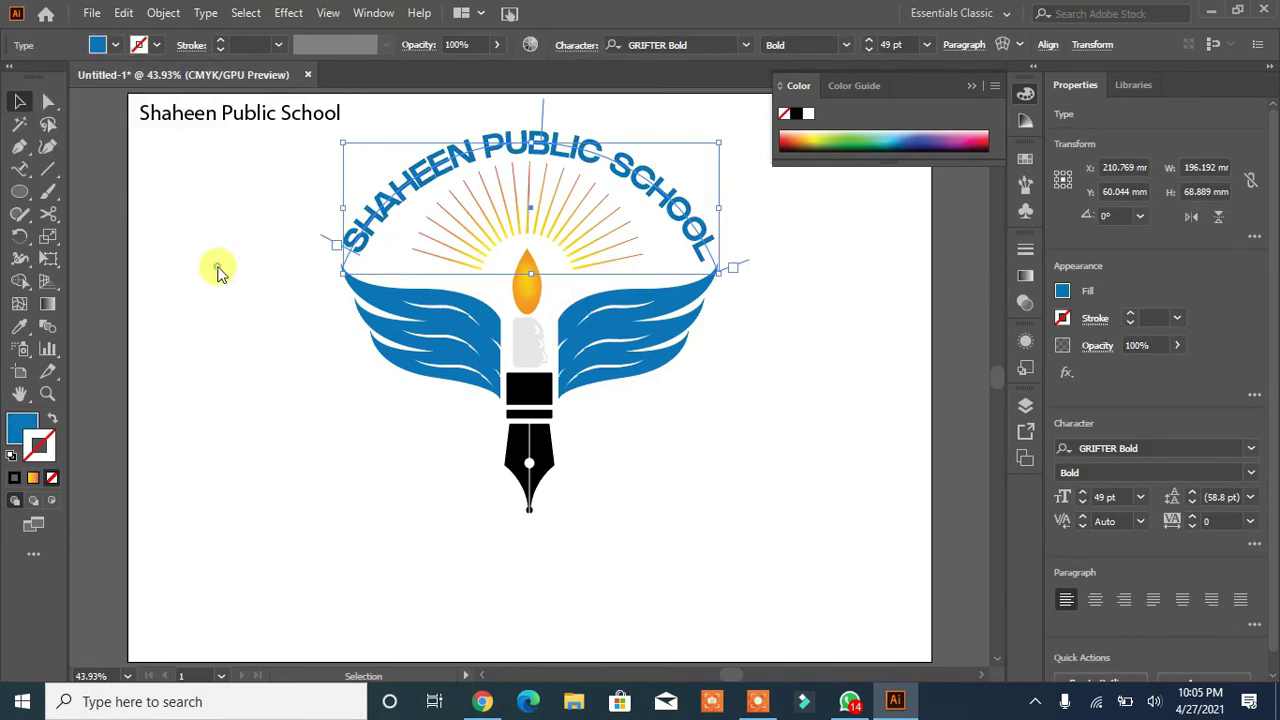
{"action": "left_click", "coordinate": [212, 267]}
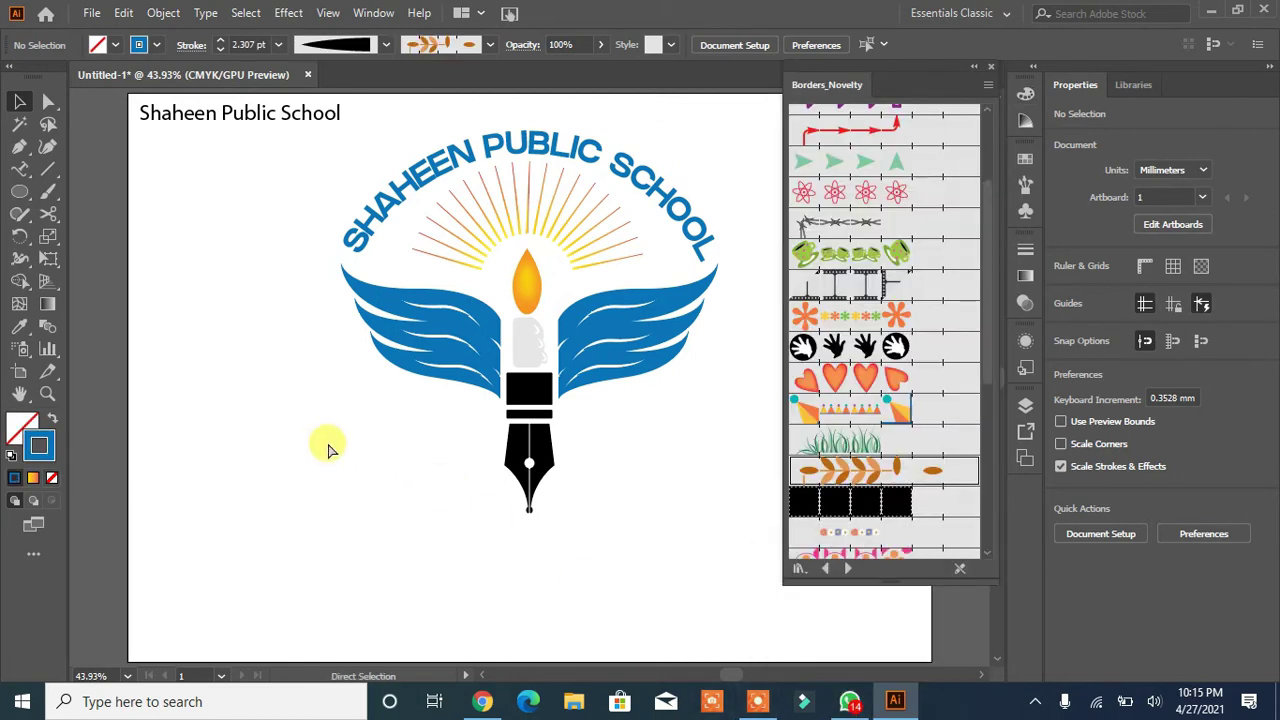
Paste the curved leaf branch, place it between the nib tip and the right wing's tip, and expand its appearance
{"action": "key", "text": "ctrl+v"}
{"action": "left_click_drag", "start_coordinate": [555, 491], "coordinate": [690, 460]}
{"action": "left_click", "coordinate": [163, 13]}
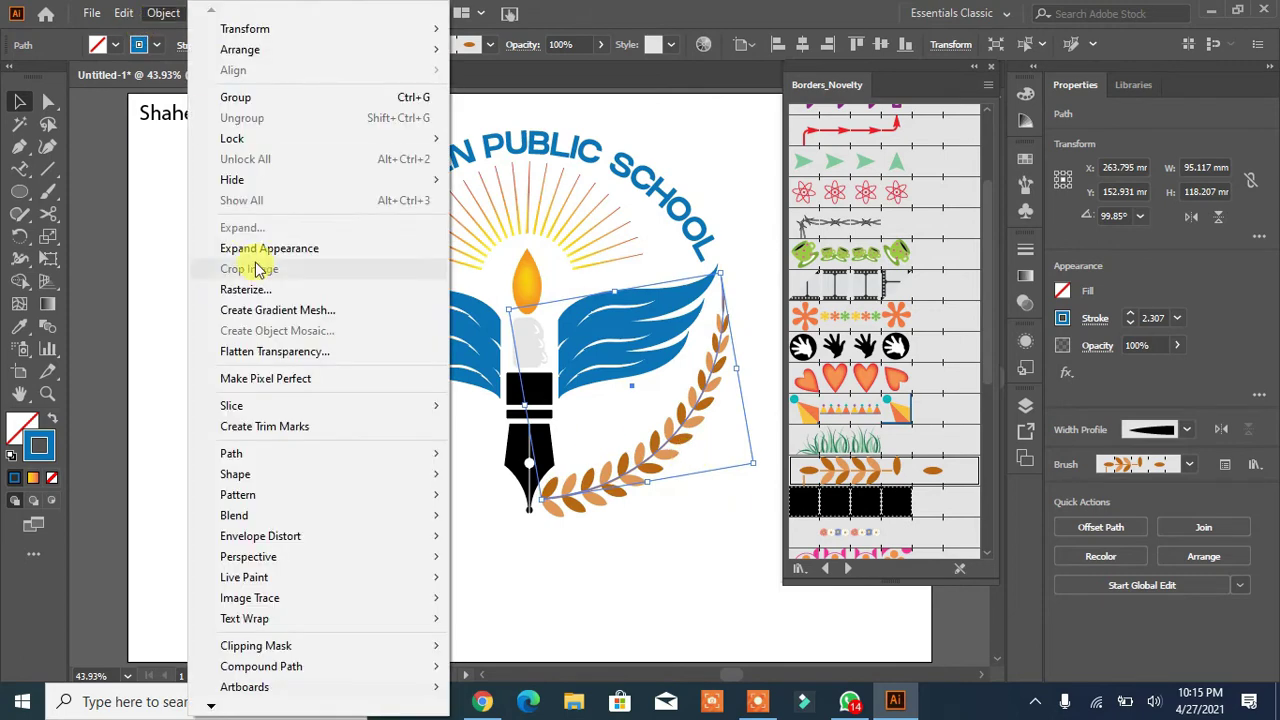
{"action": "left_click", "coordinate": [253, 250]}
Recolor the expanded leaf branch with the blue sampled from the left wing
{"action": "left_click", "coordinate": [19, 326]}
{"action": "left_click", "coordinate": [395, 310]}
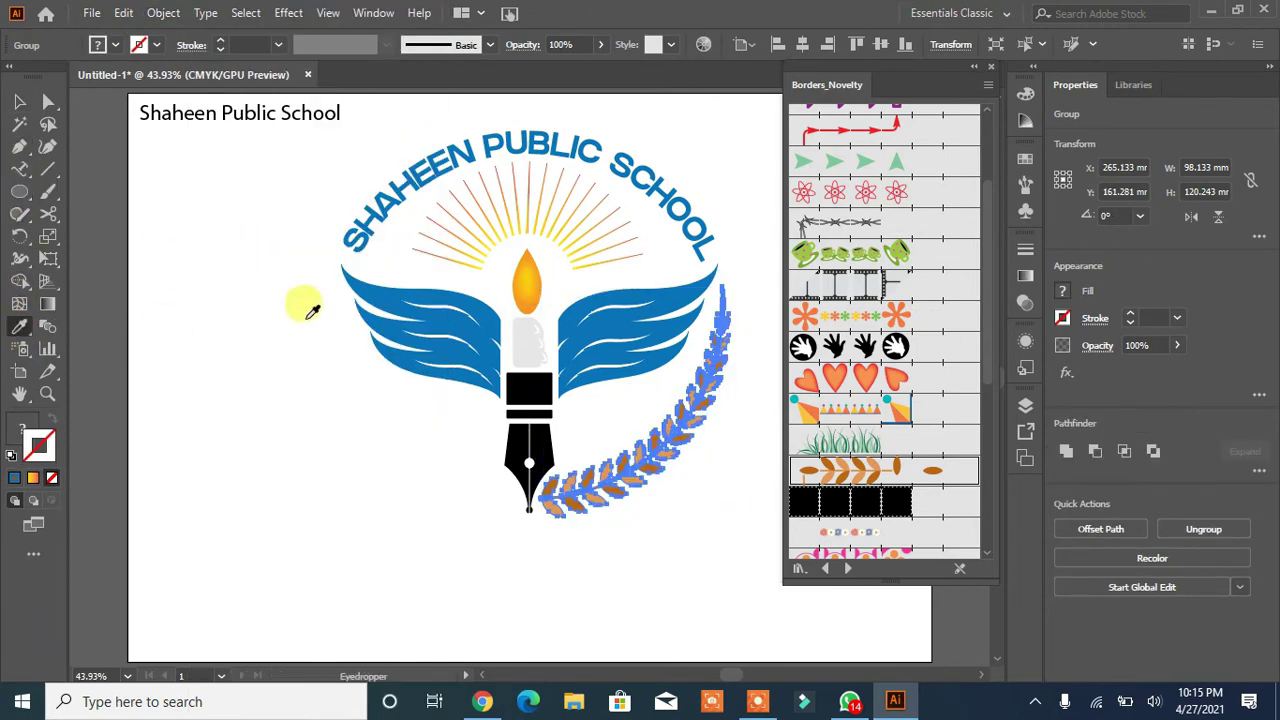
{"action": "left_click", "coordinate": [21, 104]}
{"action": "left_click", "coordinate": [383, 492]}
Make a reflected copy of the blue leaf branch across the vertical axis
{"action": "left_click", "coordinate": [620, 479]}
{"action": "right_click", "coordinate": [620, 479]}
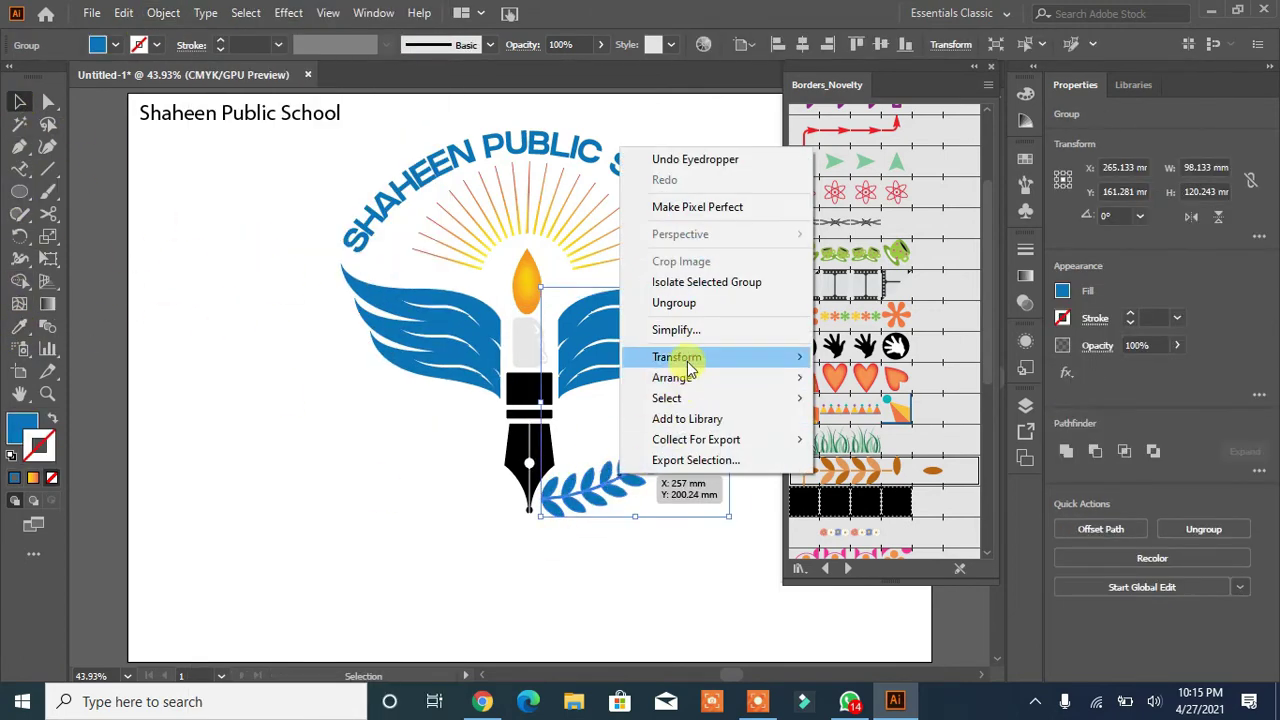
{"action": "mouse_move", "coordinate": [687, 359]}
{"action": "left_click", "coordinate": [851, 424]}
{"action": "left_click", "coordinate": [776, 473]}
Move the reflected branch to the left side of the pen, level with the right branch and symmetrical to it
{"action": "left_click_drag", "start_coordinate": [654, 476], "coordinate": [457, 484]}
{"action": "key", "text": "Left"}
{"action": "key", "text": "Left"}
{"action": "key", "text": "Left"}
{"action": "key", "text": "Left"}
{"action": "key", "text": "Left"}
{"action": "key", "text": "Left"}
{"action": "key", "text": "Left"}
{"action": "key", "text": "Left"}
{"action": "key", "text": "Left"}
{"action": "key", "text": "Left"}
{"action": "key", "text": "Left"}
{"action": "key", "text": "Left"}
{"action": "key", "text": "Left"}
{"action": "key", "text": "Left"}
{"action": "key", "text": "Left"}
{"action": "key", "text": "Left"}
{"action": "key", "text": "Left"}
{"action": "key", "text": "Left"}
{"action": "key", "text": "Left"}
{"action": "key", "text": "Left"}
{"action": "key", "text": "Up"}
{"action": "key", "text": "Up"}
{"action": "key", "text": "Up"}
{"action": "key", "text": "Up"}
{"action": "key", "text": "Up"}
{"action": "key", "text": "Up"}
{"action": "key", "text": "Up"}
{"action": "key", "text": "Up"}
{"action": "key", "text": "Up"}
{"action": "key", "text": "Up"}
{"action": "key", "text": "Up"}
{"action": "key", "text": "Up"}
{"action": "key", "text": "Up"}
{"action": "key", "text": "Up"}
{"action": "key", "text": "Up"}
{"action": "key", "text": "Up"}
{"action": "key", "text": "Up"}
{"action": "key", "text": "Up"}
{"action": "key", "text": "Up"}
{"action": "key", "text": "Up"}
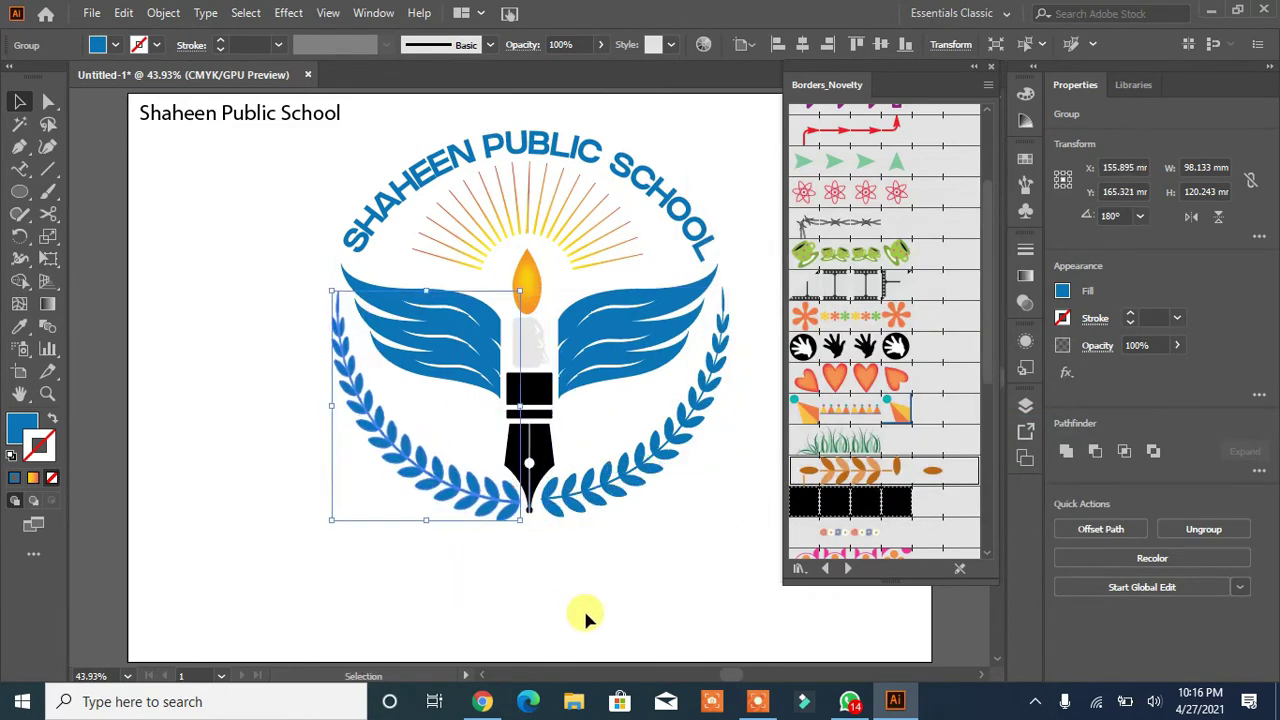
{"action": "key", "text": "Left"}
{"action": "key", "text": "Left"}
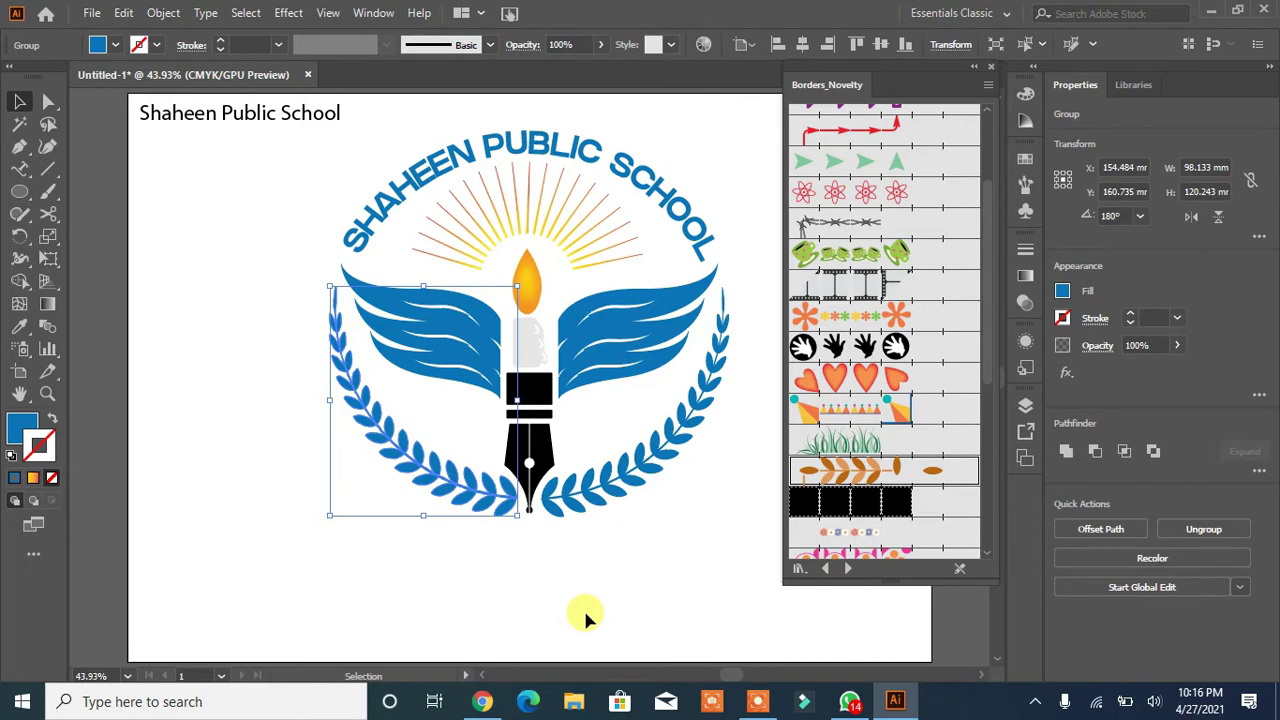
{"action": "left_click", "coordinate": [658, 585]}
Collapse the Borders_Novelty brush library and delete the plain, unarched Shaheen Public School text
{"action": "double_click", "coordinate": [967, 86]}
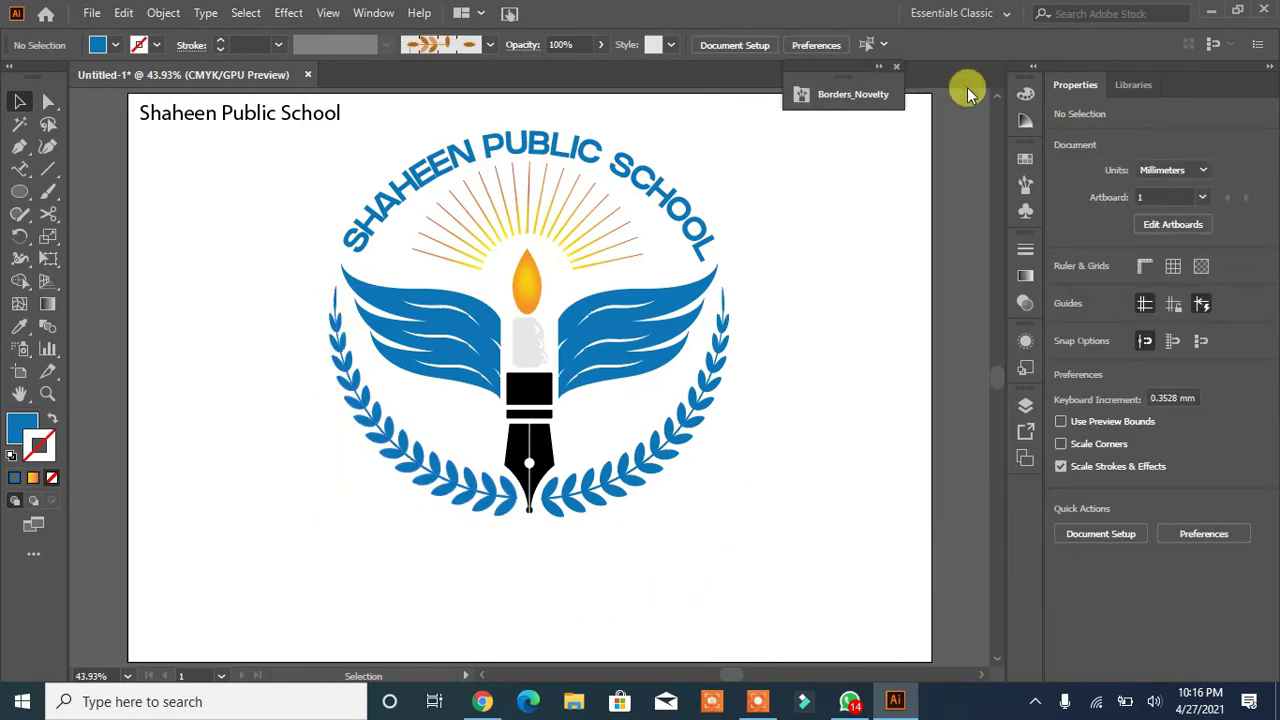
{"action": "left_click", "coordinate": [643, 206]}
{"action": "left_click", "coordinate": [263, 114]}
{"action": "key", "text": "Delete"}
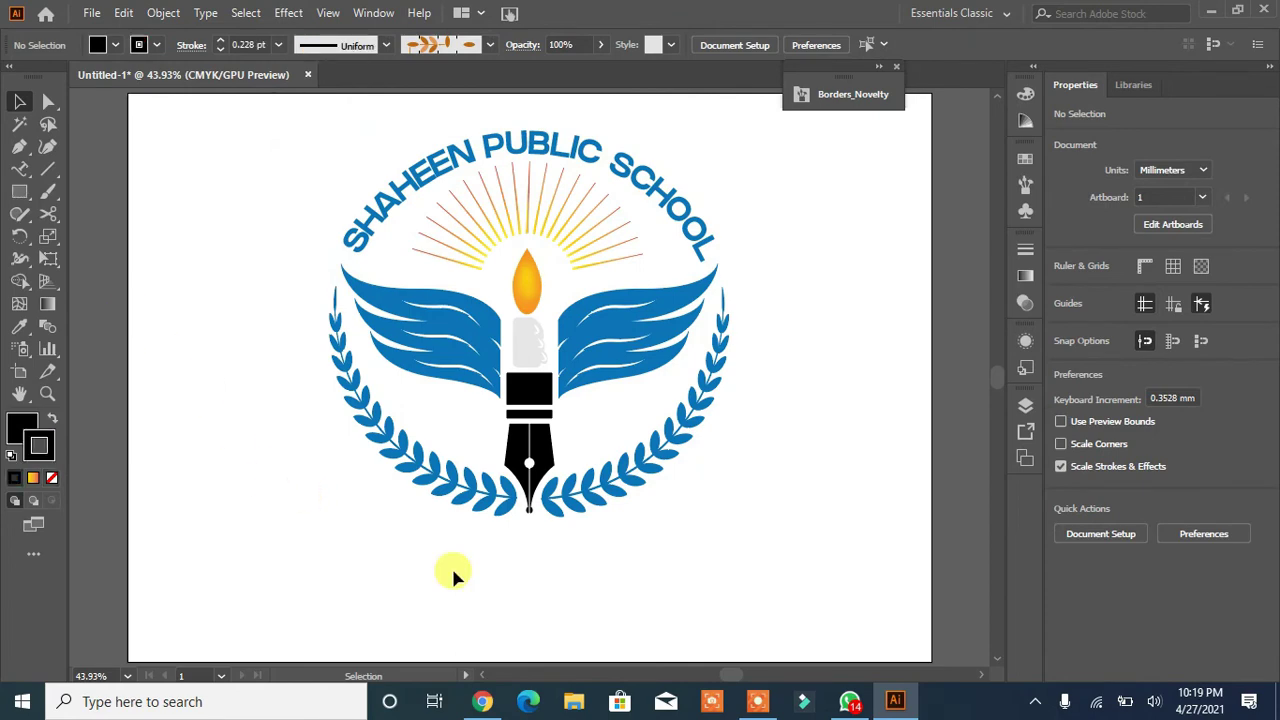
Recolor the pen nib with the light gray sampled from the candle
{"action": "left_click", "coordinate": [525, 450]}
{"action": "left_click", "coordinate": [19, 327]}
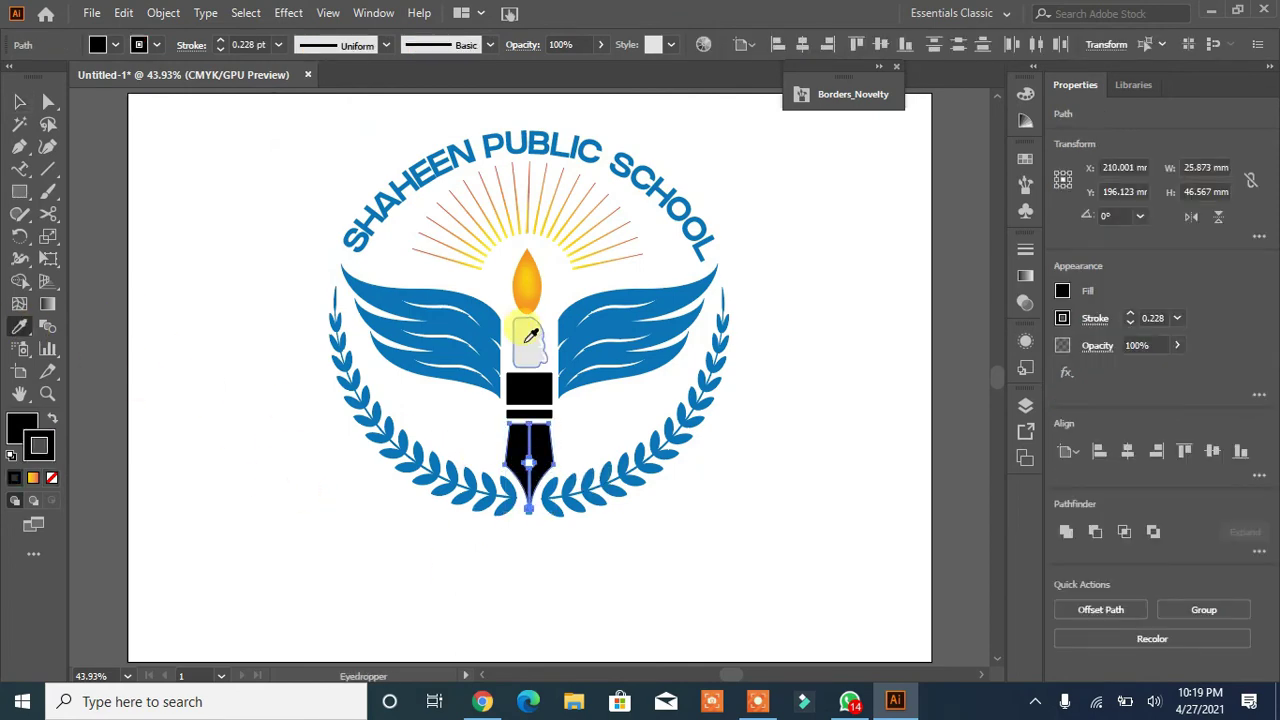
{"action": "left_click", "coordinate": [525, 336]}
{"action": "left_click", "coordinate": [20, 102]}
{"action": "left_click", "coordinate": [337, 479]}
Fill the two black rectangles between the candle and the nib with a dark gray swatch
{"action": "left_click", "coordinate": [532, 414]}
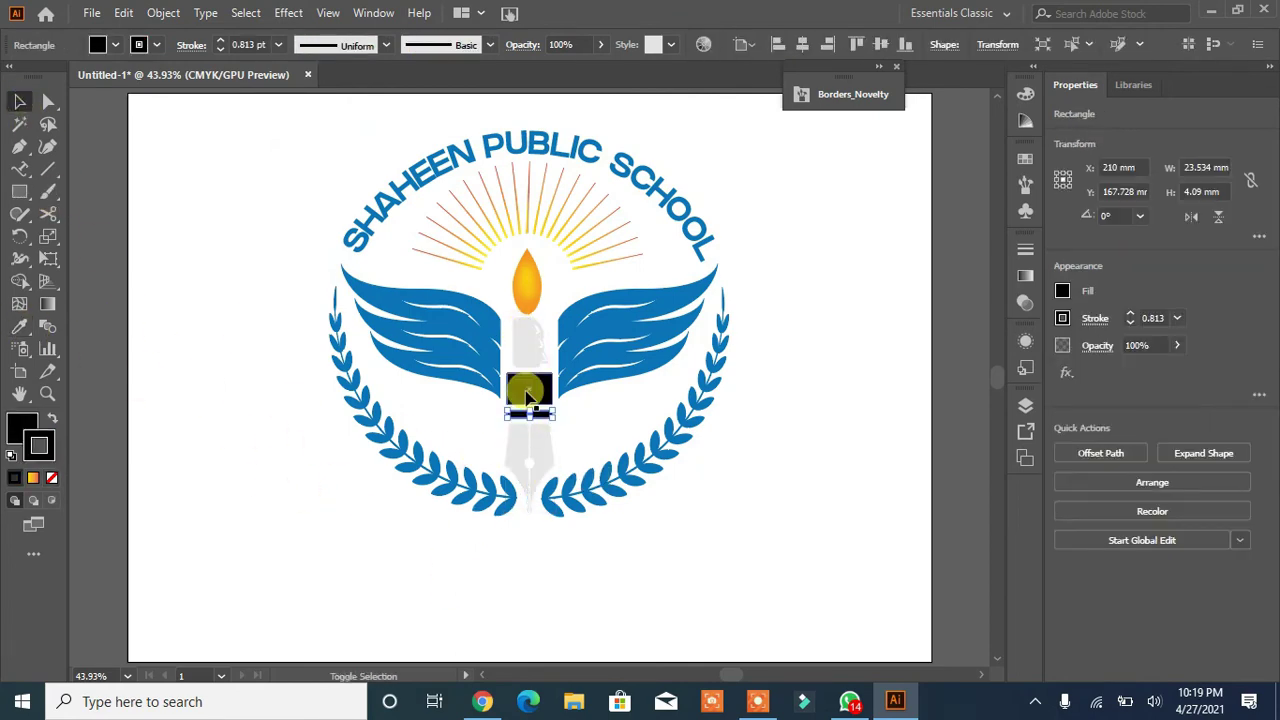
{"action": "left_click", "coordinate": [528, 385], "text": "shift"}
{"action": "left_click", "coordinate": [106, 44]}
{"action": "left_click", "coordinate": [52, 130]}
{"action": "left_click", "coordinate": [163, 318]}
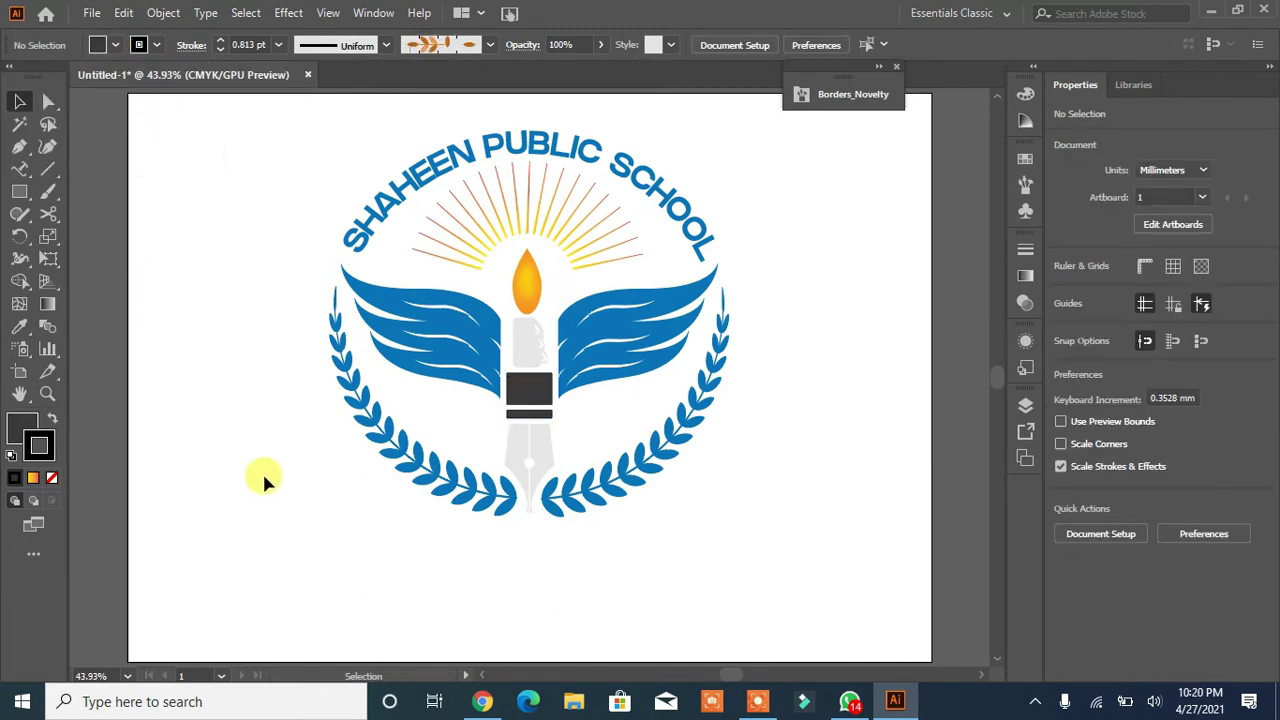
Draw three stars growing in size toward the pen, between the left wing and leaf branch, and group them
{"action": "left_click_drag", "start_coordinate": [19, 191], "coordinate": [60, 280]}
{"action": "left_click_drag", "start_coordinate": [470, 428], "coordinate": [424, 406]}
{"action": "left_click", "coordinate": [10, 100]}
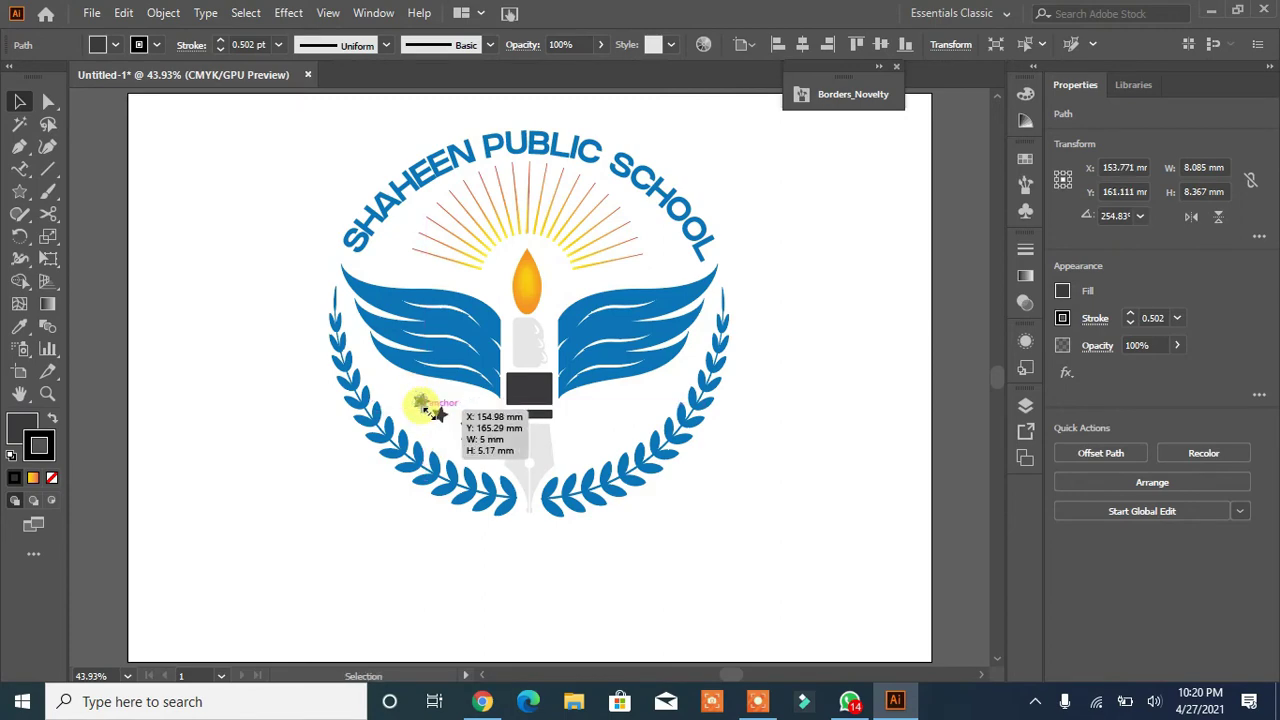
{"action": "left_click", "coordinate": [440, 414], "text": "shift"}
{"action": "left_click", "coordinate": [472, 430], "text": "shift"}
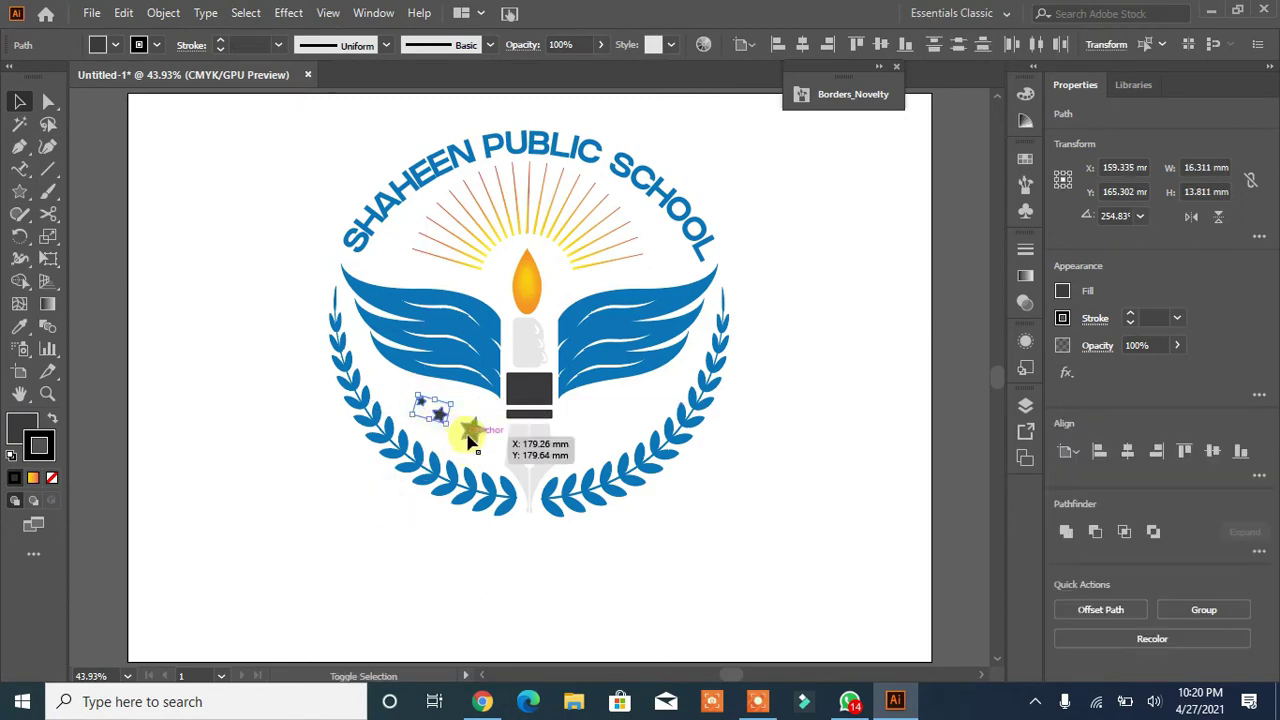
{"action": "left_click", "coordinate": [1200, 606]}
Try a sampled yellow and a green swatch as the fill of the grouped stars
{"action": "left_click", "coordinate": [19, 326]}
{"action": "left_click", "coordinate": [531, 251]}
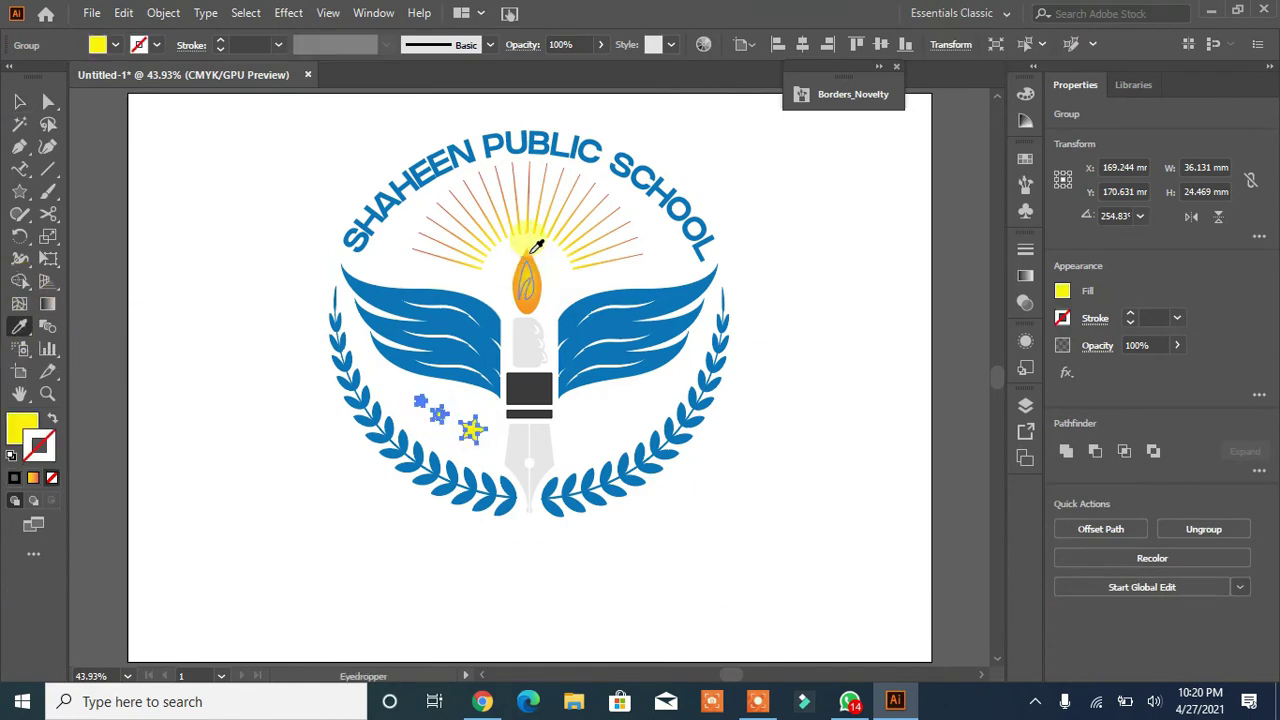
{"action": "left_click", "coordinate": [116, 44]}
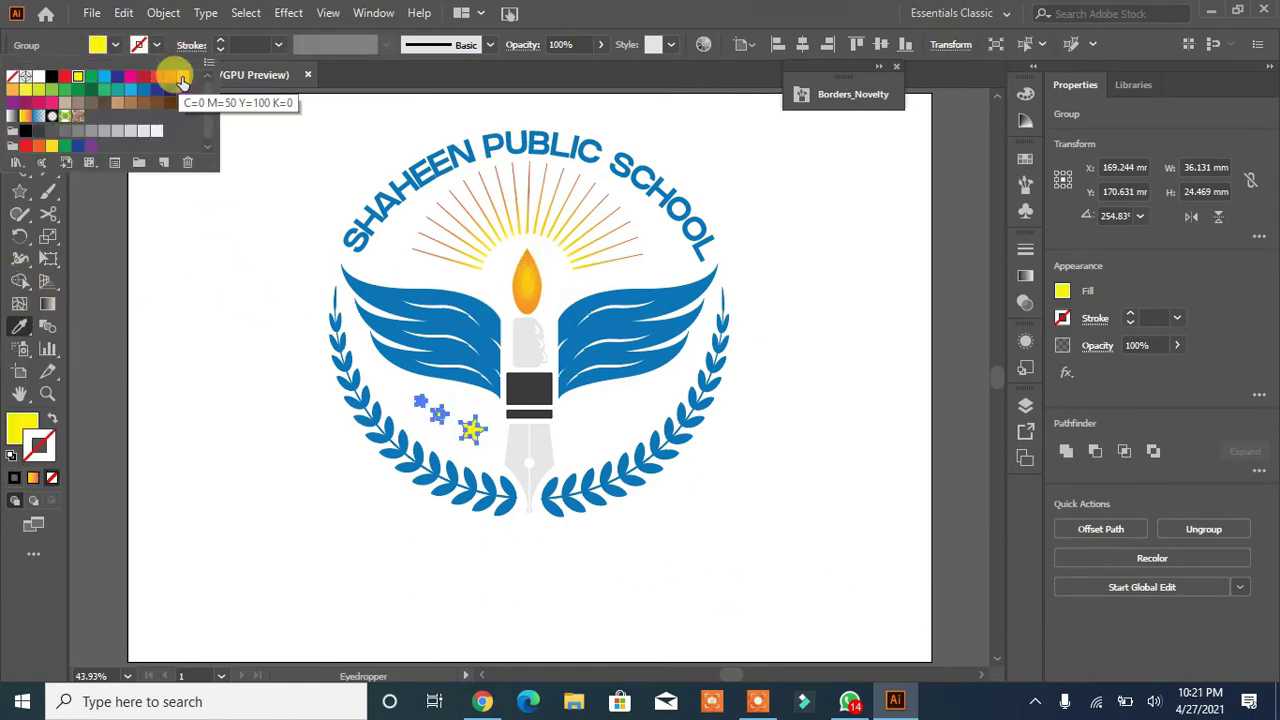
{"action": "left_click", "coordinate": [90, 78]}
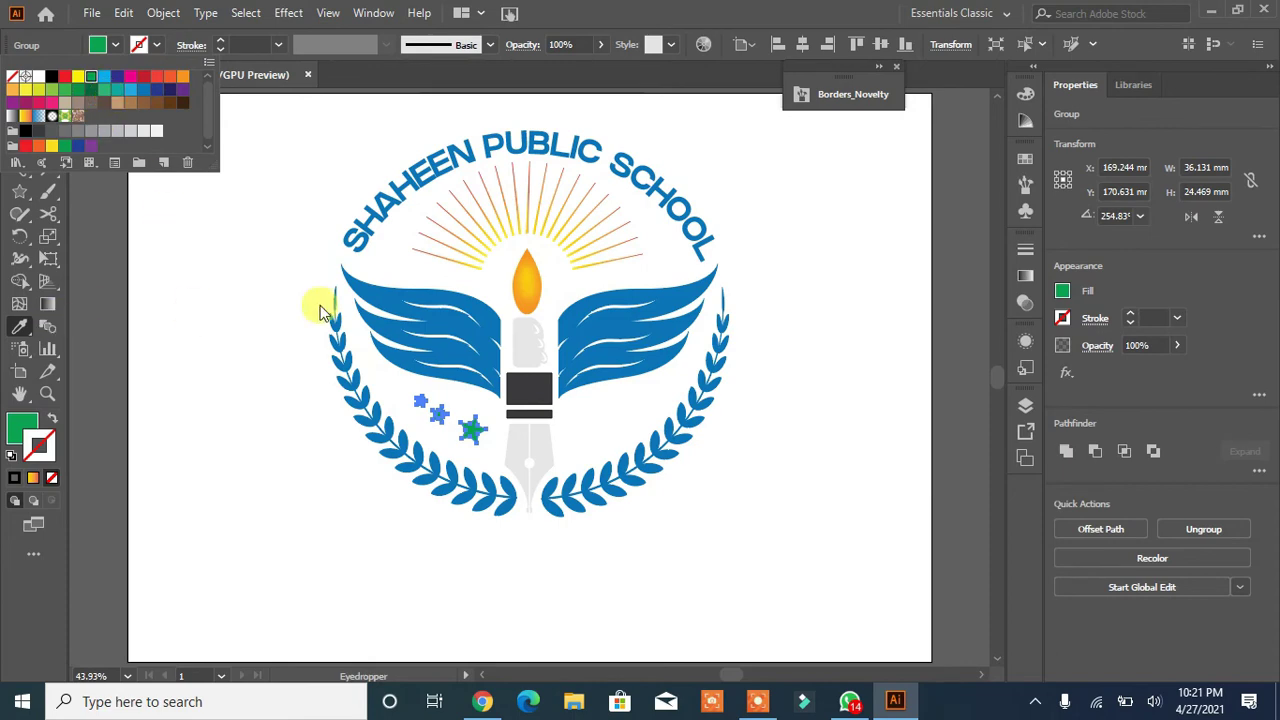
Recolor the grouped stars with the blue sampled from the left wing
{"action": "left_click", "coordinate": [369, 303]}
{"action": "left_click", "coordinate": [19, 102]}
{"action": "left_click", "coordinate": [480, 445]}
Make a reflected copy of the star group across the vertical axis
{"action": "left_click", "coordinate": [470, 430]}
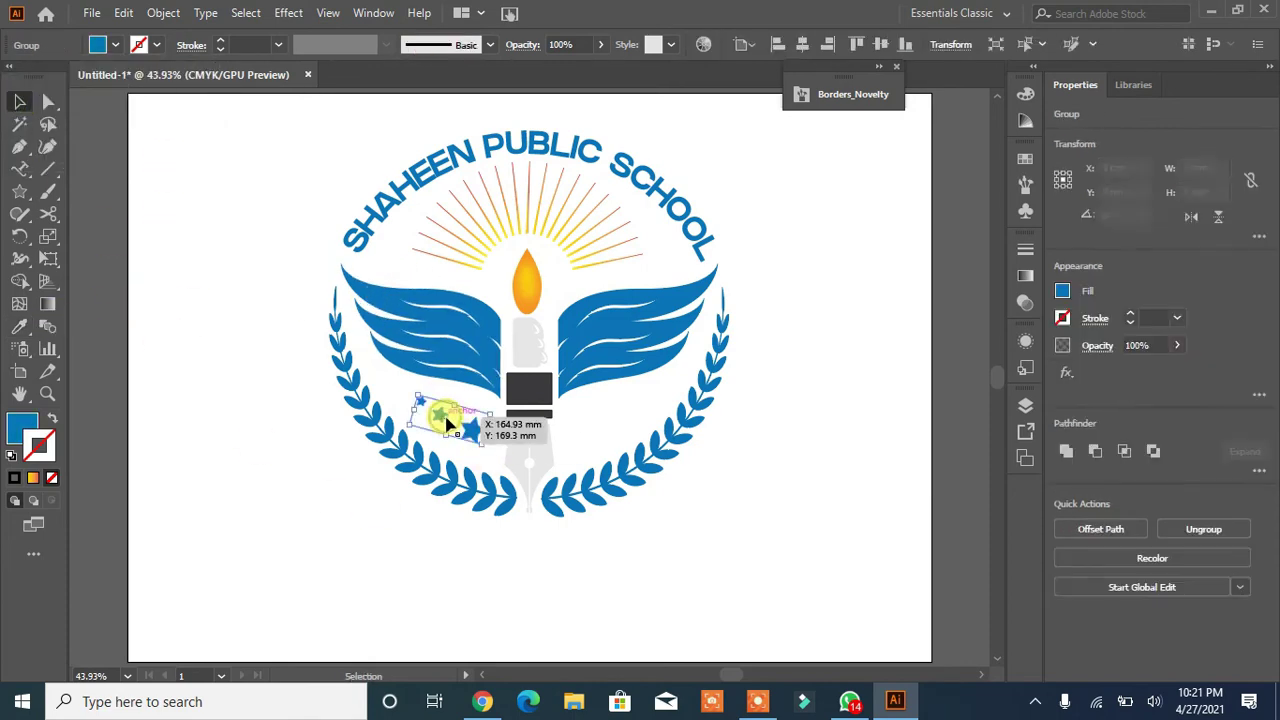
{"action": "right_click", "coordinate": [447, 415]}
{"action": "mouse_move", "coordinate": [502, 300]}
{"action": "left_click", "coordinate": [680, 369]}
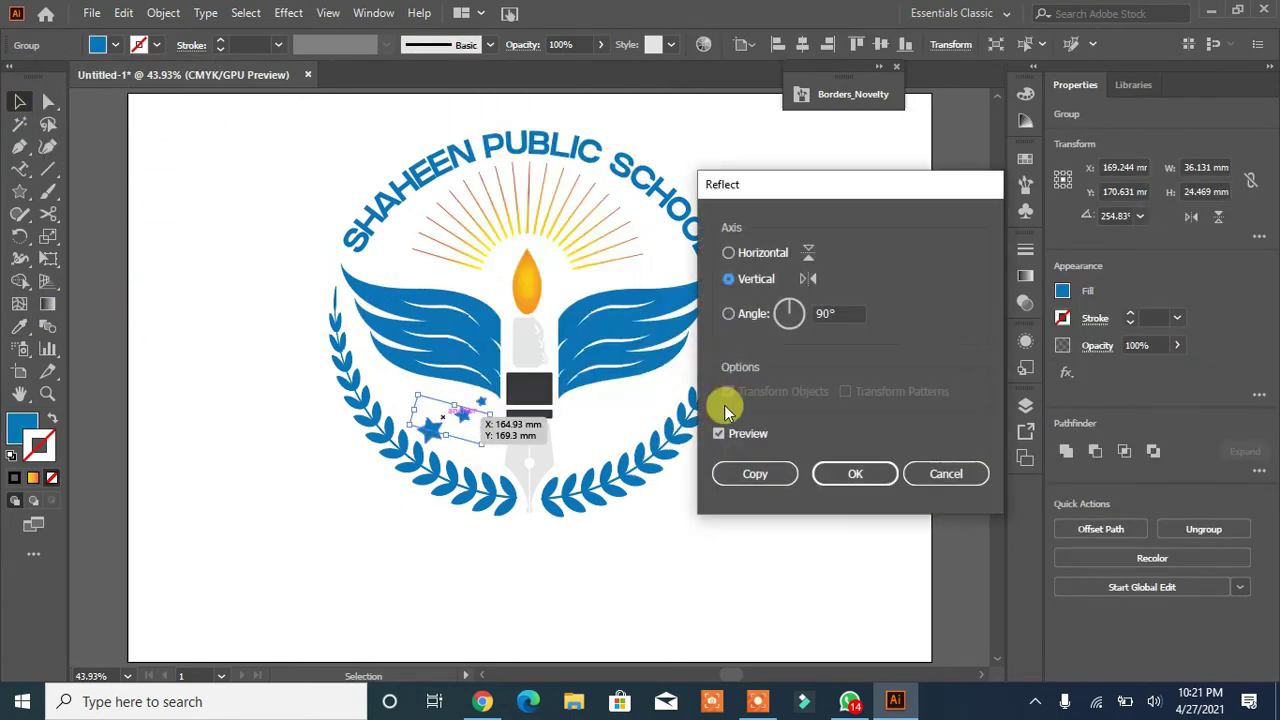
{"action": "left_click", "coordinate": [750, 471]}
Move the reflected star group horizontally to the opposite side of the pen, between the right wing and leaf branch
{"action": "key", "text": "Right"}
{"action": "key", "text": "Right"}
{"action": "key", "text": "Right"}
{"action": "key", "text": "Right"}
{"action": "key", "text": "Right"}
{"action": "key", "text": "Right"}
{"action": "key", "text": "Right"}
{"action": "key", "text": "Right"}
{"action": "key", "text": "Right"}
{"action": "key", "text": "Right"}
{"action": "key", "text": "Right"}
{"action": "key", "text": "Right"}
{"action": "key", "text": "Right"}
{"action": "key", "text": "Right"}
{"action": "key", "text": "Right"}
{"action": "key", "text": "Right"}
{"action": "key", "text": "Right"}
{"action": "key", "text": "Right"}
{"action": "key", "text": "Right"}
{"action": "key", "text": "Right"}
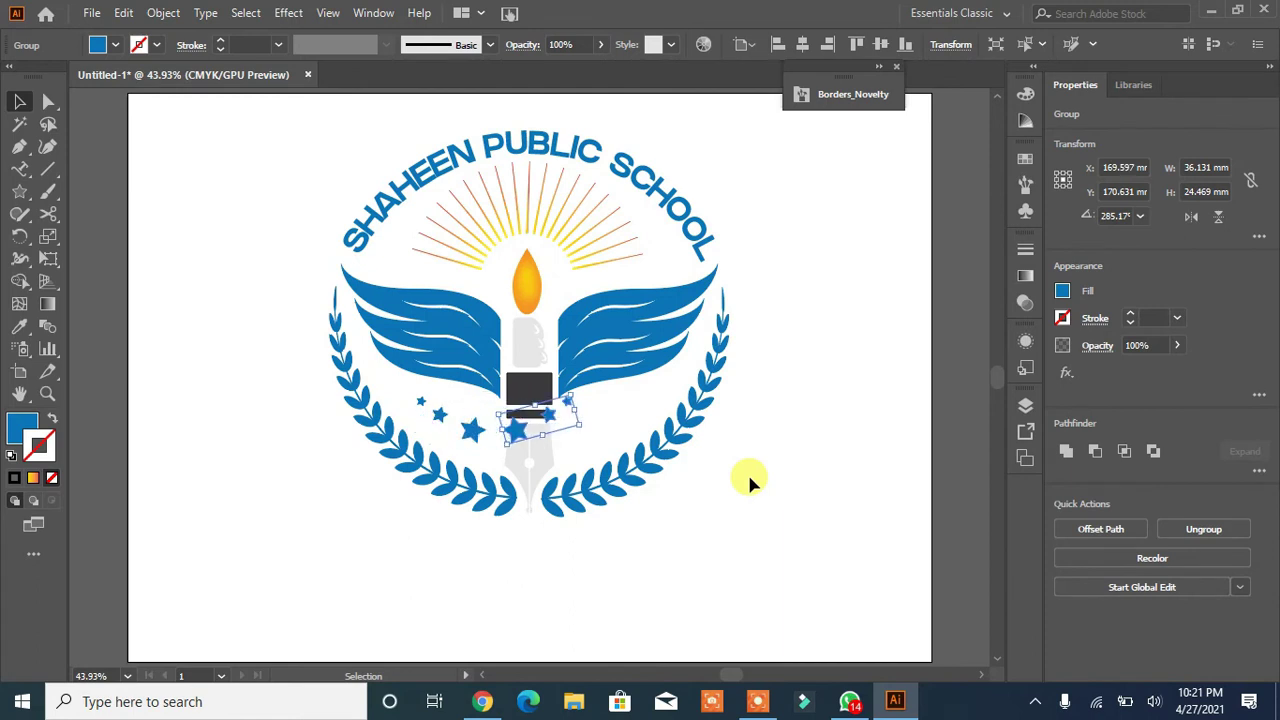
{"action": "key", "text": "Right"}
{"action": "key", "text": "Right"}
{"action": "key", "text": "Right"}
{"action": "key", "text": "Right"}
{"action": "key", "text": "Right"}
{"action": "key", "text": "Right"}
{"action": "key", "text": "Right"}
{"action": "key", "text": "Right"}
{"action": "key", "text": "Right"}
{"action": "key", "text": "Right"}
{"action": "key", "text": "Right"}
{"action": "key", "text": "Right"}
{"action": "key", "text": "Right"}
{"action": "key", "text": "Right"}
{"action": "key", "text": "Right"}
{"action": "key", "text": "Right"}
{"action": "key", "text": "Right"}
{"action": "key", "text": "Right"}
{"action": "key", "text": "Right"}
{"action": "key", "text": "Right"}
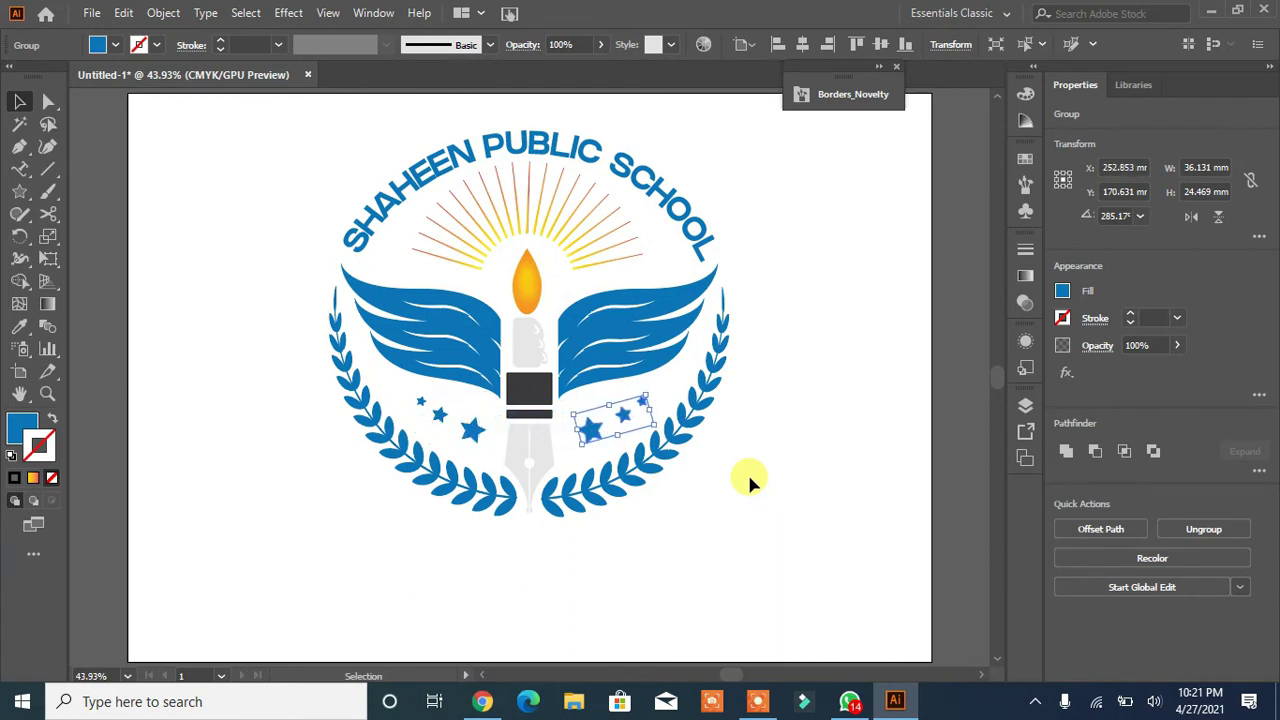
{"action": "left_click", "coordinate": [750, 476]}
Group the left and right star groups together
{"action": "left_click", "coordinate": [592, 428]}
{"action": "left_click", "coordinate": [473, 433], "text": "shift"}
{"action": "key", "text": "ctrl+g"}
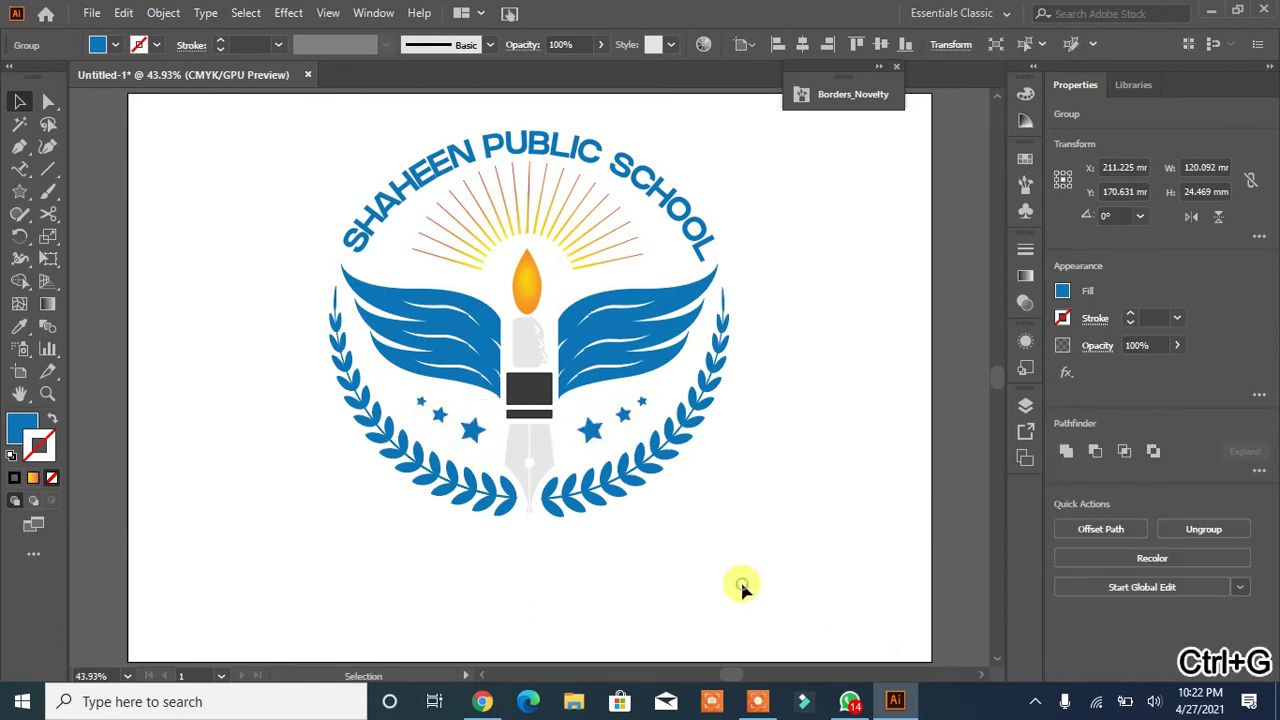
{"action": "left_click", "coordinate": [742, 588]}
Group the pen nib, dark bands, candle and flame into one object
{"action": "left_click", "coordinate": [548, 450]}
{"action": "left_click", "coordinate": [520, 449], "text": "shift"}
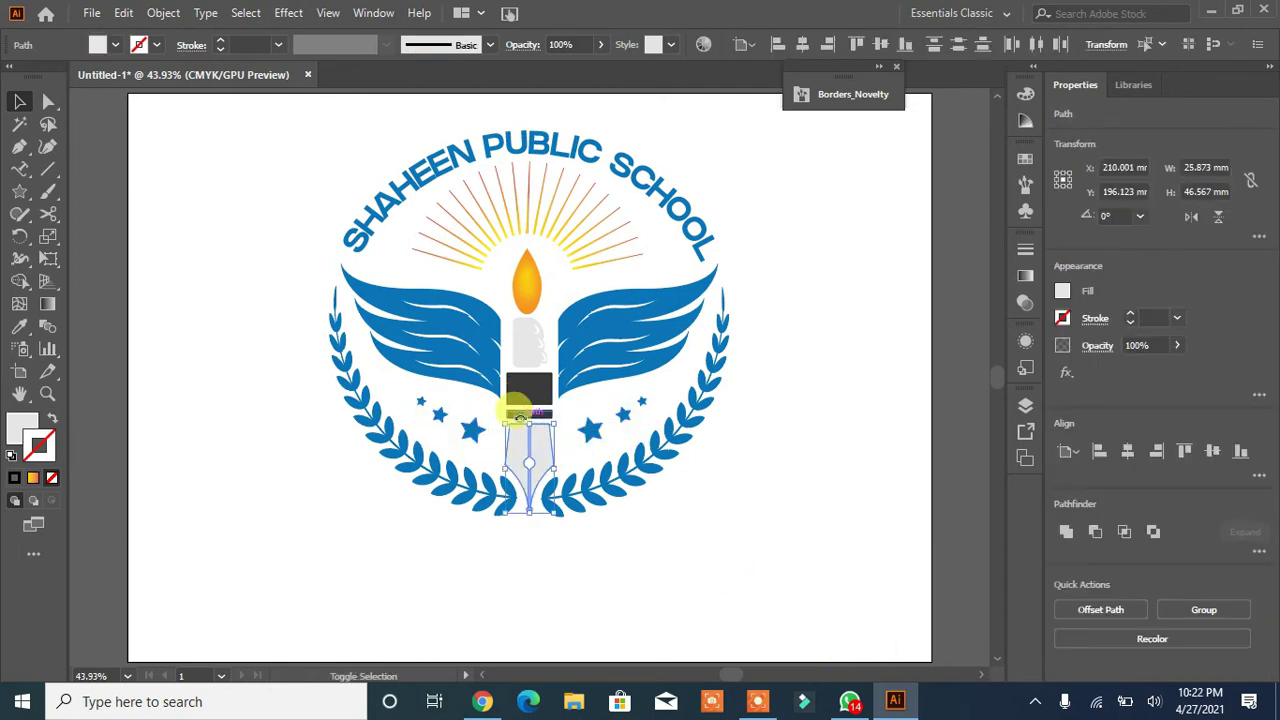
{"action": "left_click", "coordinate": [522, 393], "text": "shift"}
{"action": "left_click", "coordinate": [528, 360], "text": "shift"}
{"action": "left_click", "coordinate": [1082, 607]}
{"action": "left_click", "coordinate": [808, 590]}
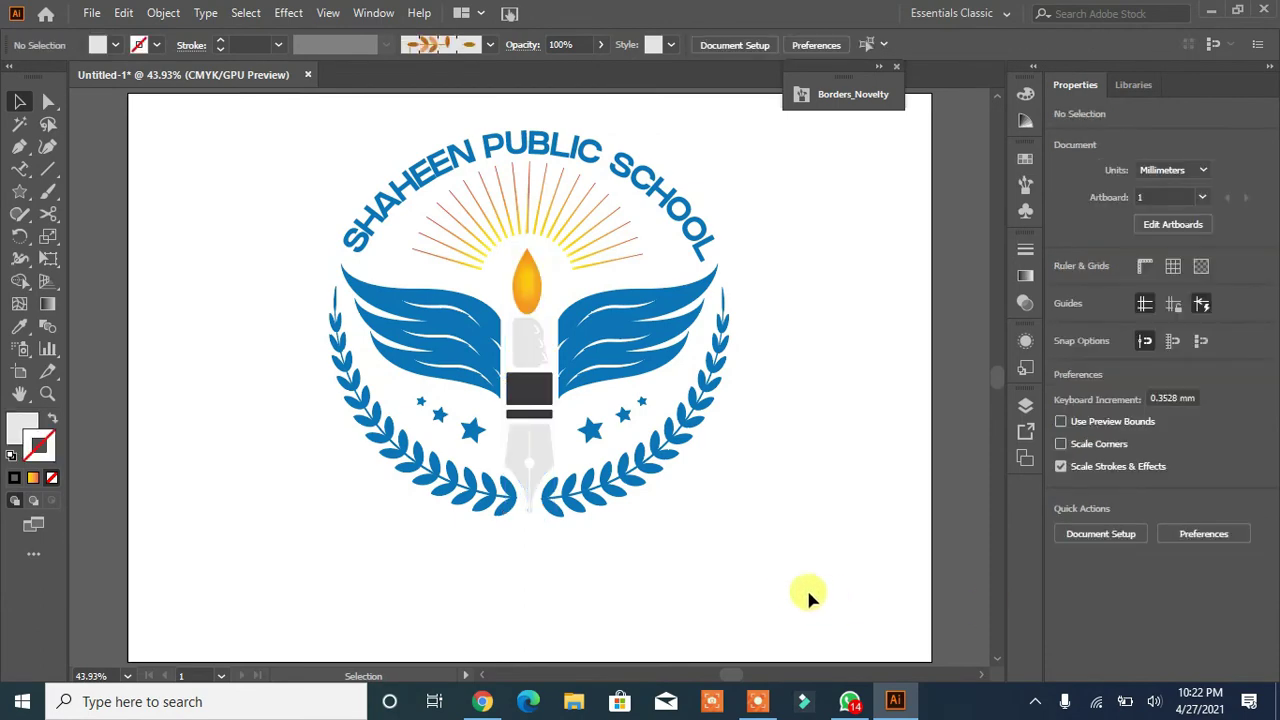
Align the combined star group with the pen and candle group on their horizontal centers
{"action": "left_click", "coordinate": [587, 431]}
{"action": "left_click", "coordinate": [523, 459], "text": "shift"}
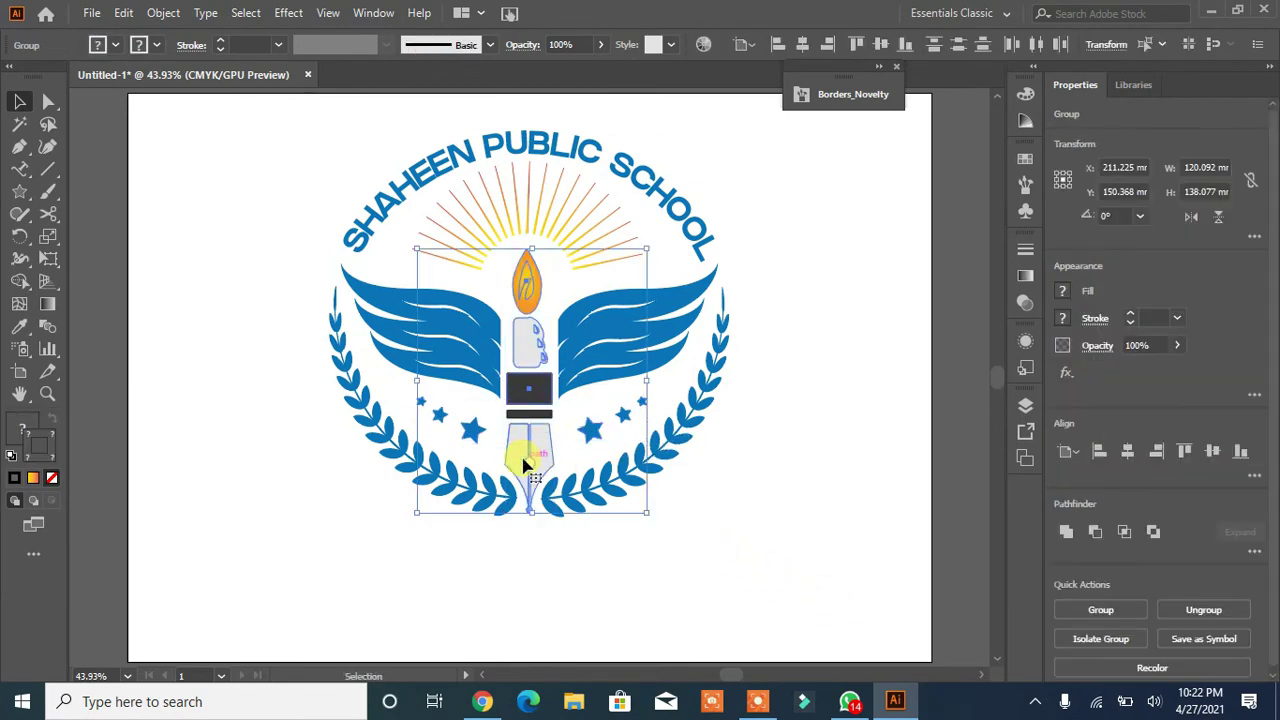
{"action": "left_click", "coordinate": [1124, 450]}
{"action": "left_click", "coordinate": [772, 560]}
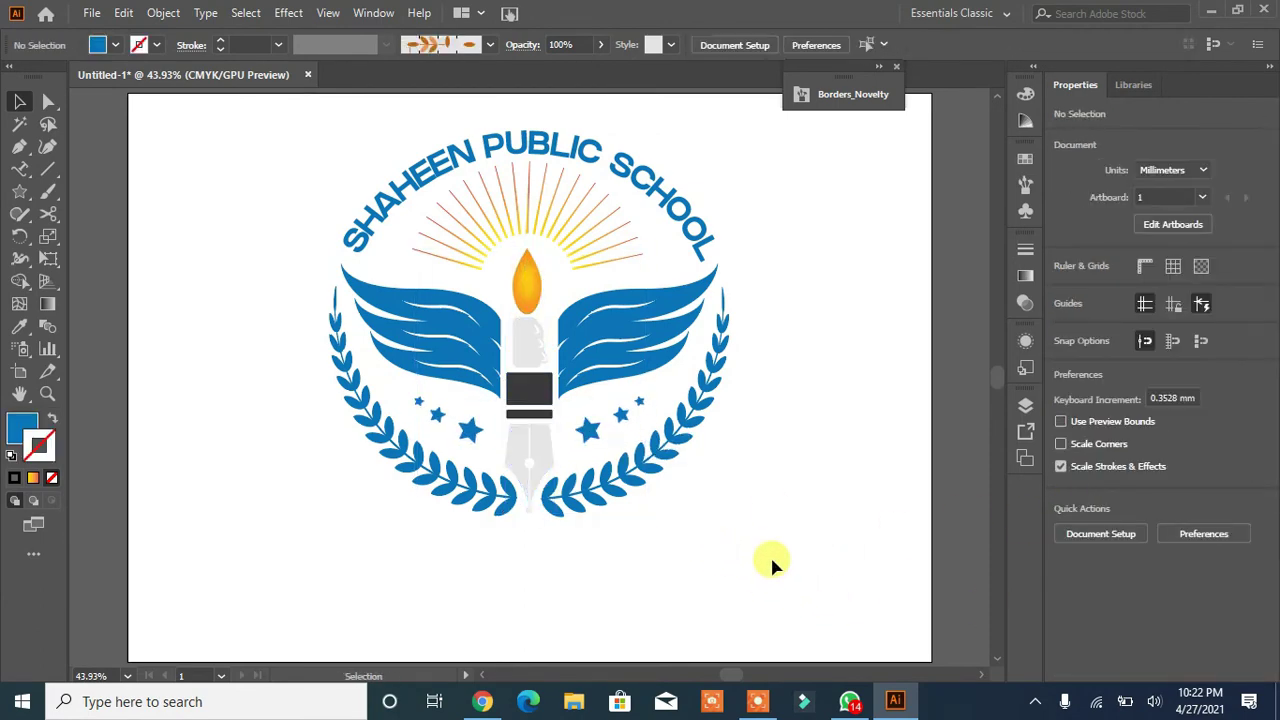
Cut the white wax-drip highlights out of the candle body with the Shape Builder tool
{"action": "left_click", "coordinate": [531, 331]}
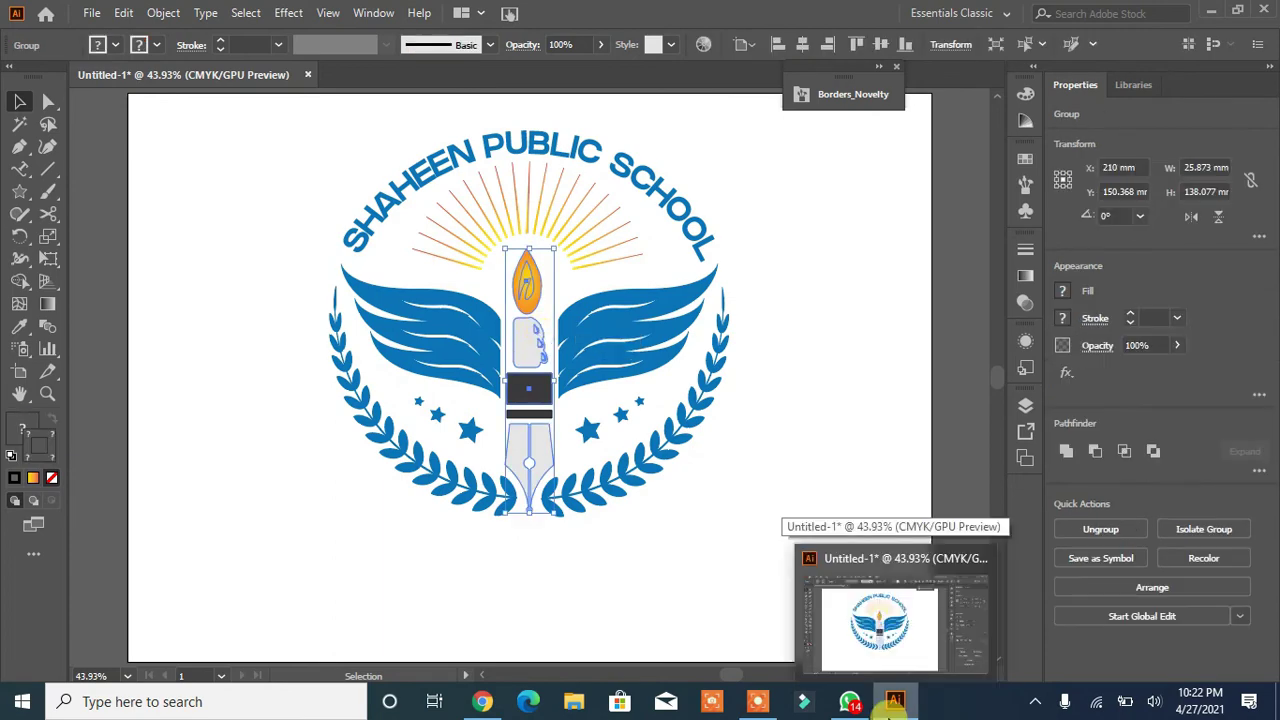
{"action": "key", "text": "ctrl+plus"}
{"action": "key", "text": "ctrl+plus"}
{"action": "key", "text": "ctrl+plus"}
{"action": "key", "text": "ctrl+plus"}
{"action": "key", "text": "ctrl+plus"}
{"action": "key", "text": "ctrl+plus"}
{"action": "key", "text": "ctrl+plus"}
{"action": "scroll", "coordinate": [597, 586], "scroll_direction": "up", "scroll_amount": 5}
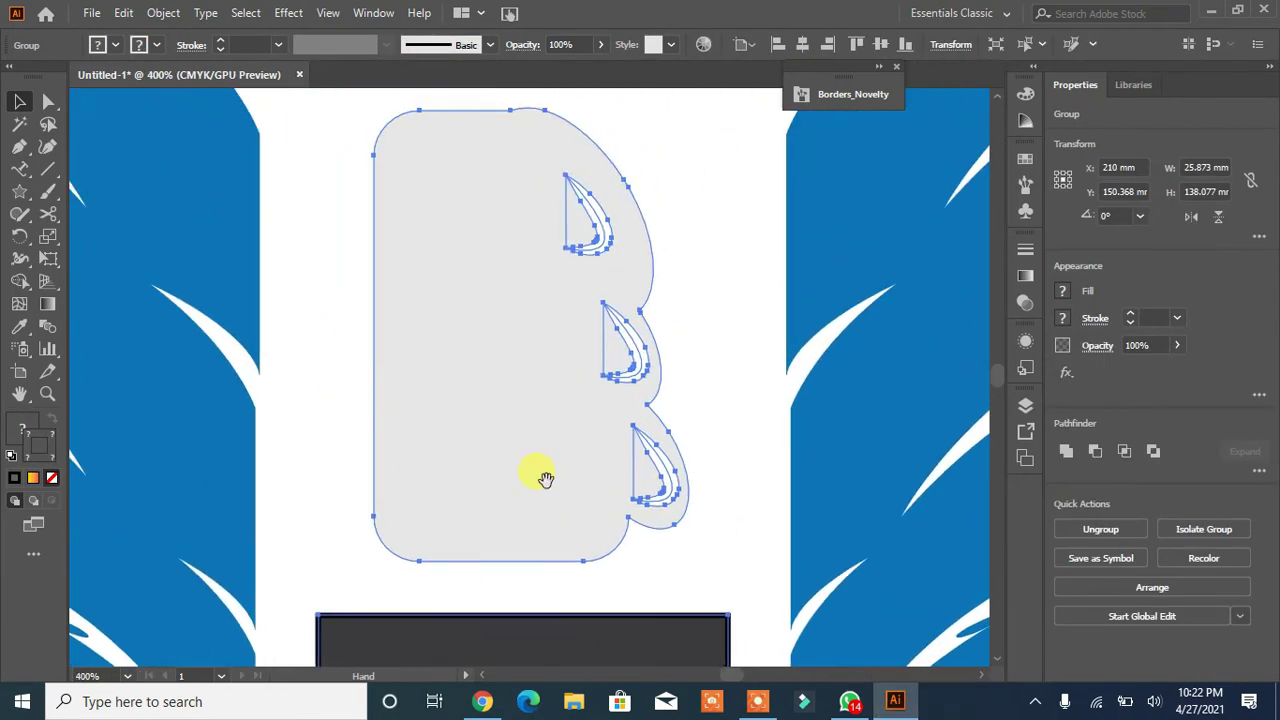
{"action": "left_click", "coordinate": [19, 281]}
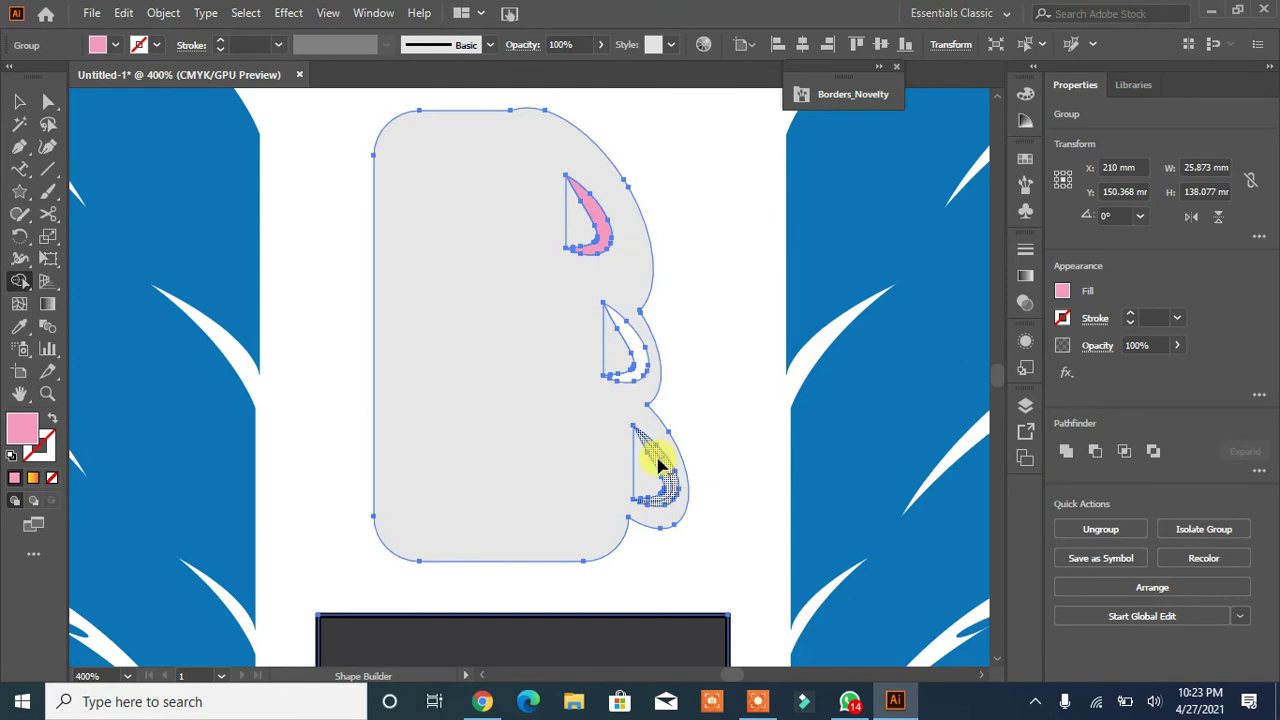
{"action": "left_click", "coordinate": [591, 218], "text": "alt"}
{"action": "key", "text": "v"}
{"action": "left_click", "coordinate": [272, 194]}
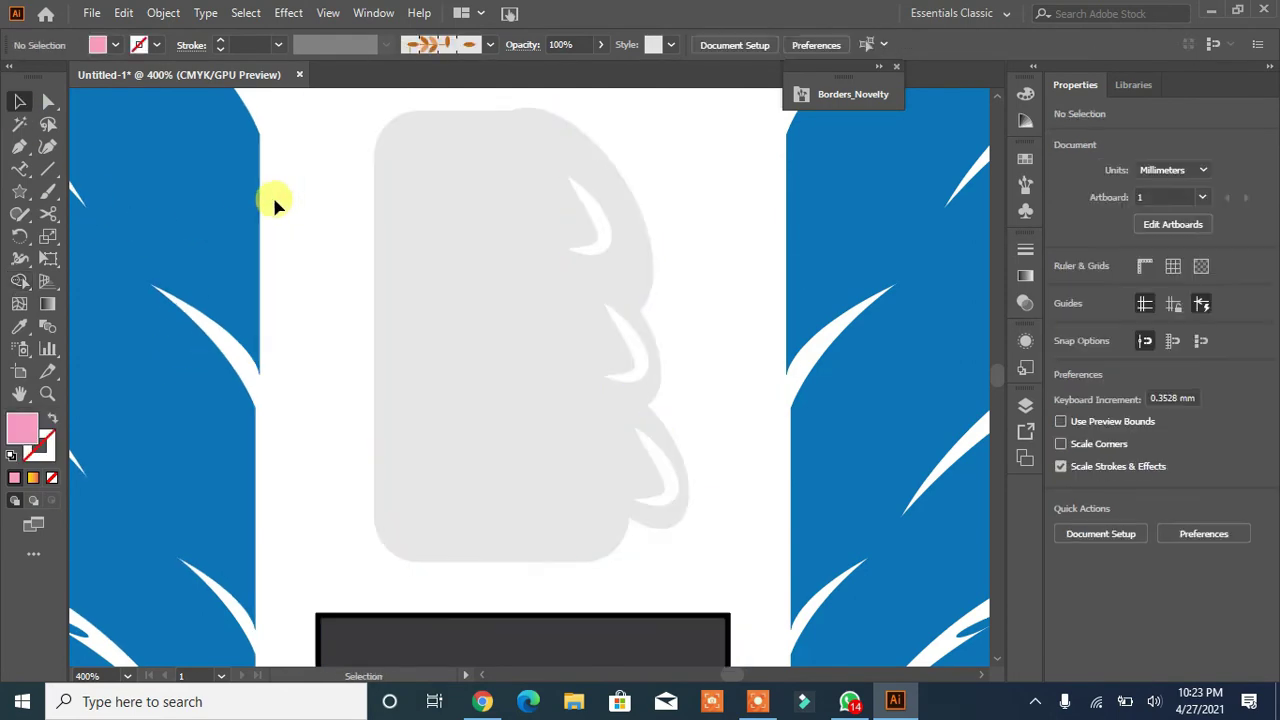
{"action": "key", "text": "ctrl+0"}
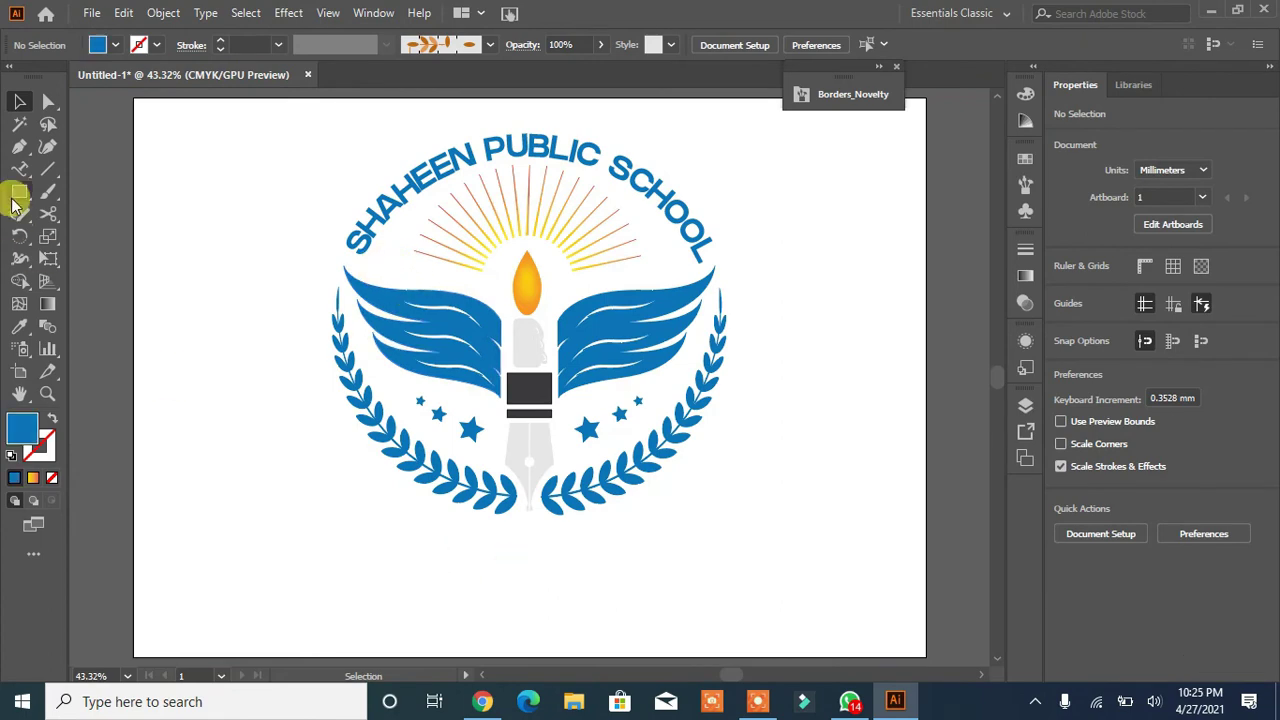
Create a blue rectangle 161.6073 mm wide and 23.291 mm high, and center it just below the pen tip
{"action": "left_click", "coordinate": [17, 195]}
{"action": "left_click", "coordinate": [416, 538]}
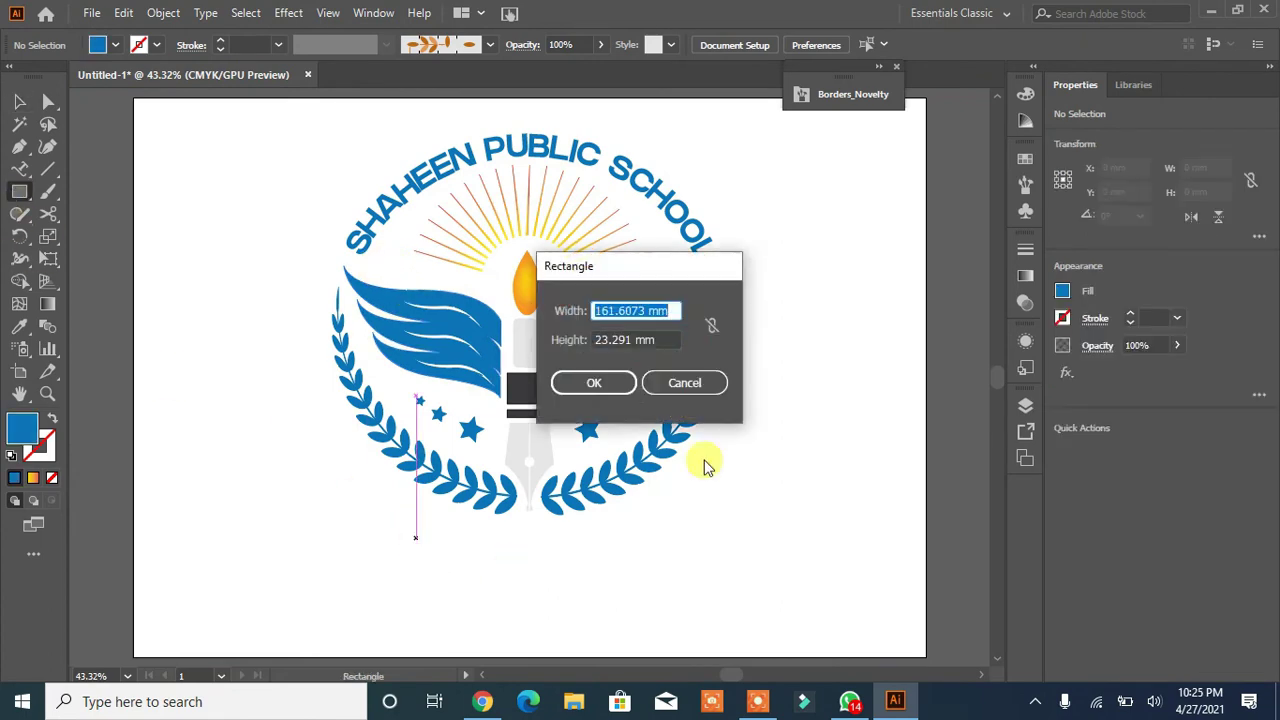
{"action": "left_click", "coordinate": [596, 383]}
{"action": "left_click_drag", "start_coordinate": [568, 561], "coordinate": [530, 545]}
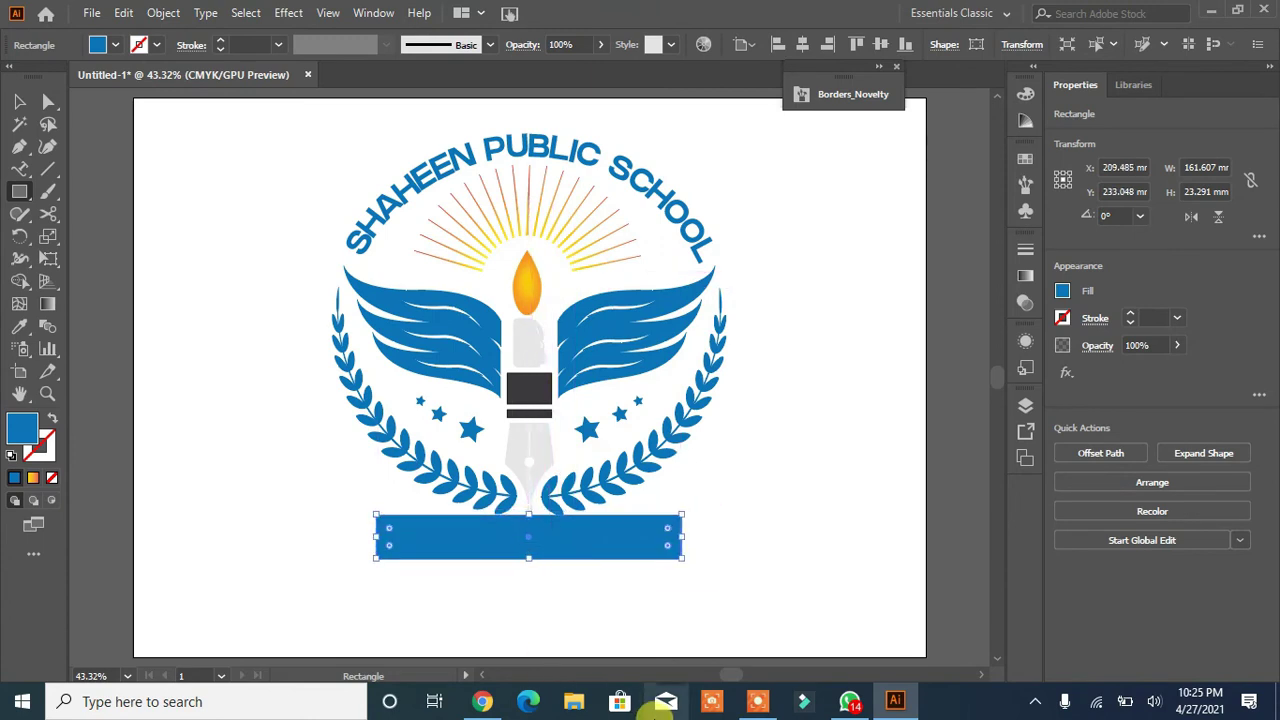
{"action": "key", "text": "Down"}
{"action": "key", "text": "Down"}
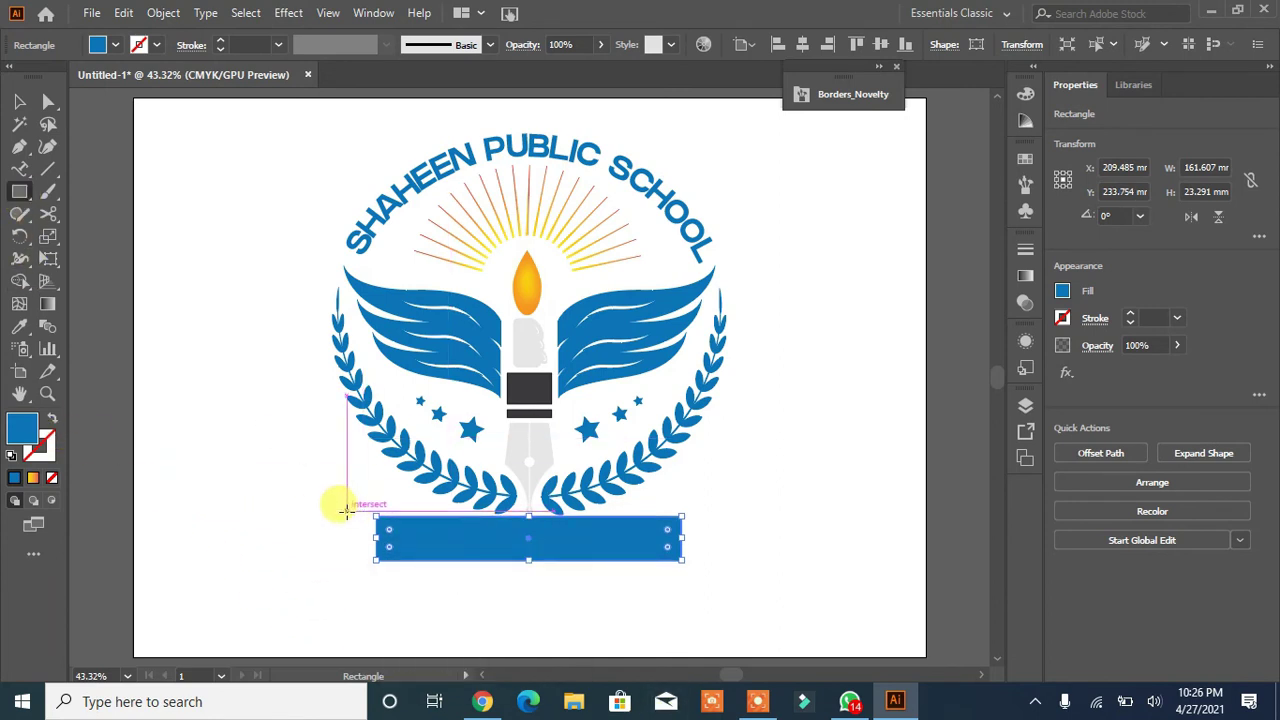
Draw a square about 24.5 mm wide centered on the banner's lower-left corner and copy it to the lower-right corner
{"action": "mouse_move", "coordinate": [345, 510]}
{"action": "left_mouse_down"}
{"action": "mouse_move", "coordinate": [380, 550]}
{"action": "mouse_move", "coordinate": [366, 563]}
{"action": "mouse_move", "coordinate": [378, 588]}
{"action": "left_mouse_up"}
{"action": "left_click_drag", "start_coordinate": [376, 561], "coordinate": [681, 566]}
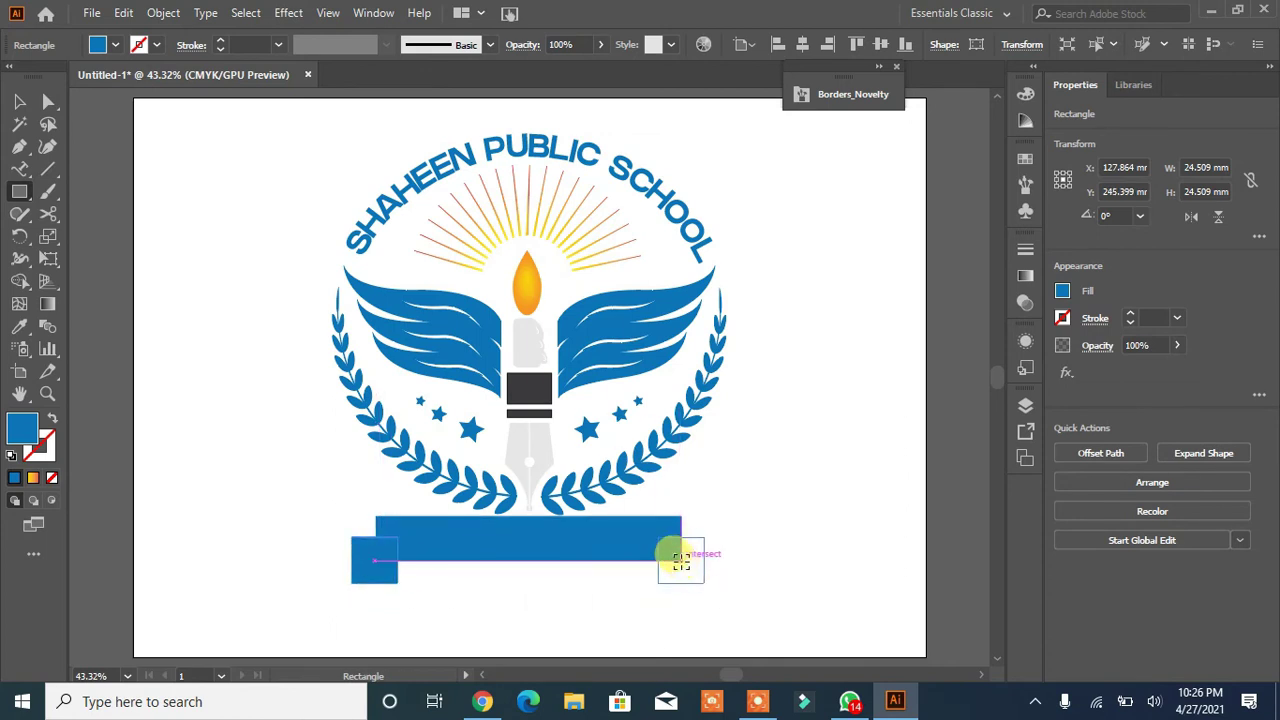
Add an anchor point at the middle of the outer edge of each square beside the banner
{"action": "left_click", "coordinate": [20, 148]}
{"action": "left_click_drag", "start_coordinate": [22, 150], "coordinate": [95, 167]}
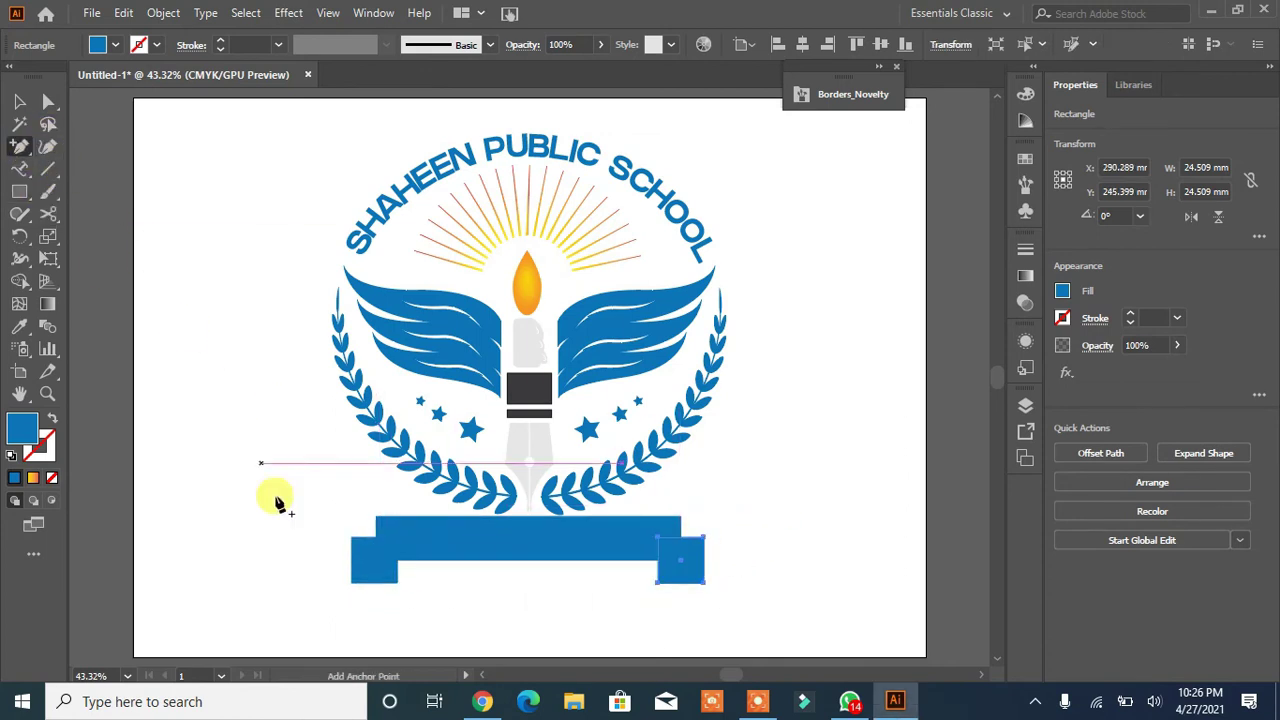
{"action": "left_click", "coordinate": [353, 560]}
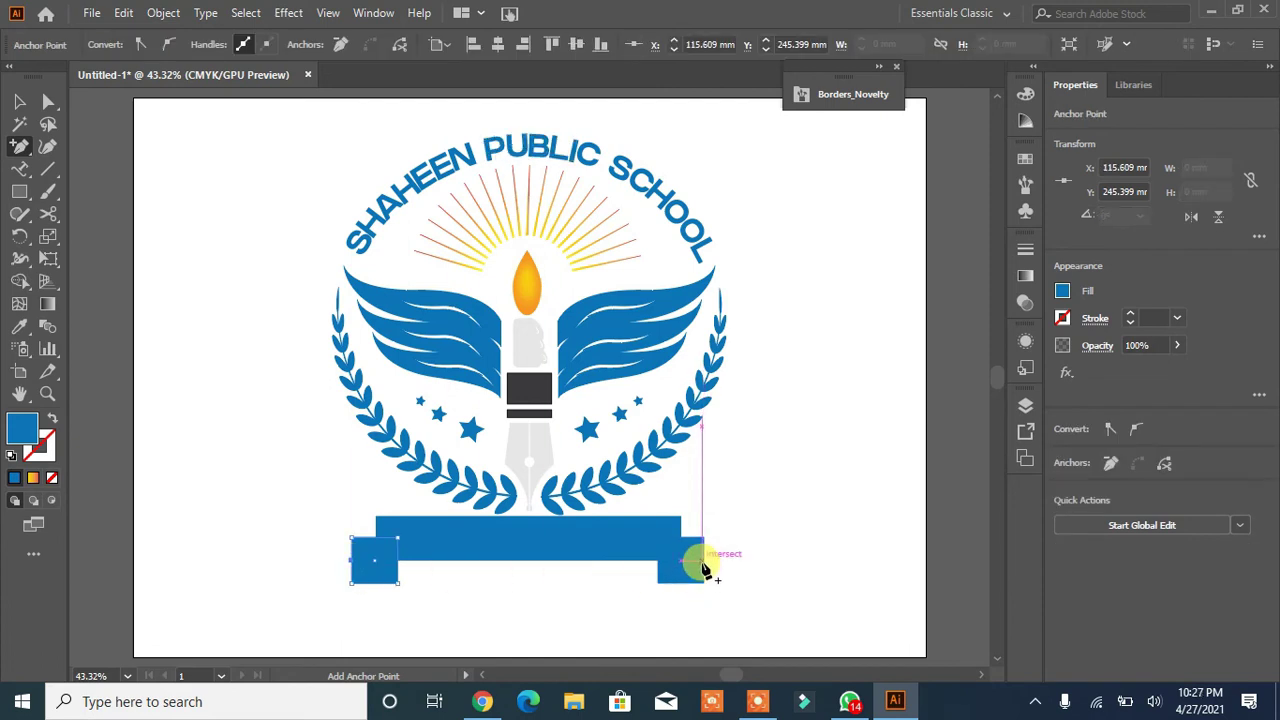
{"action": "left_click", "coordinate": [704, 568]}
Move the new outer-edge anchors inward on both squares to form notched ribbon tails
{"action": "key", "text": "a"}
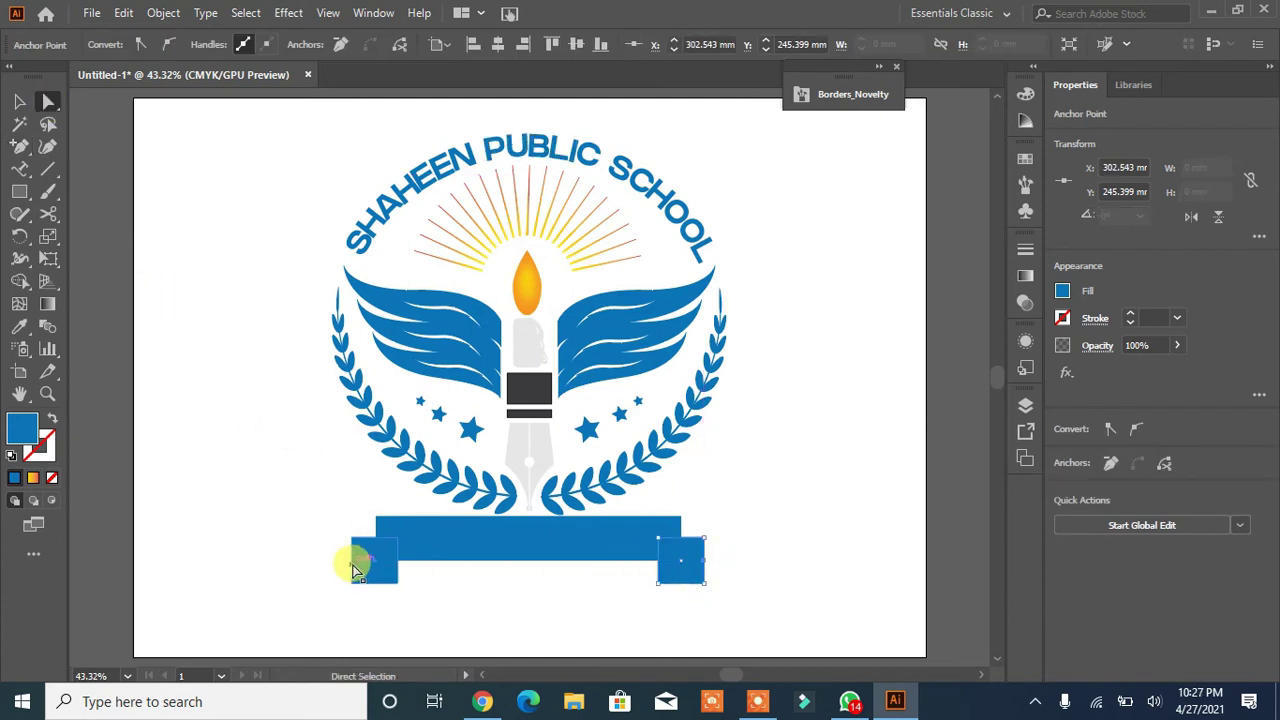
{"action": "left_click", "coordinate": [350, 568]}
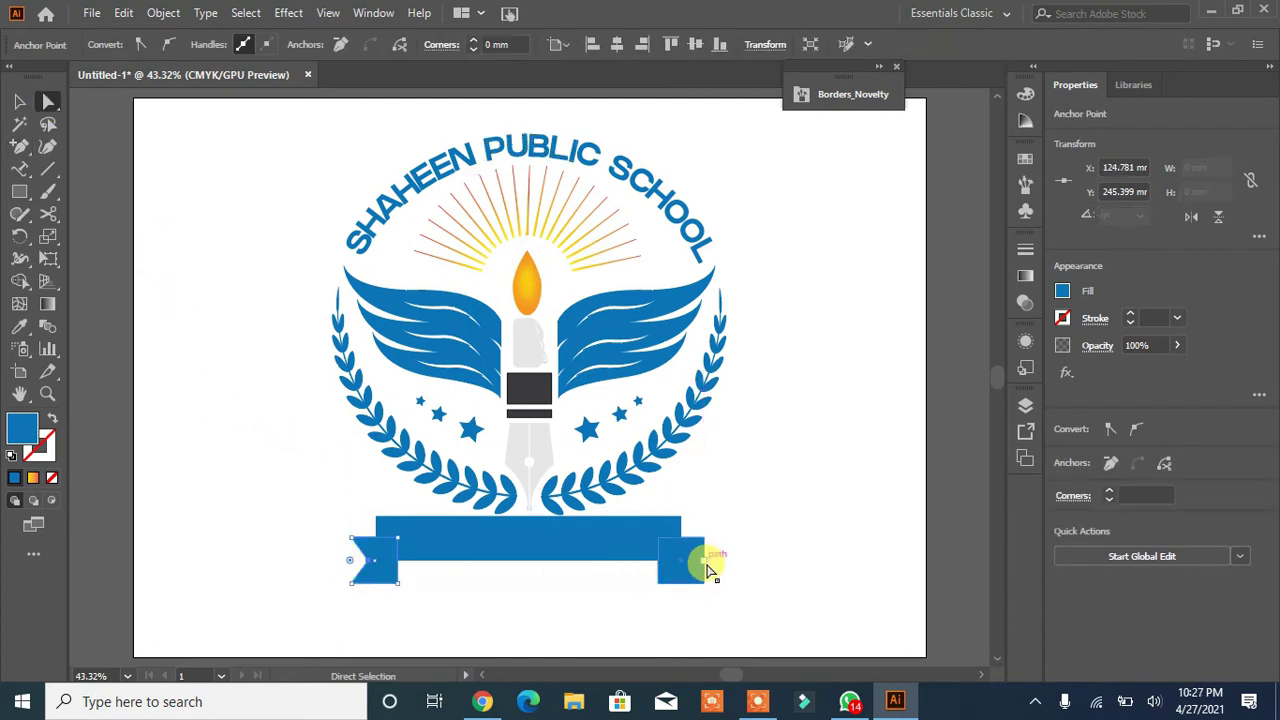
{"action": "left_click", "coordinate": [704, 562]}
{"action": "key", "text": "Left"}
{"action": "key", "text": "Left"}
{"action": "key", "text": "Left"}
{"action": "key", "text": "Left"}
{"action": "key", "text": "Left"}
{"action": "key", "text": "Left"}
{"action": "key", "text": "Left"}
{"action": "key", "text": "Left"}
{"action": "key", "text": "Left"}
{"action": "key", "text": "Left"}
{"action": "key", "text": "Left"}
{"action": "key", "text": "Left"}
{"action": "key", "text": "Left"}
{"action": "key", "text": "Left"}
{"action": "key", "text": "Left"}
{"action": "key", "text": "Left"}
{"action": "key", "text": "Left"}
{"action": "key", "text": "Left"}
{"action": "key", "text": "Left"}
{"action": "key", "text": "Left"}
{"action": "left_click", "coordinate": [790, 585]}
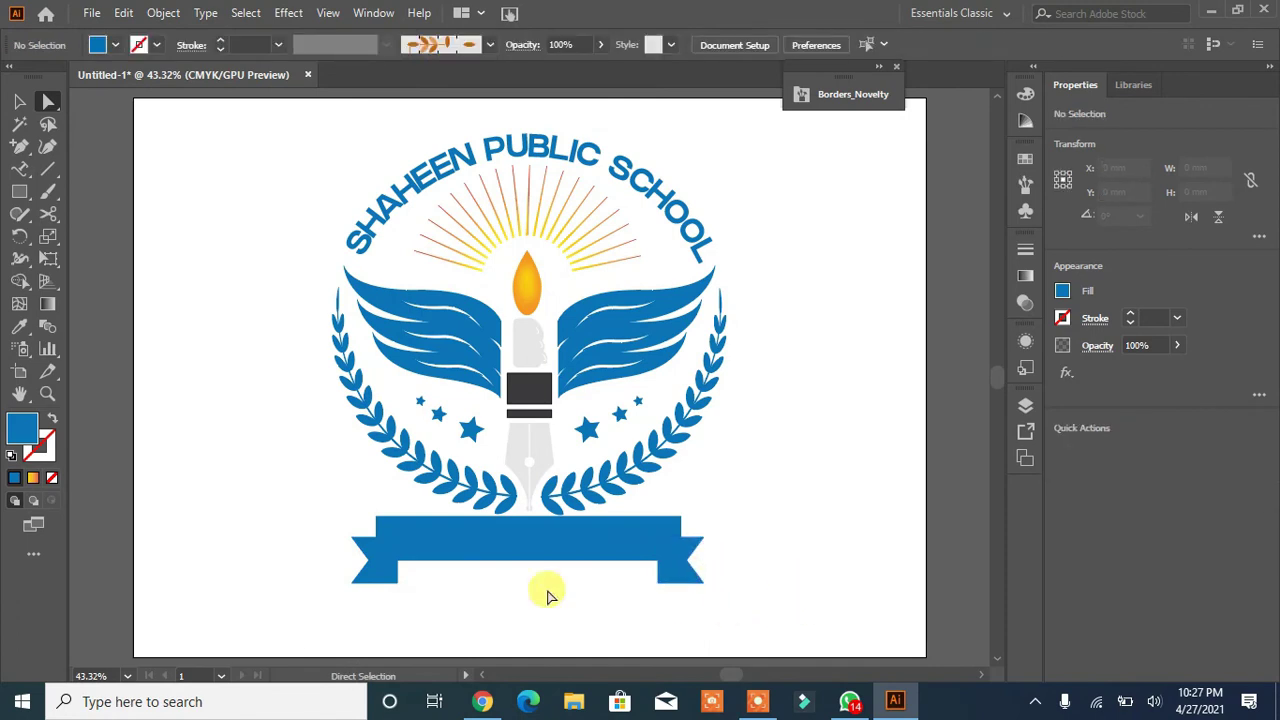
Draw a triangular fold where the left ribbon tail meets the banner and fill it with the pen band's dark gray
{"action": "left_click_drag", "start_coordinate": [17, 146], "coordinate": [62, 141]}
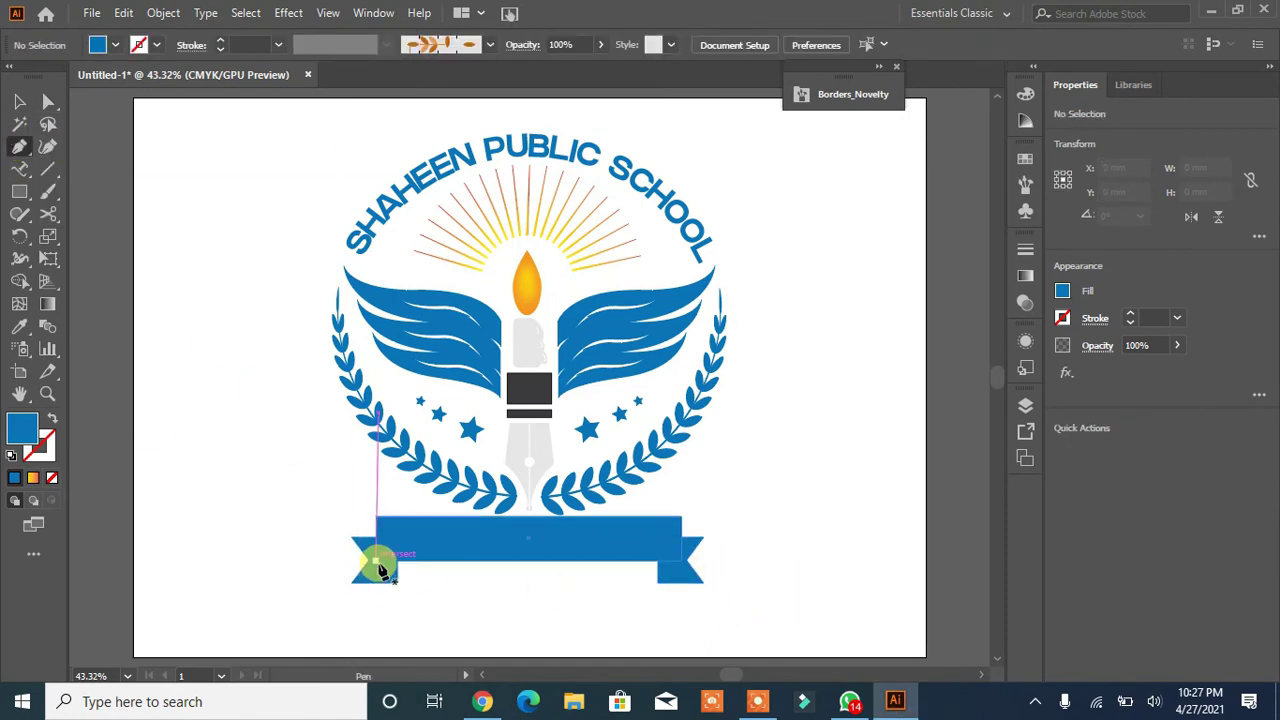
{"action": "left_click", "coordinate": [375, 578]}
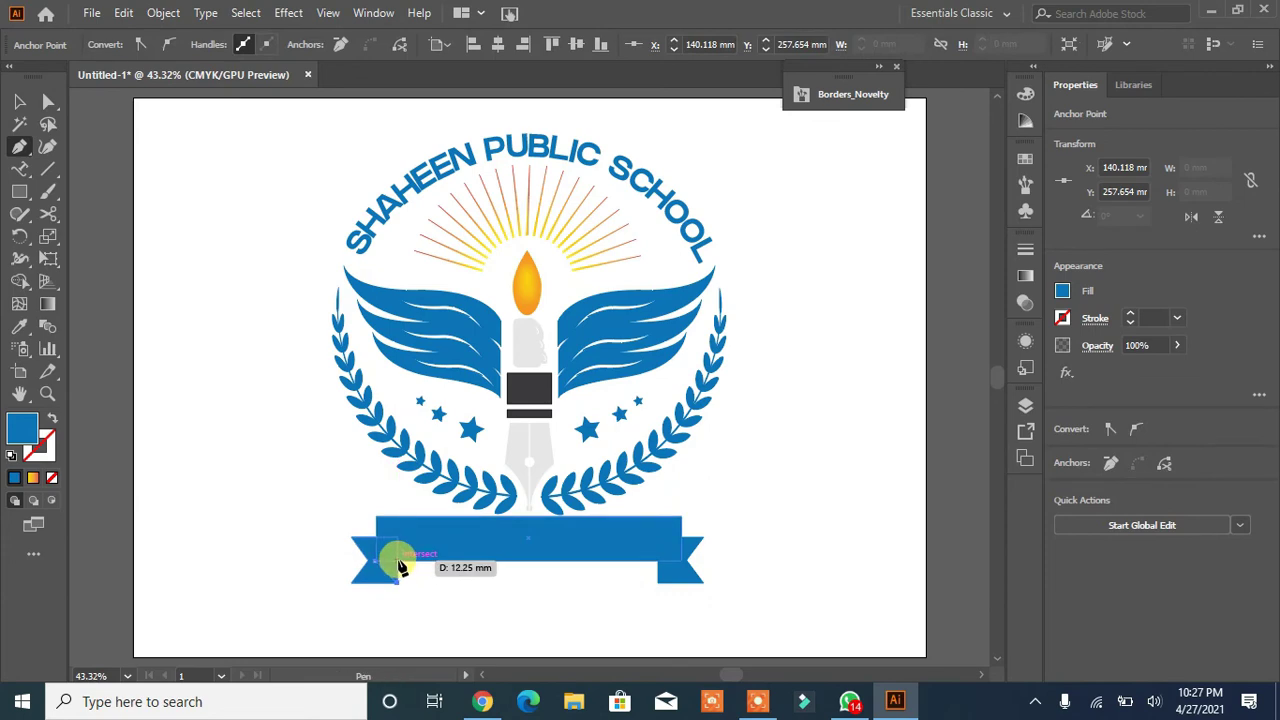
{"action": "left_click", "coordinate": [398, 560]}
{"action": "left_click", "coordinate": [375, 560]}
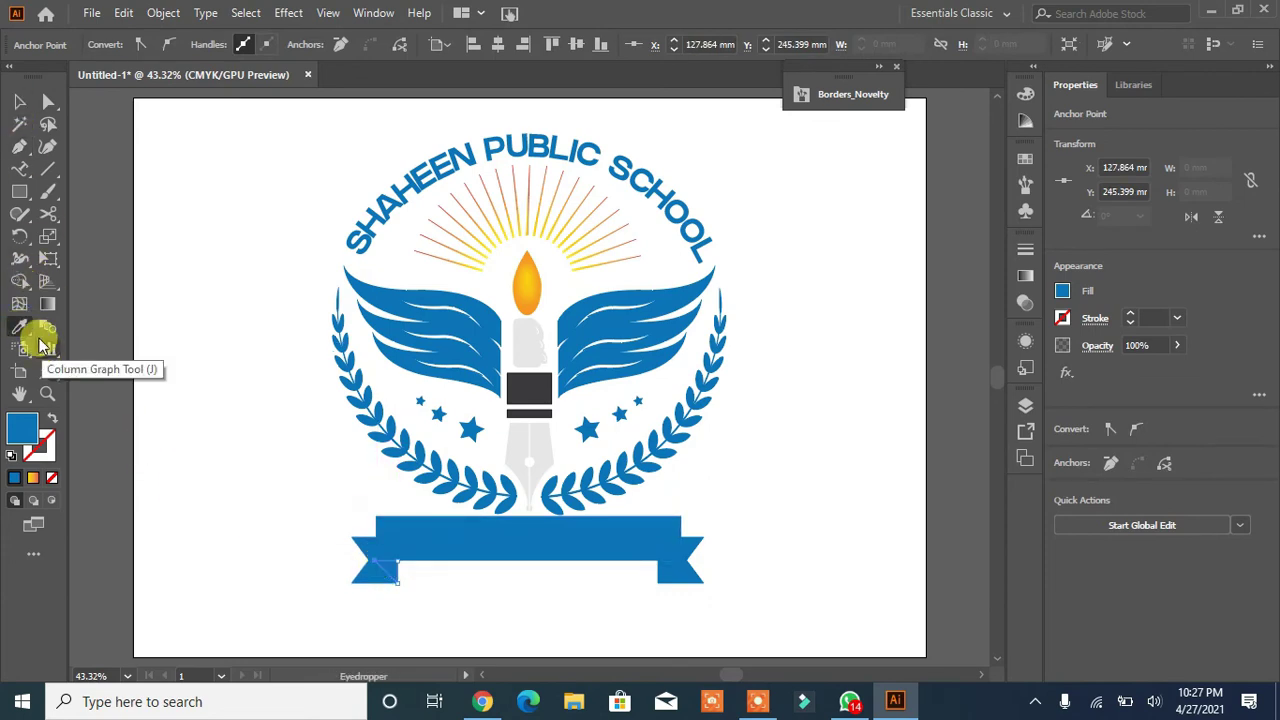
{"action": "left_click", "coordinate": [19, 326]}
{"action": "left_click", "coordinate": [529, 390]}
{"action": "left_click", "coordinate": [19, 101]}
{"action": "left_click", "coordinate": [195, 340]}
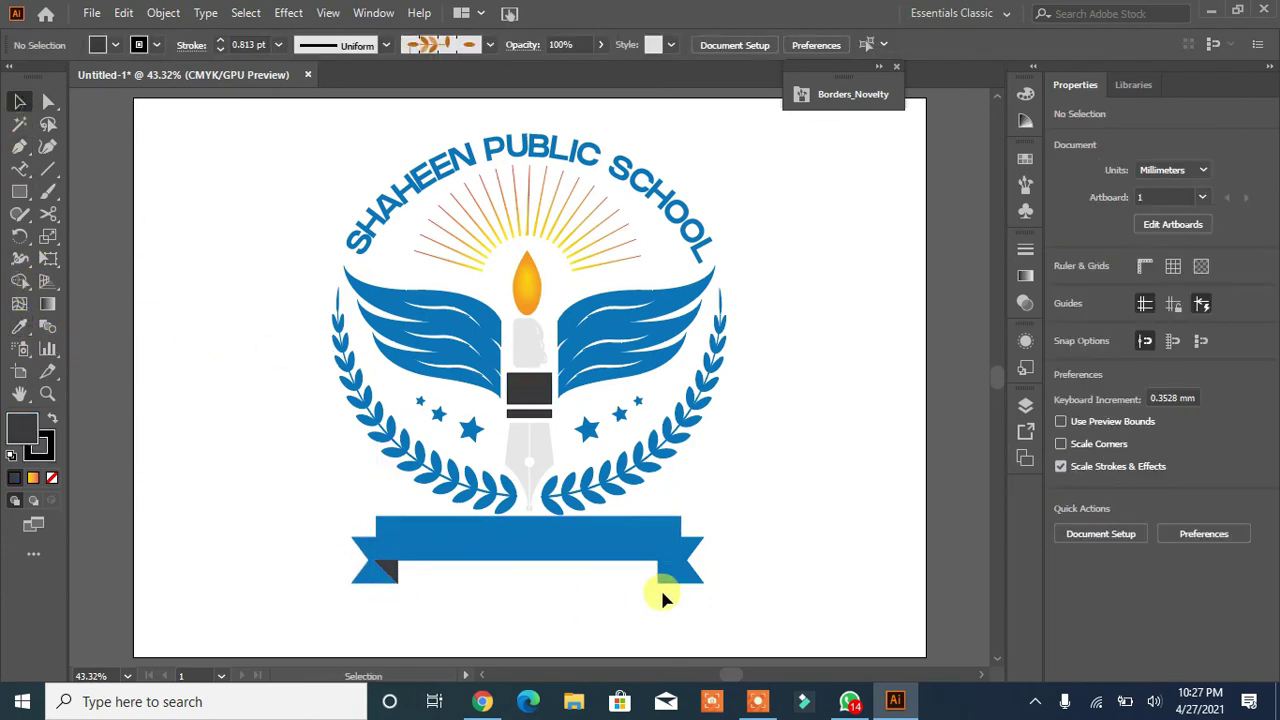
Draw a matching dark gray triangular fold where the right ribbon tail meets the banner
{"action": "left_click", "coordinate": [19, 146]}
{"action": "left_click", "coordinate": [660, 569]}
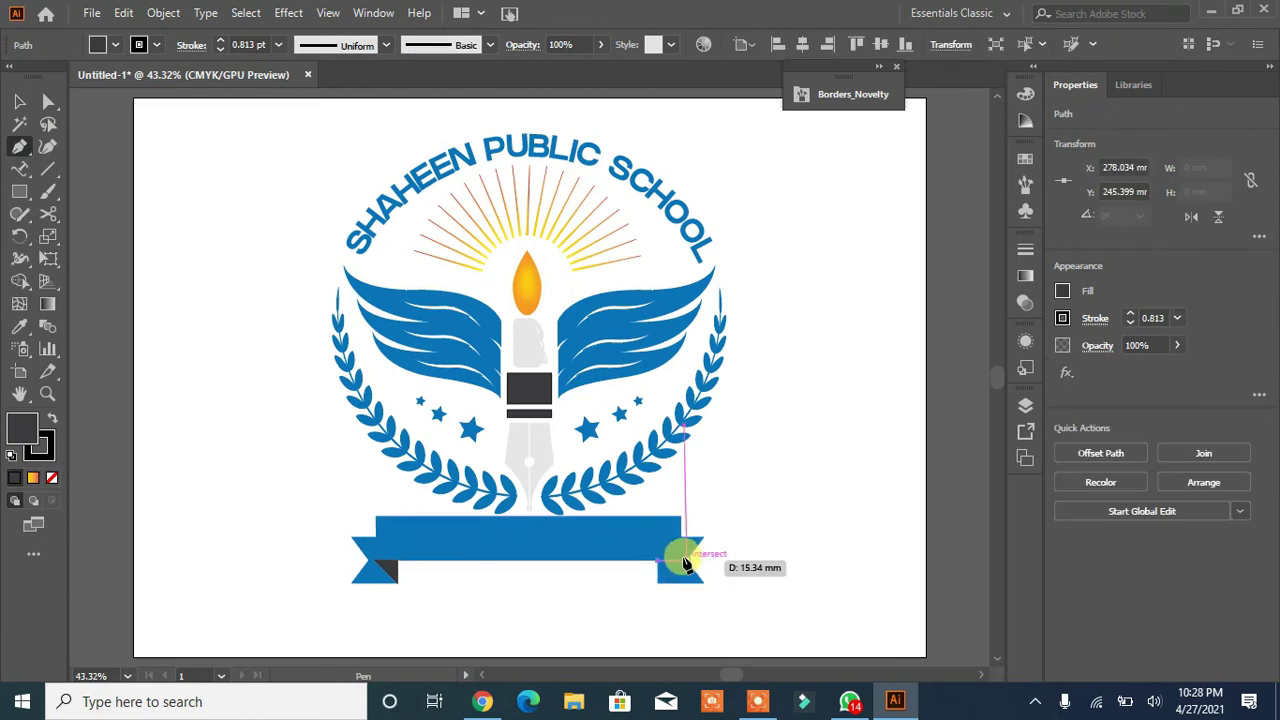
{"action": "left_click", "coordinate": [670, 569]}
{"action": "left_click", "coordinate": [659, 583]}
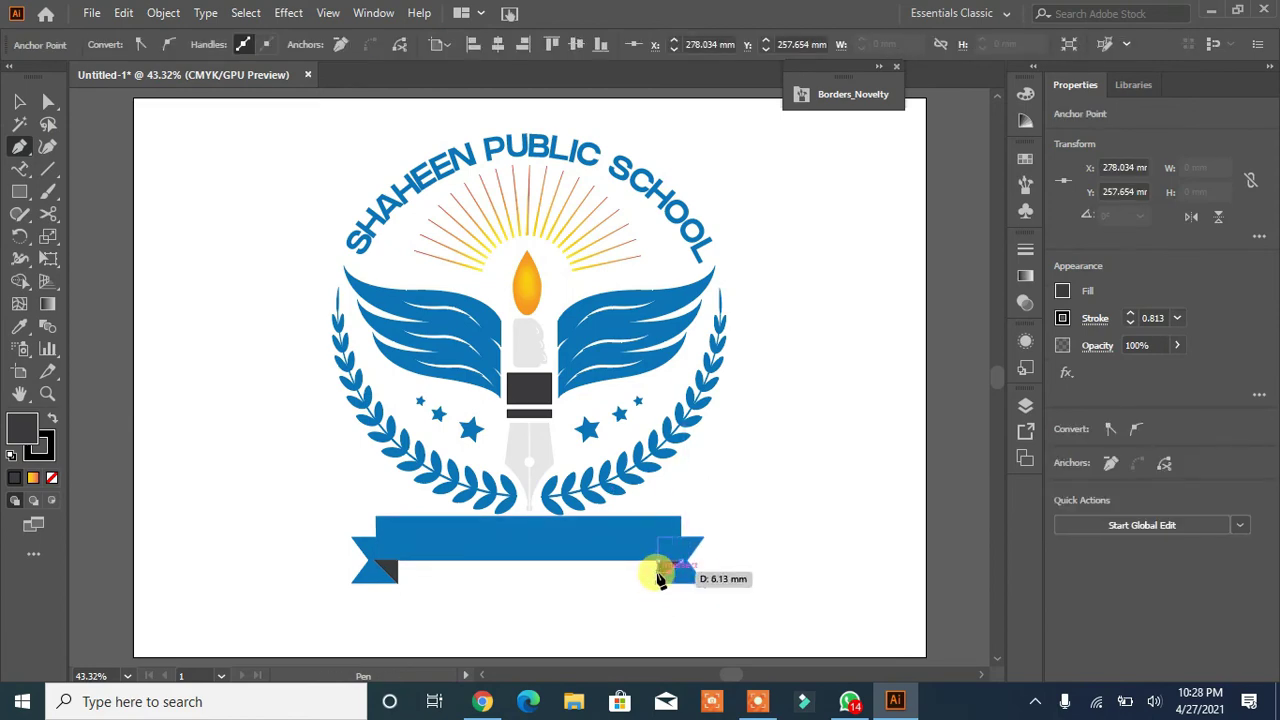
{"action": "left_click", "coordinate": [658, 561]}
{"action": "left_click", "coordinate": [19, 101]}
{"action": "left_click", "coordinate": [215, 313]}
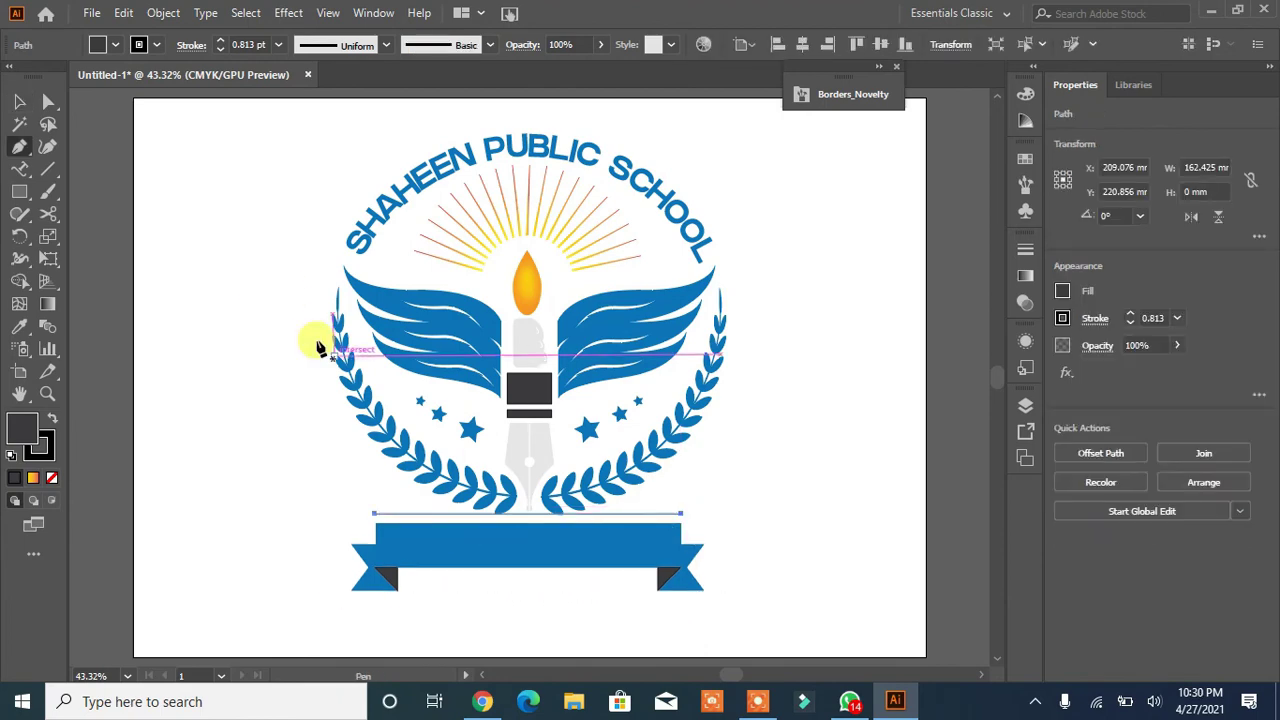
Give the line above the banner a 6 pt stroke in the left wing's blue, with no fill
{"action": "left_click", "coordinate": [220, 39]}
{"action": "left_click", "coordinate": [156, 44]}
{"action": "left_click", "coordinate": [23, 328]}
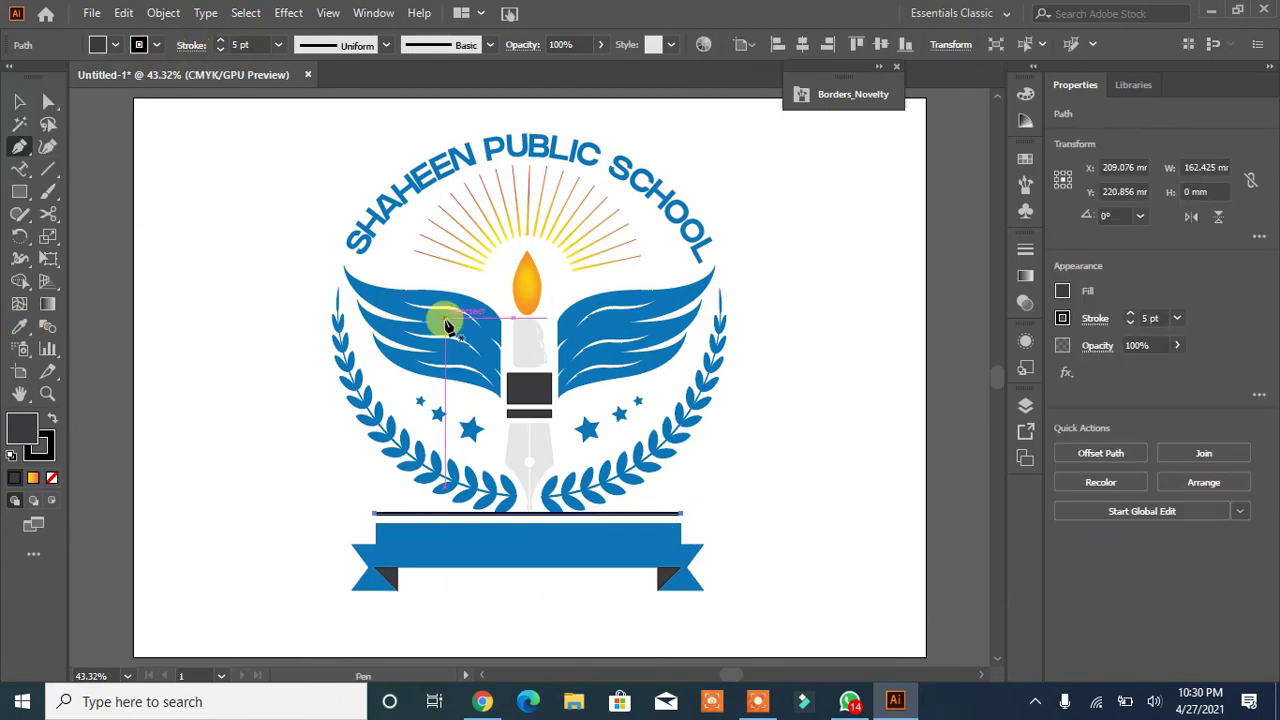
{"action": "left_click", "coordinate": [457, 322]}
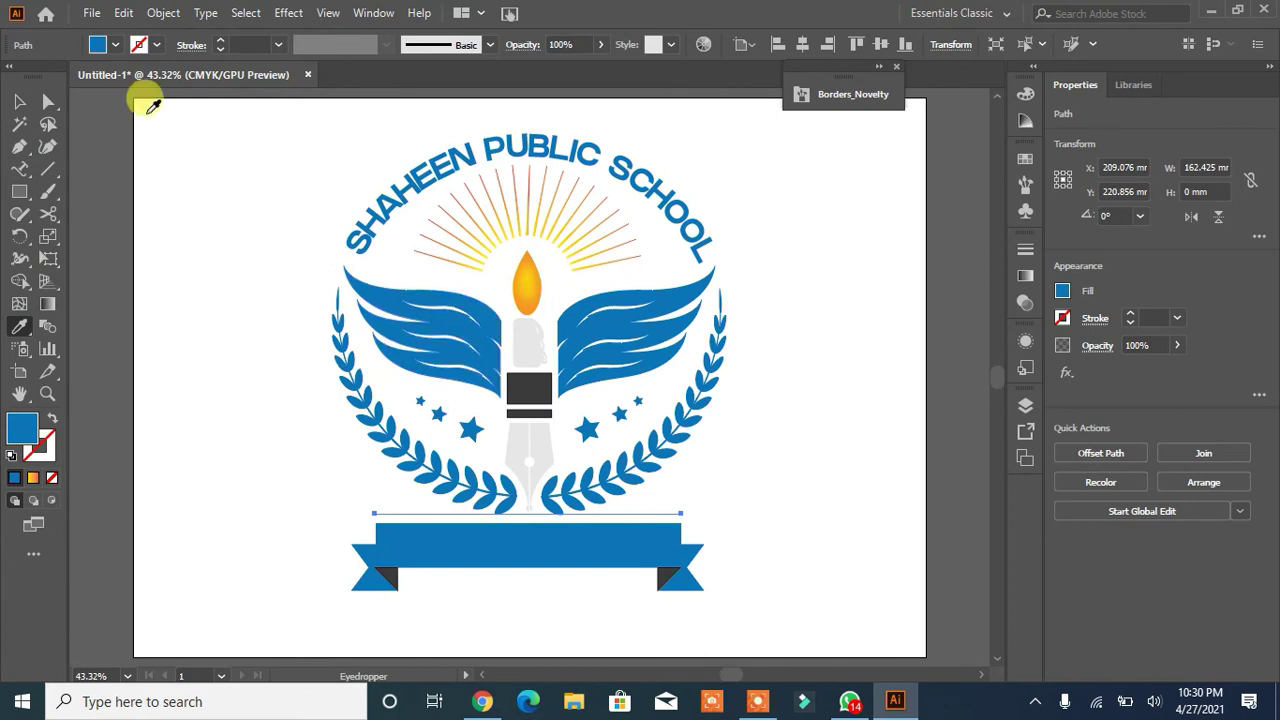
{"action": "left_click", "coordinate": [52, 418]}
{"action": "left_click", "coordinate": [220, 40]}
{"action": "left_click", "coordinate": [220, 40]}
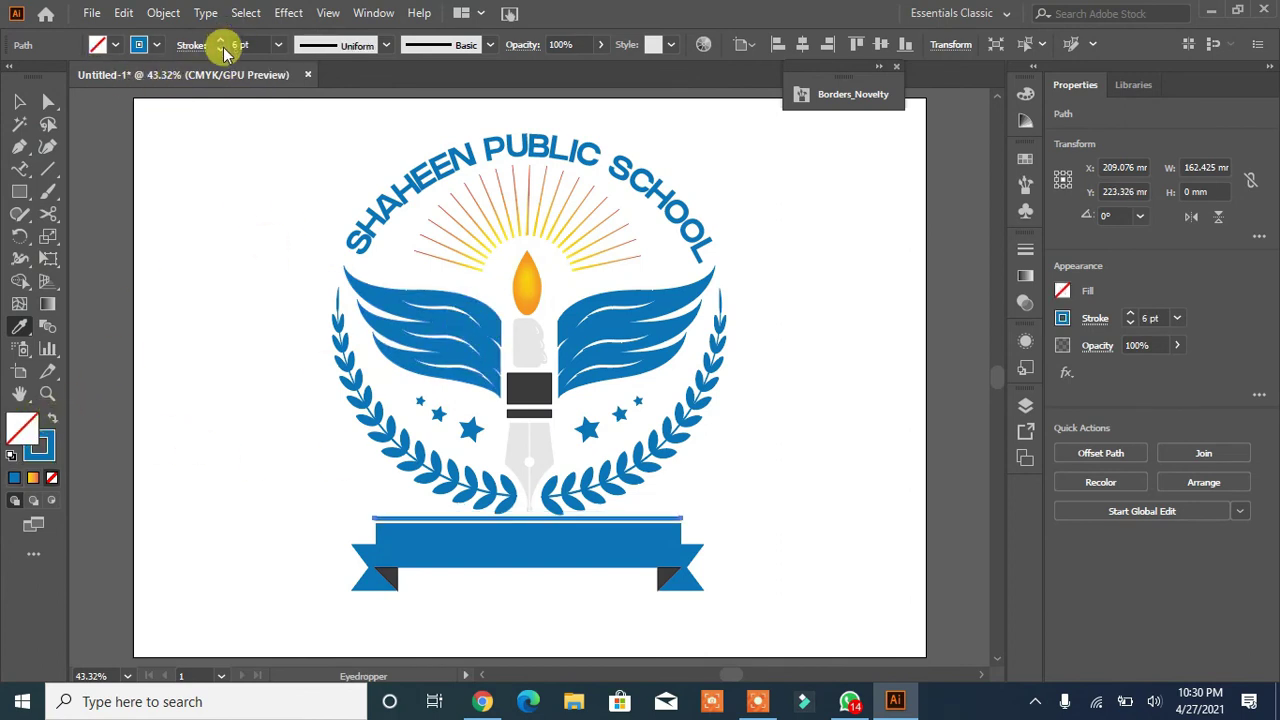
Shorten the line above the banner at both ends to match the banner's side edges
{"action": "left_click", "coordinate": [48, 101]}
{"action": "left_click_drag", "start_coordinate": [668, 504], "coordinate": [800, 602]}
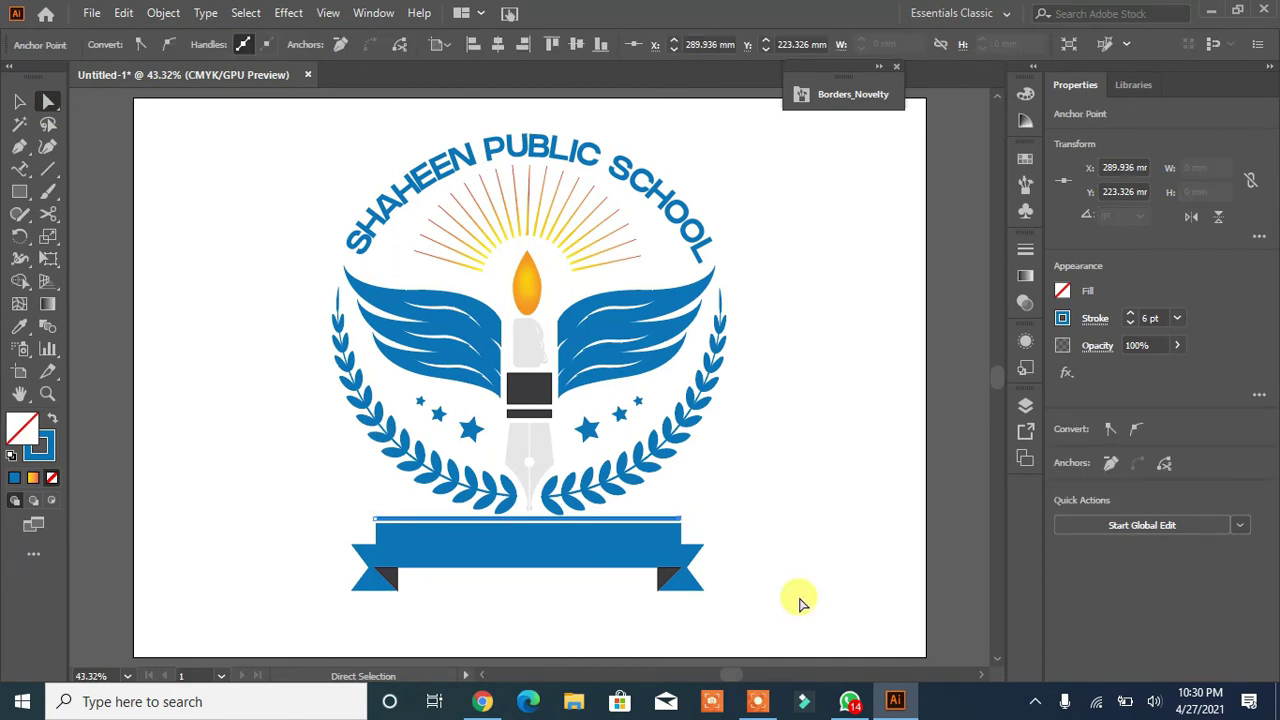
{"action": "key", "text": "Left"}
{"action": "left_click", "coordinate": [377, 518]}
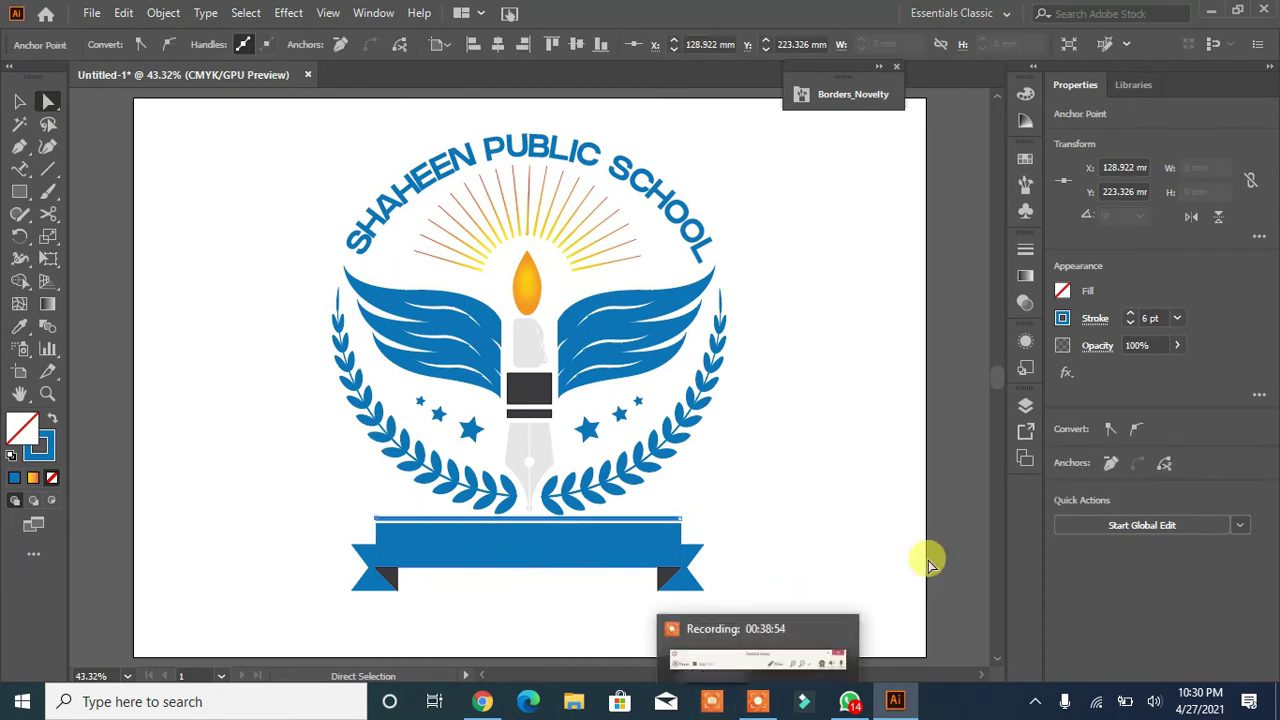
{"action": "left_click", "coordinate": [820, 466]}
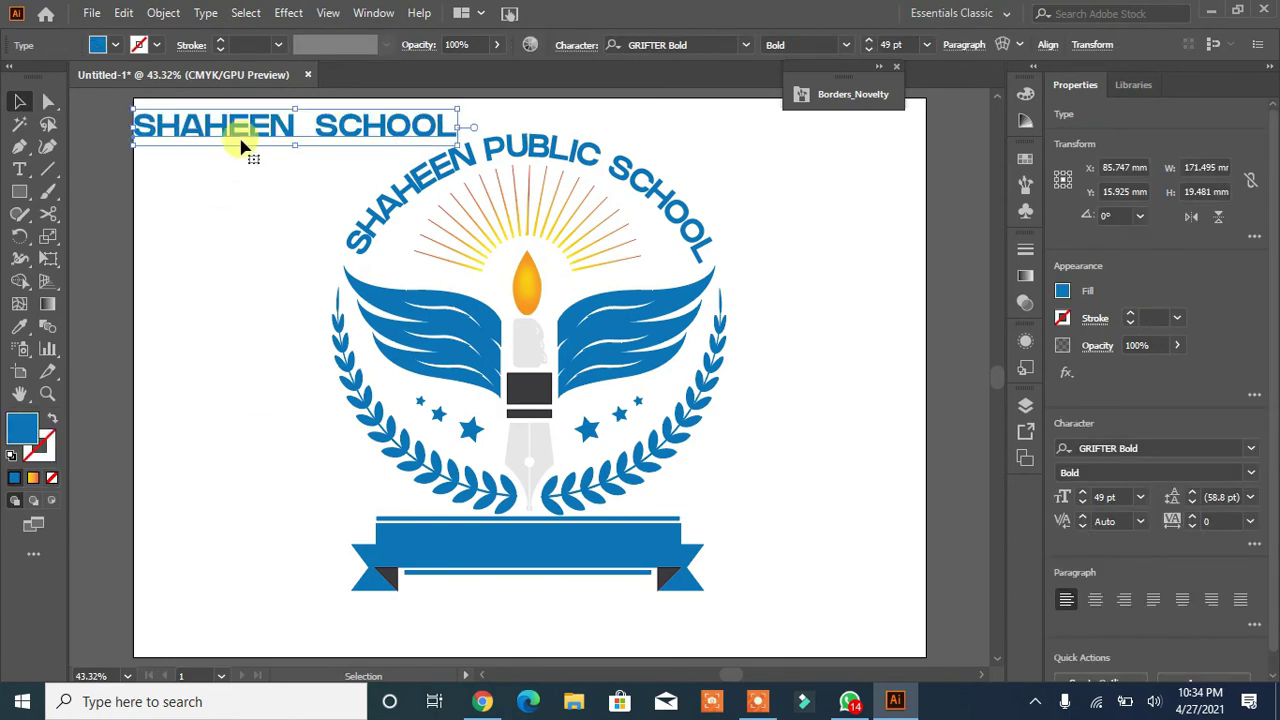
Place the SHAHEEN SCHOOL text on the blue banner, fill it white and set its font size to 44 pt
{"action": "left_click_drag", "start_coordinate": [243, 149], "coordinate": [500, 551]}
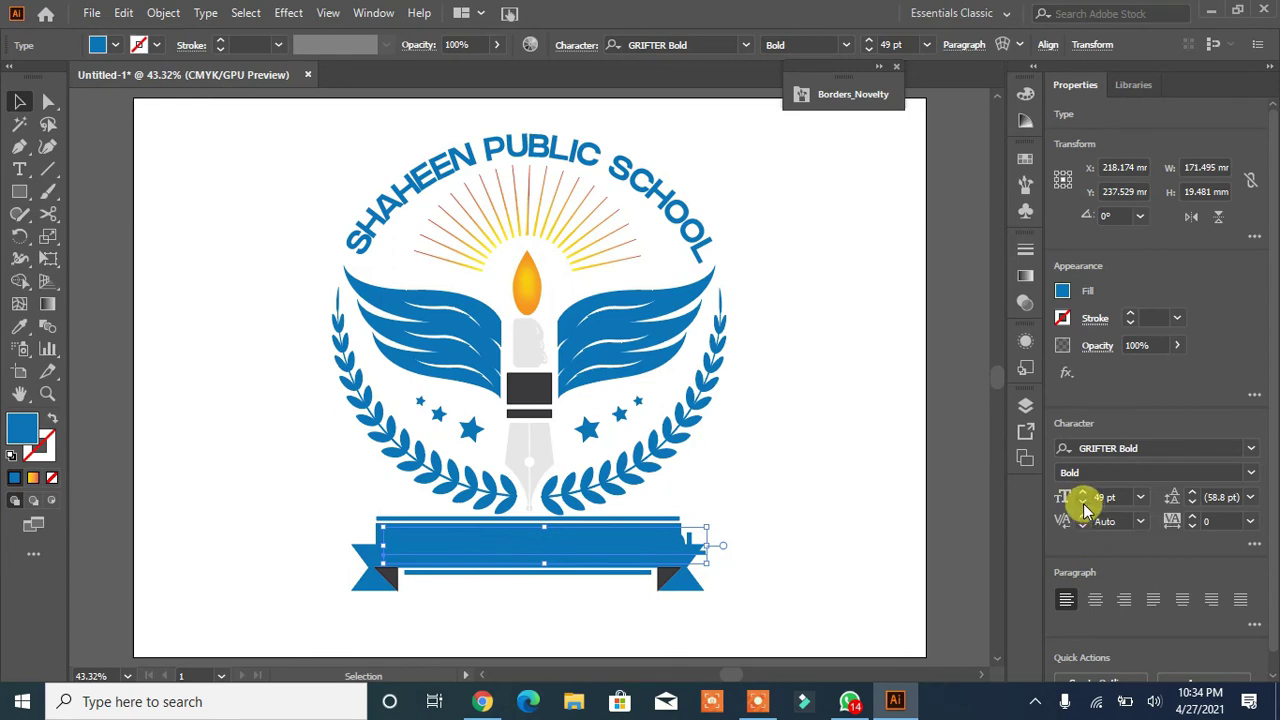
{"action": "left_click", "coordinate": [1082, 503]}
{"action": "left_click", "coordinate": [115, 44]}
{"action": "left_click", "coordinate": [38, 76]}
{"action": "left_click", "coordinate": [1082, 497]}
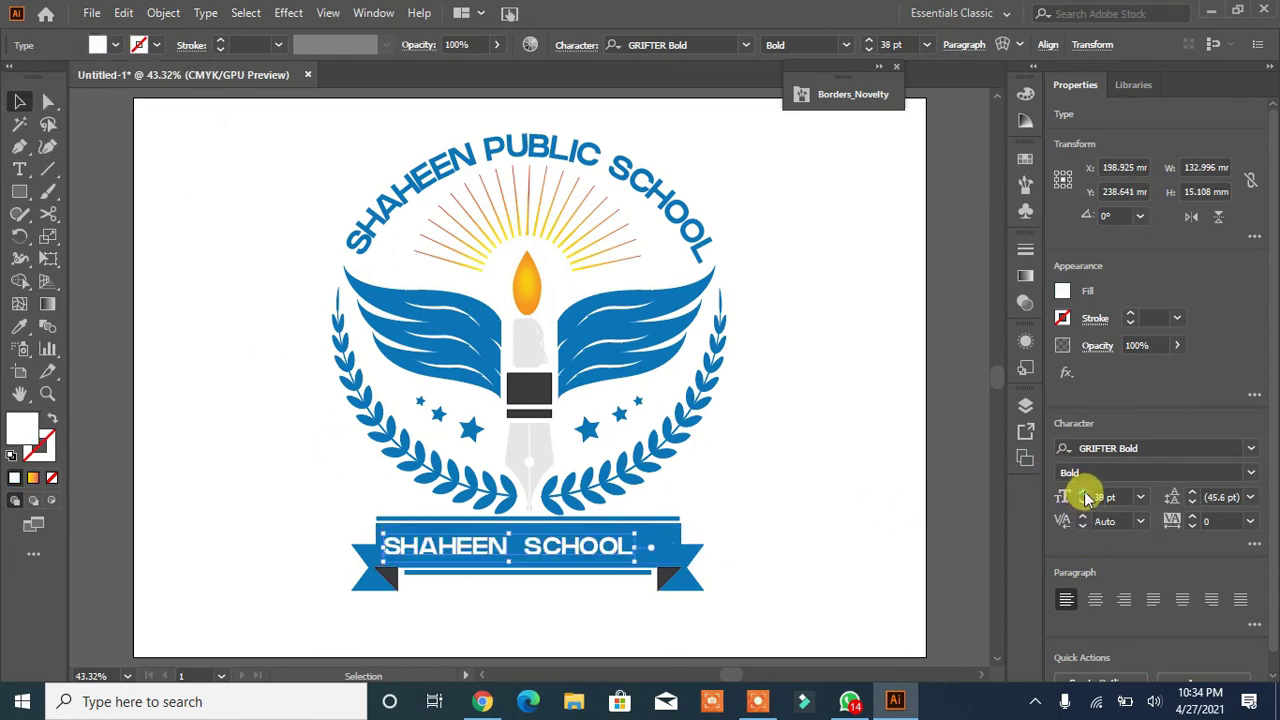
{"action": "left_click", "coordinate": [1082, 497]}
{"action": "left_click", "coordinate": [1082, 497]}
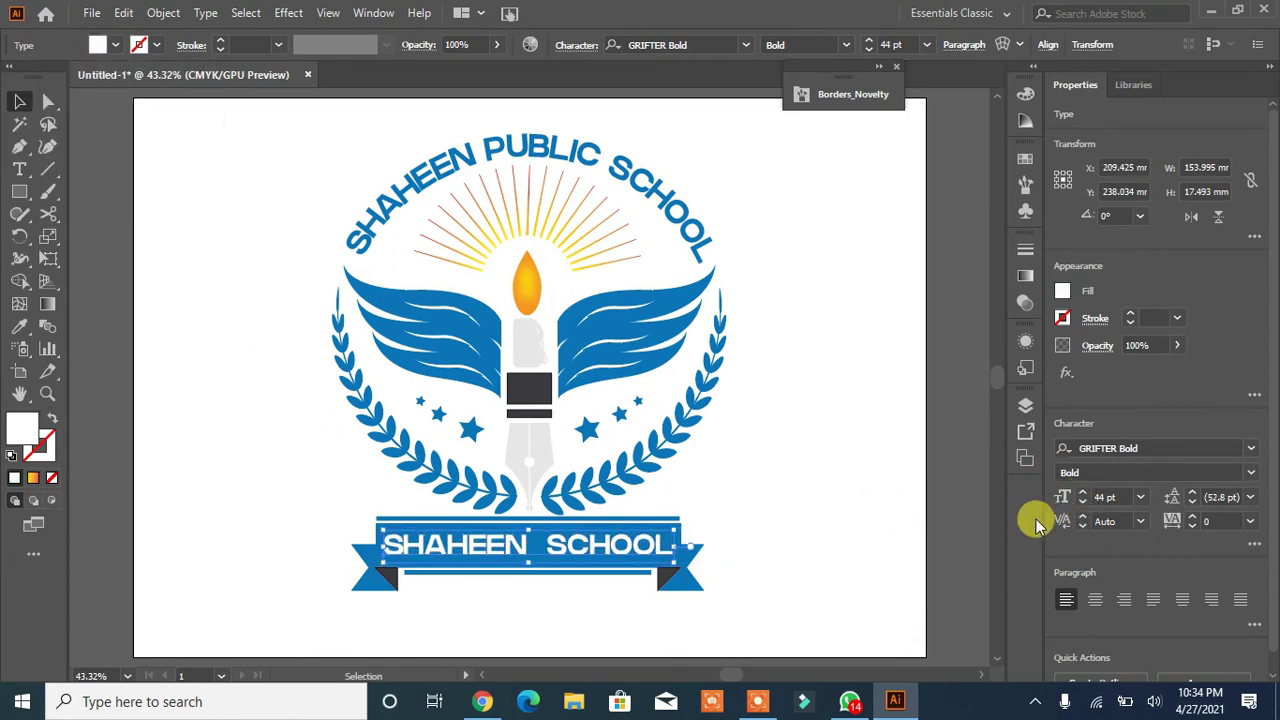
Expand the white SHAHEEN SCHOOL banner text into outline shapes
{"action": "left_click", "coordinate": [91, 12]}
{"action": "mouse_move", "coordinate": [163, 12]}
{"action": "left_click", "coordinate": [251, 248]}
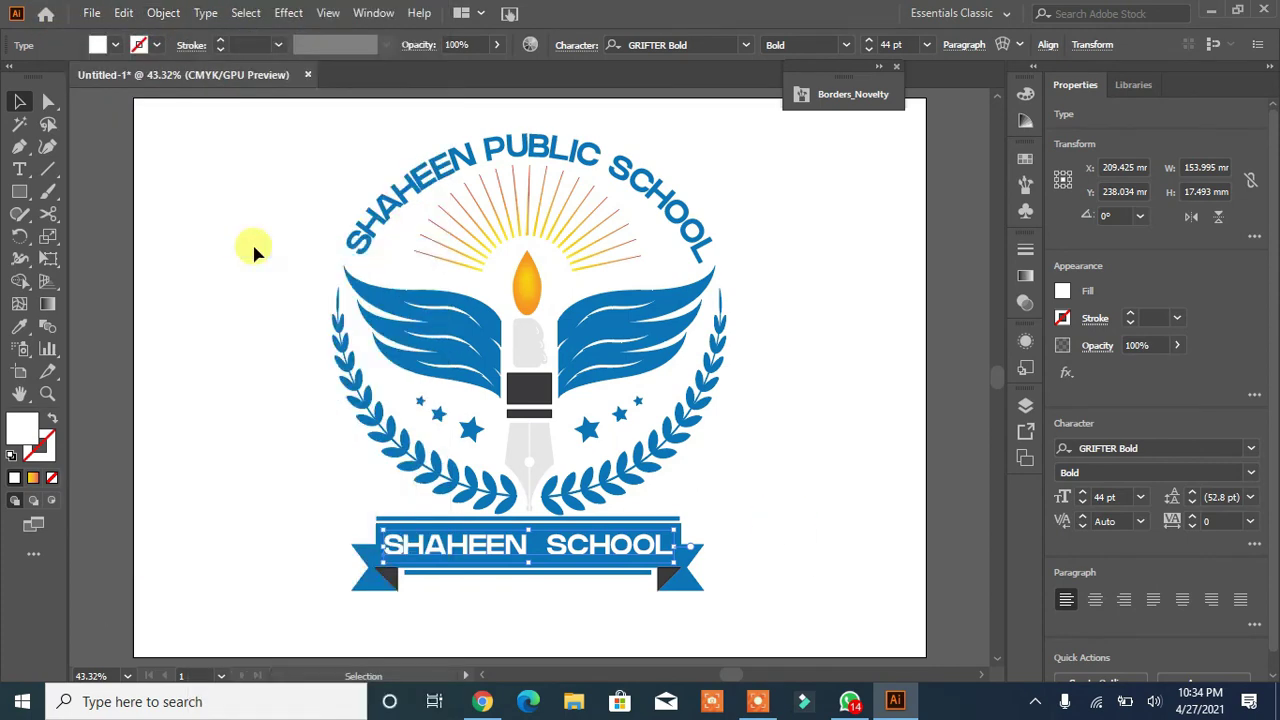
{"action": "left_click", "coordinate": [163, 12]}
{"action": "left_click", "coordinate": [242, 227]}
{"action": "left_click", "coordinate": [590, 458]}
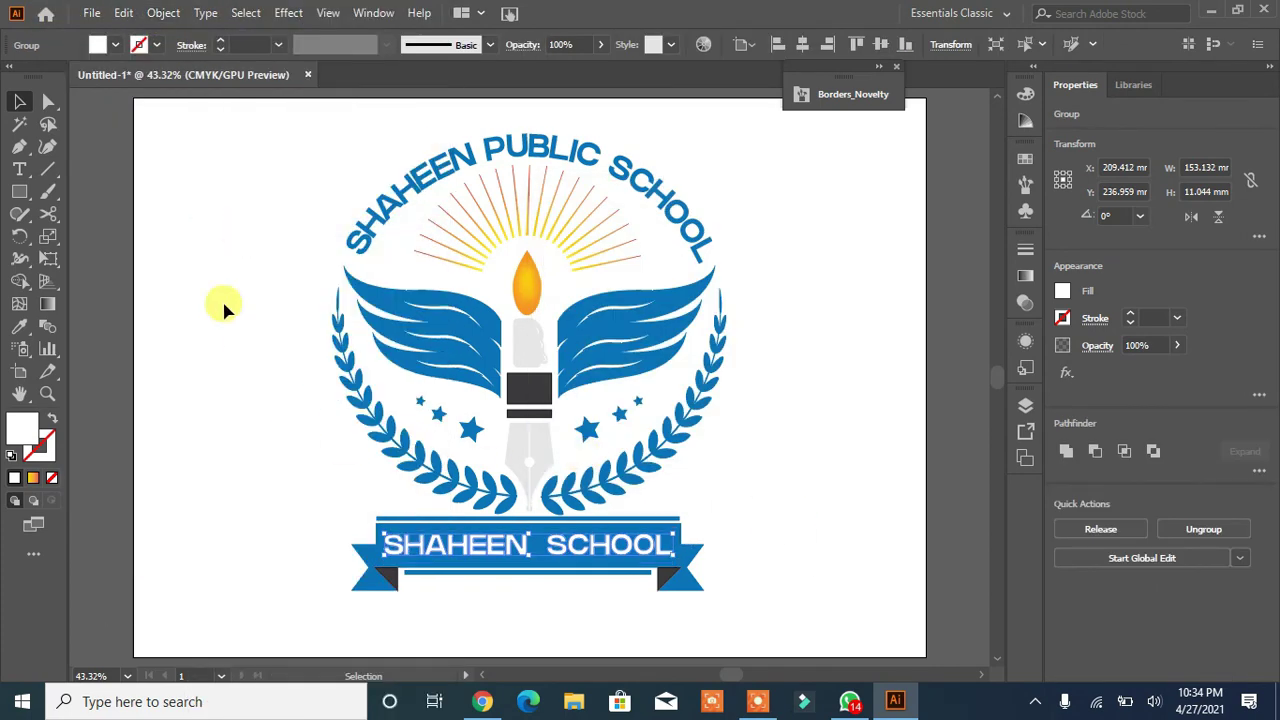
Merge the overlapping pieces of the banner, tails and lettering at both ribbon ends with the Shape Builder
{"action": "left_click_drag", "start_coordinate": [567, 588], "coordinate": [310, 598]}
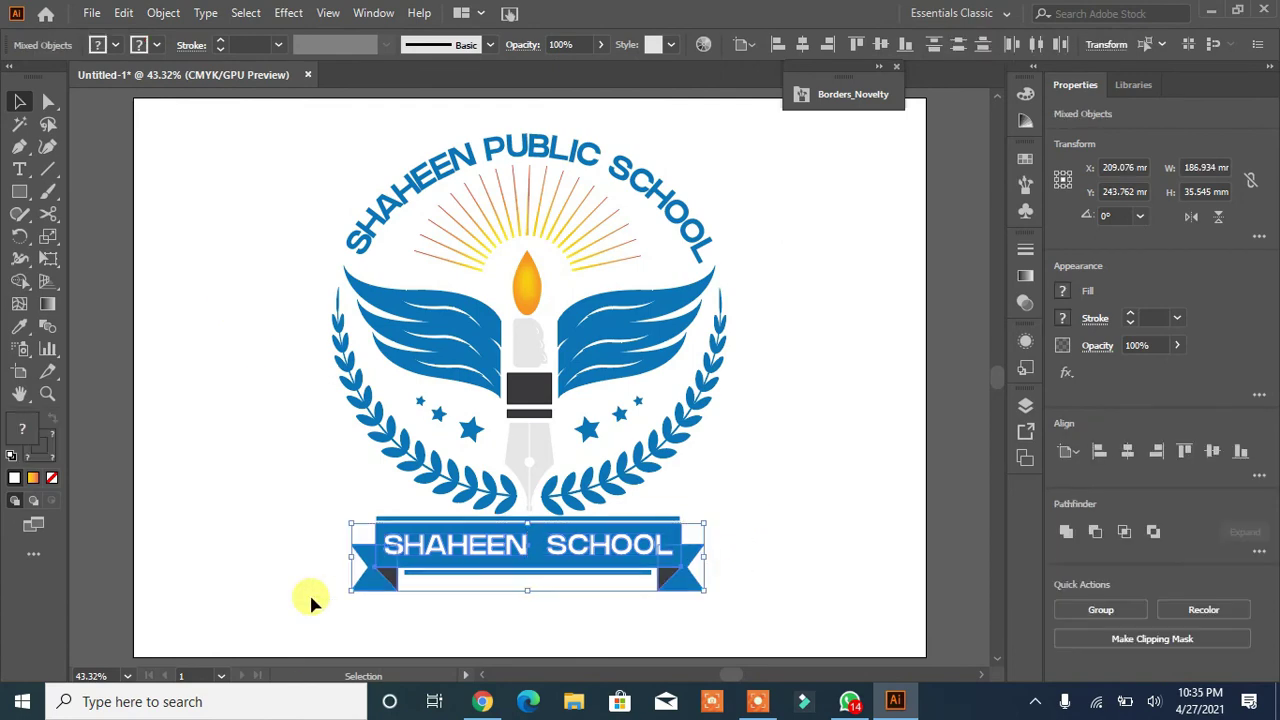
{"action": "key", "text": "ctrl+plus"}
{"action": "key", "text": "ctrl+plus"}
{"action": "key", "text": "ctrl+plus"}
{"action": "key", "text": "ctrl+plus"}
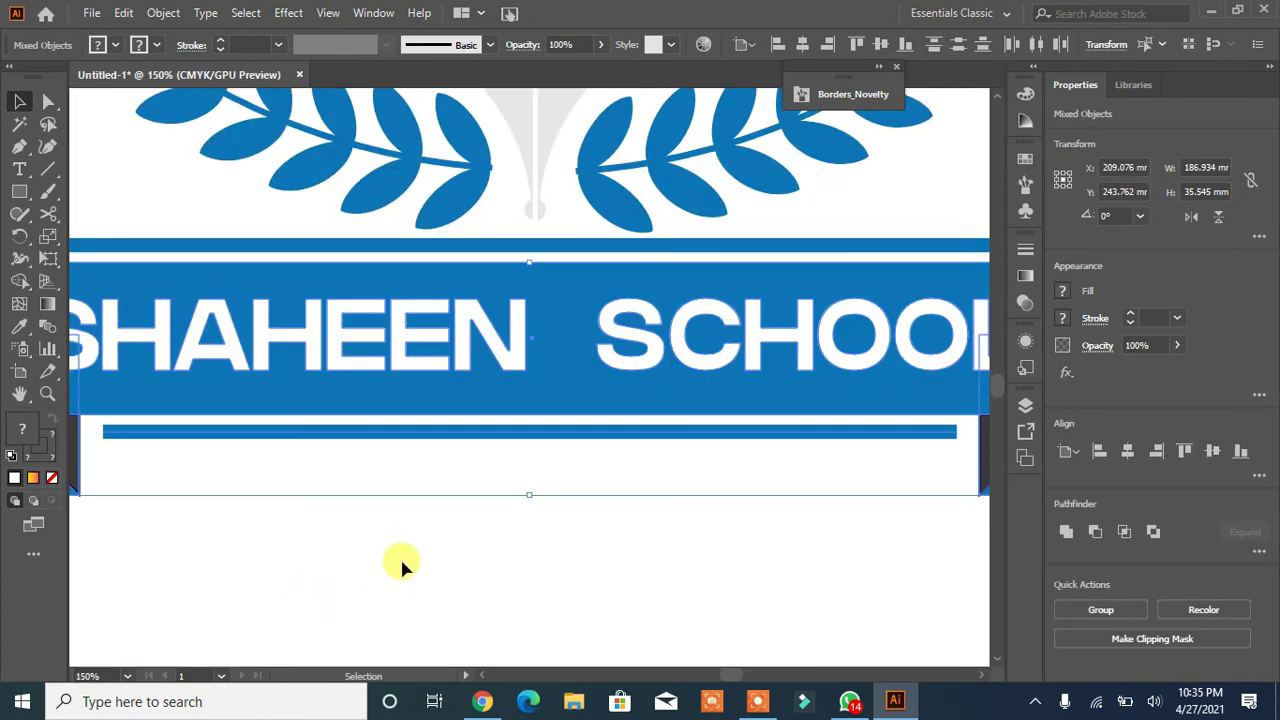
{"action": "left_click_drag", "start_coordinate": [445, 558], "coordinate": [571, 563]}
{"action": "key", "text": "shift+m"}
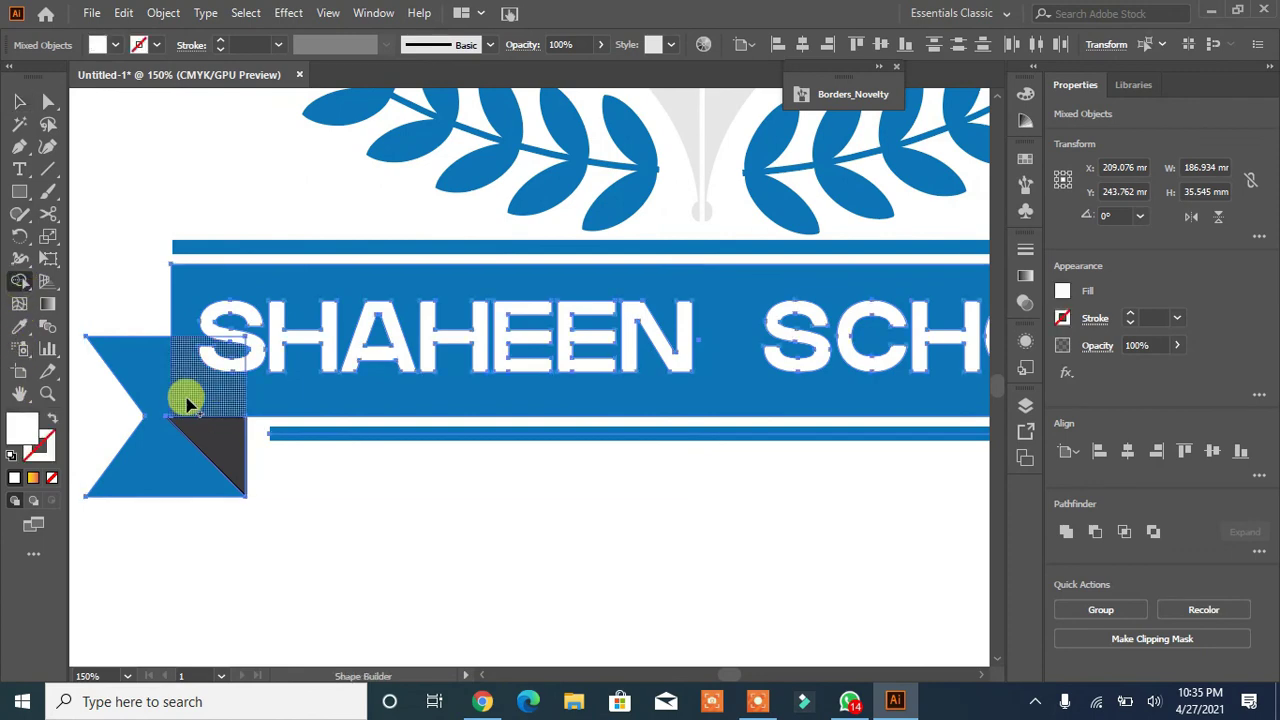
{"action": "left_click_drag", "start_coordinate": [227, 372], "coordinate": [258, 352]}
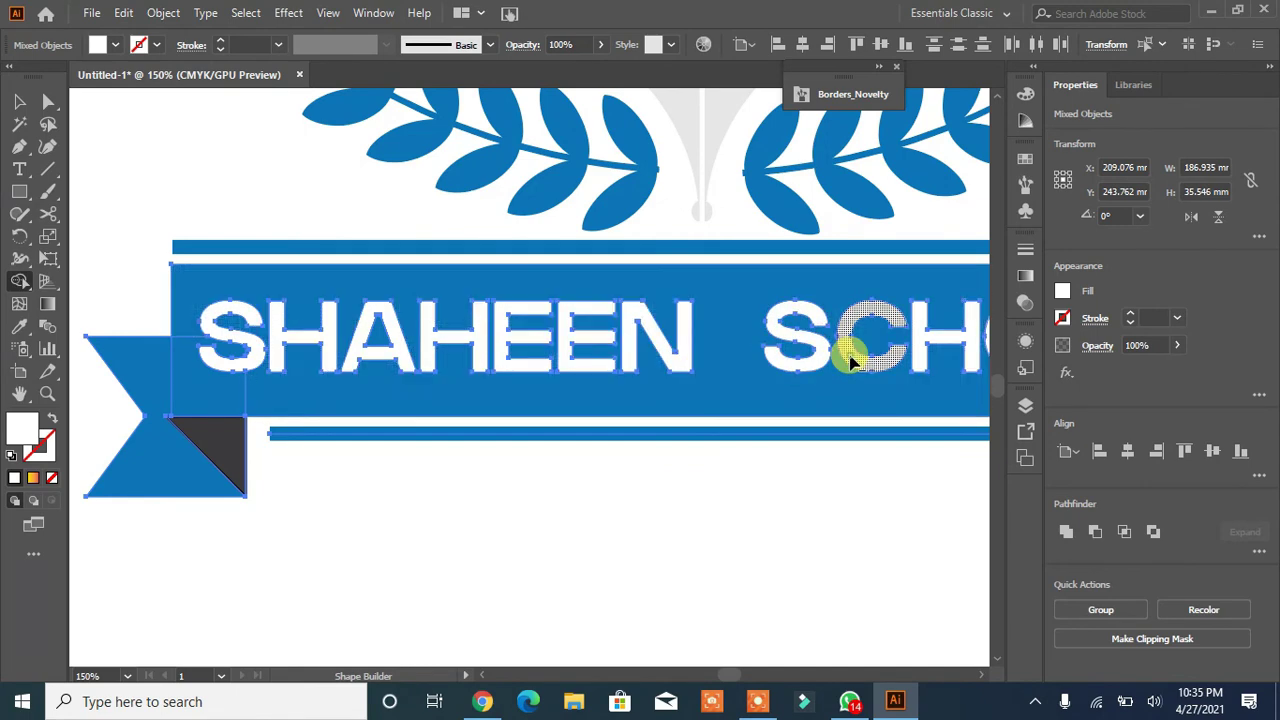
{"action": "left_click_drag", "start_coordinate": [720, 527], "coordinate": [443, 503]}
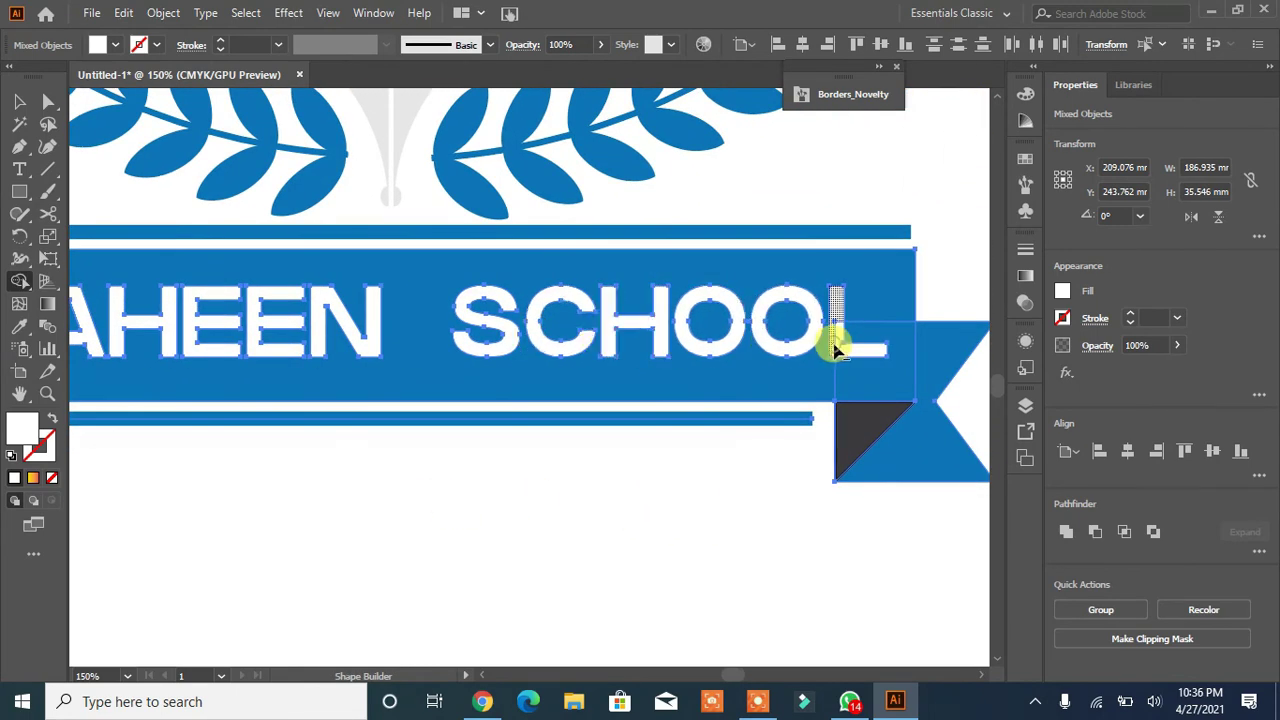
{"action": "key", "text": "ctrl+0"}
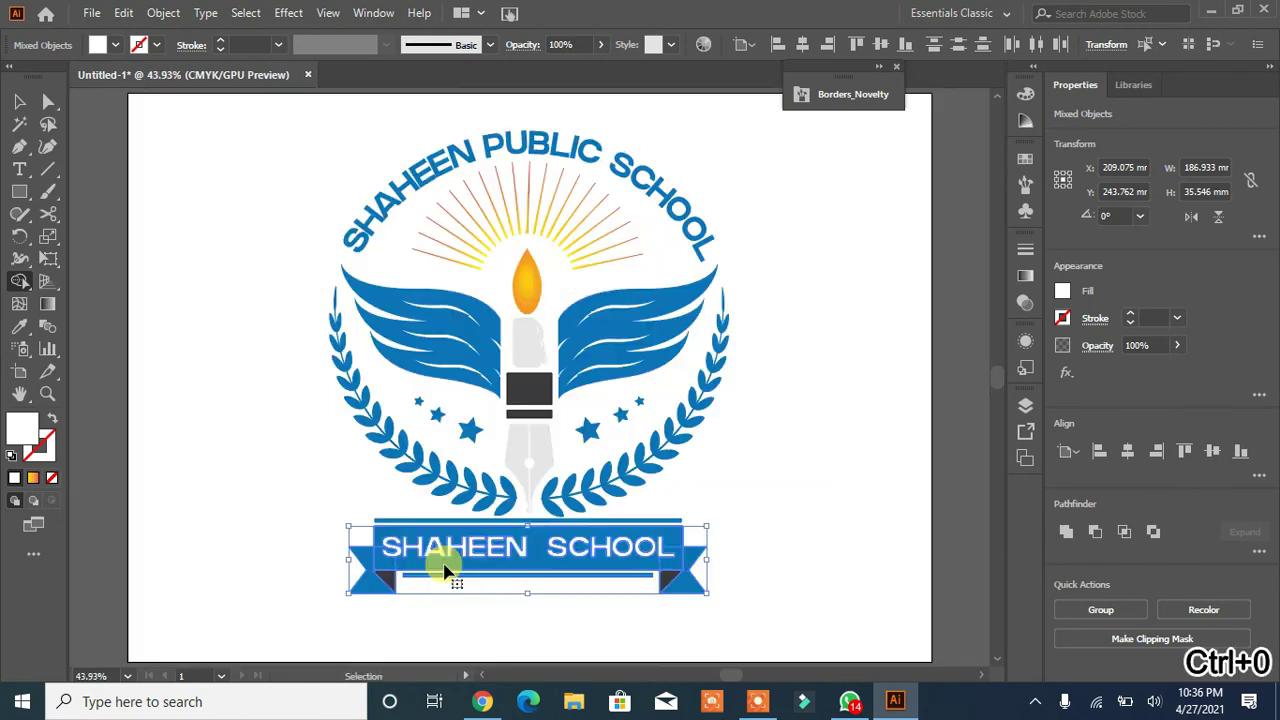
{"action": "left_click", "coordinate": [20, 102]}
{"action": "left_click", "coordinate": [217, 486]}
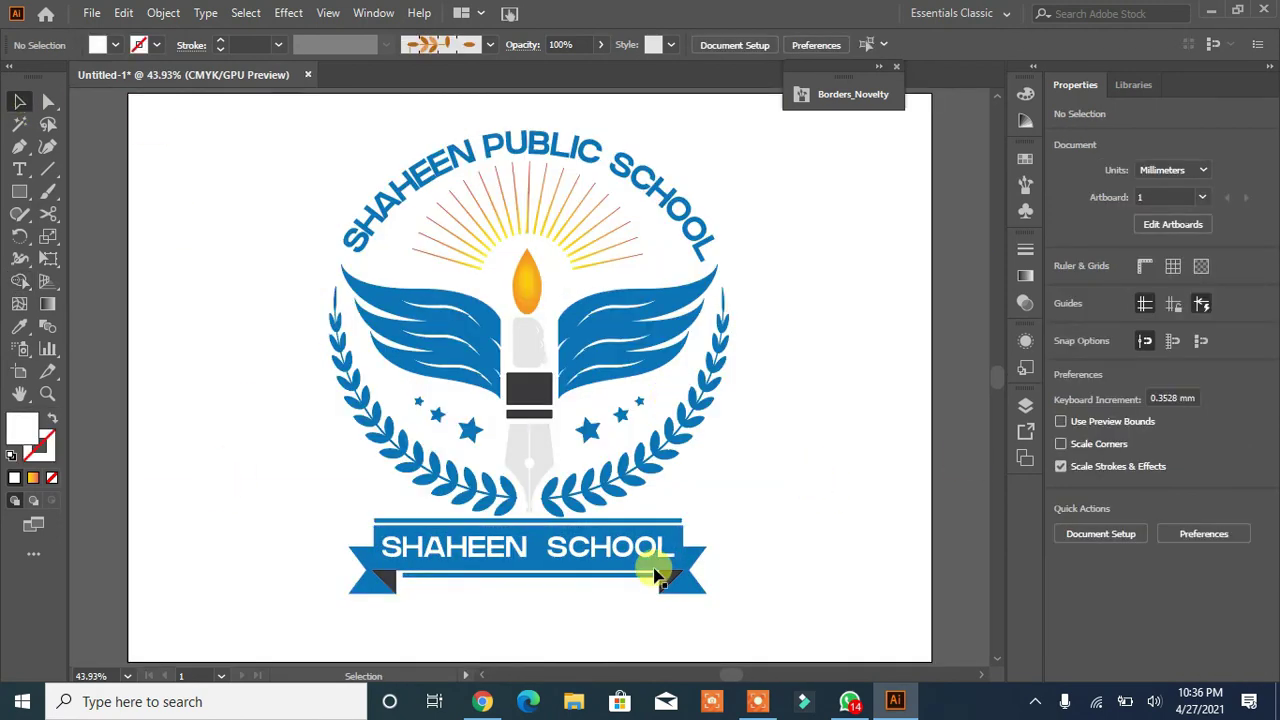
Expand the two blue lines above and below the banner lettering into shapes
{"action": "left_click", "coordinate": [648, 519]}
{"action": "left_click", "coordinate": [618, 580], "text": "shift"}
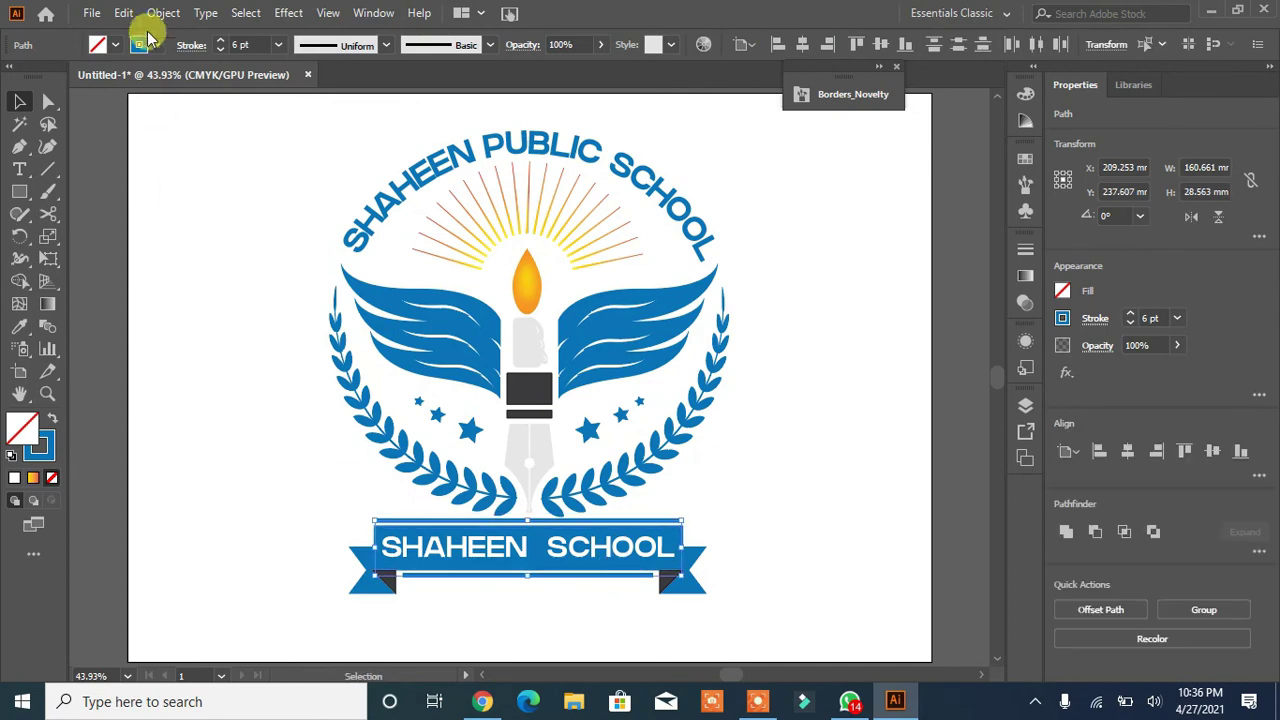
{"action": "left_click", "coordinate": [163, 13]}
{"action": "left_click", "coordinate": [251, 229]}
{"action": "left_click", "coordinate": [598, 459]}
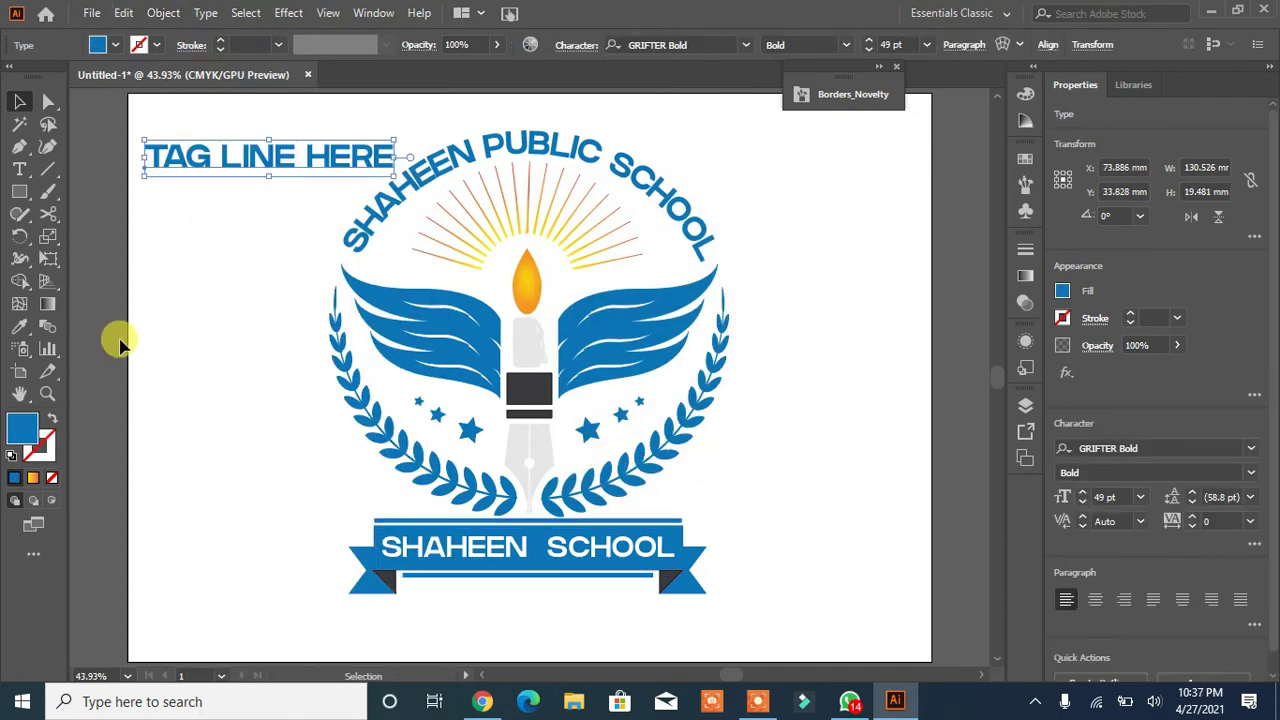
Place the TAG LINE HERE text beneath the banner's lower line and set its font size to 24 pt
{"action": "left_click_drag", "start_coordinate": [245, 160], "coordinate": [469, 590]}
{"action": "left_click", "coordinate": [1082, 505]}
{"action": "left_click", "coordinate": [1082, 505]}
{"action": "left_click", "coordinate": [1081, 497]}
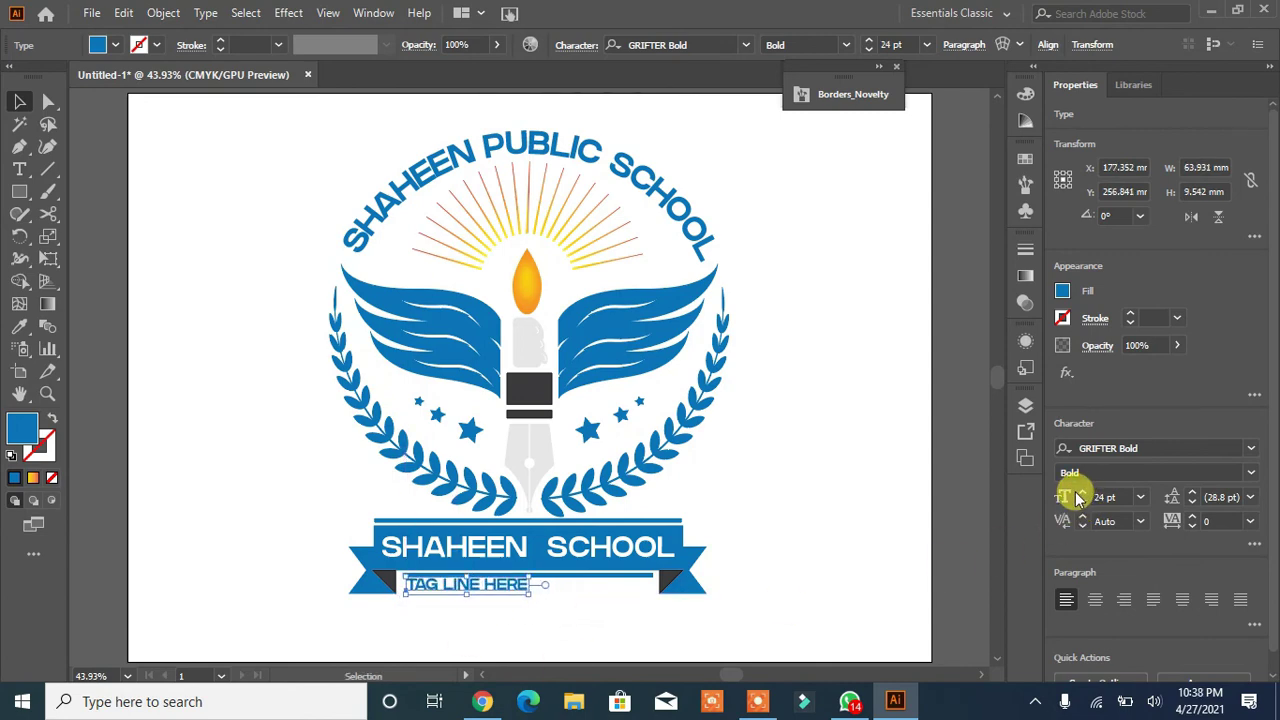
Nudge the tag line down from the line above it and set its tracking to 200
{"action": "key", "text": "Down"}
{"action": "key", "text": "Down"}
{"action": "key", "text": "Down"}
{"action": "key", "text": "Down"}
{"action": "key", "text": "Down"}
{"action": "left_click", "coordinate": [1250, 521]}
{"action": "left_click", "coordinate": [1234, 505]}
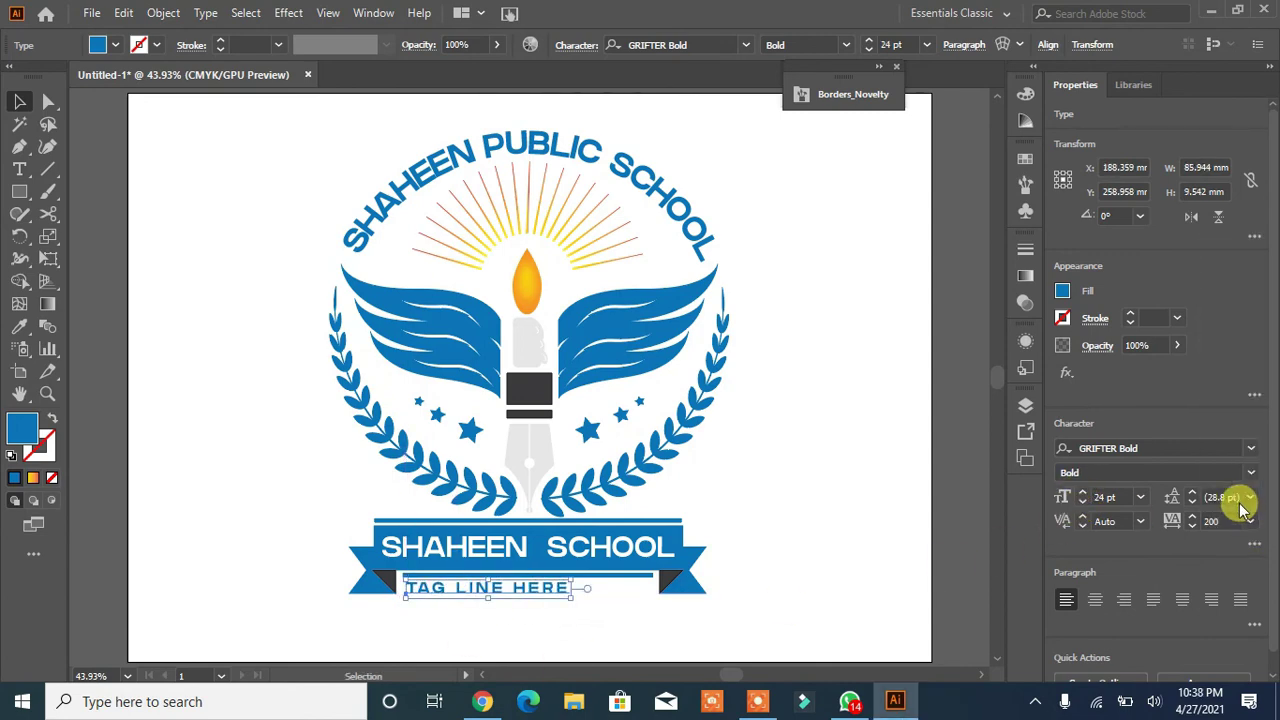
Move the tag line sideways to centre it between the two ribbon tails
{"action": "mouse_move", "coordinate": [517, 594]}
{"action": "left_mouse_down"}
{"action": "mouse_move", "coordinate": [571, 591]}
{"action": "mouse_move", "coordinate": [534, 592]}
{"action": "left_mouse_up"}
{"action": "left_click", "coordinate": [560, 623]}
{"action": "left_click", "coordinate": [578, 615]}
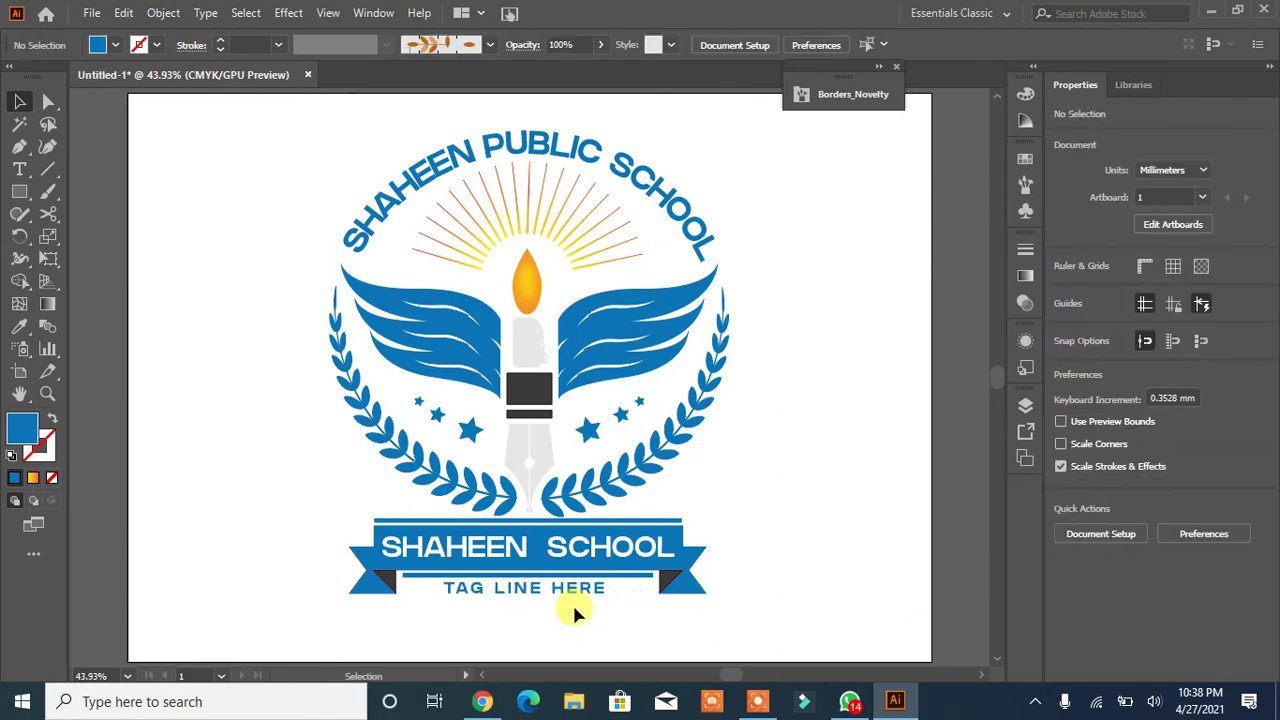
{"action": "left_click", "coordinate": [567, 597]}
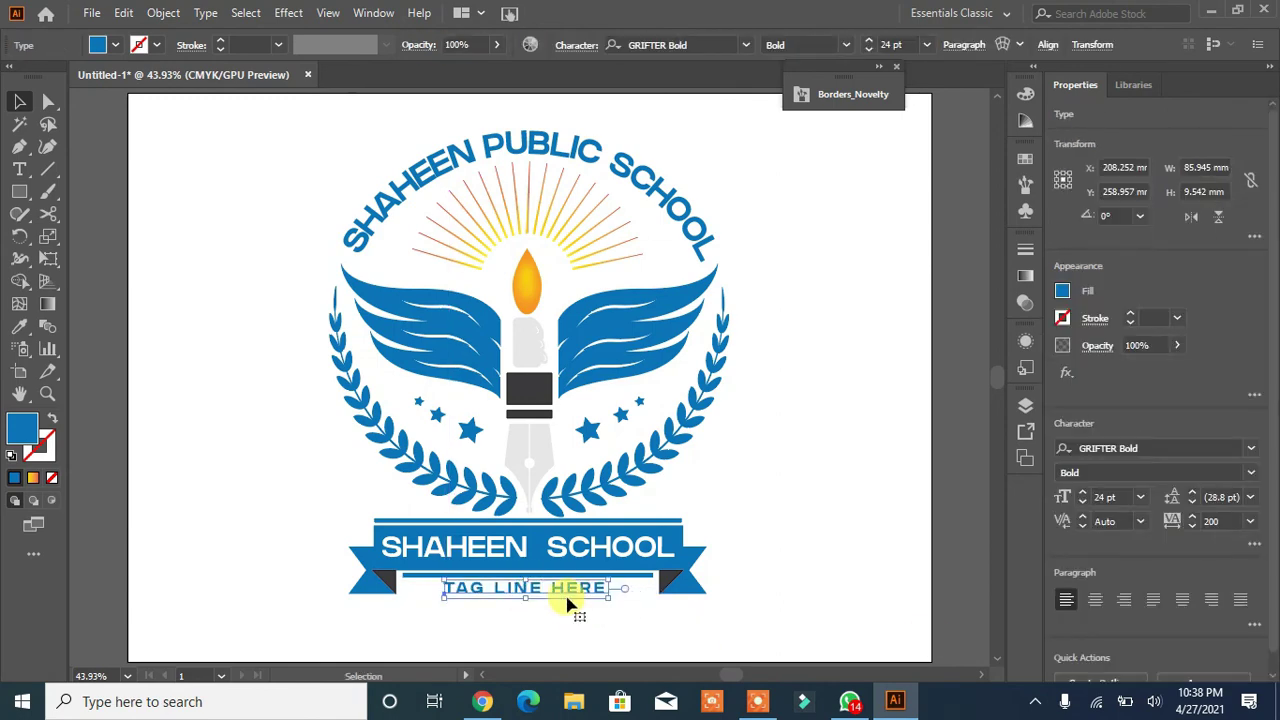
{"action": "left_click", "coordinate": [779, 372]}
Group all the elements of the finished logo and clear the selection
{"action": "left_click_drag", "start_coordinate": [783, 189], "coordinate": [263, 640]}
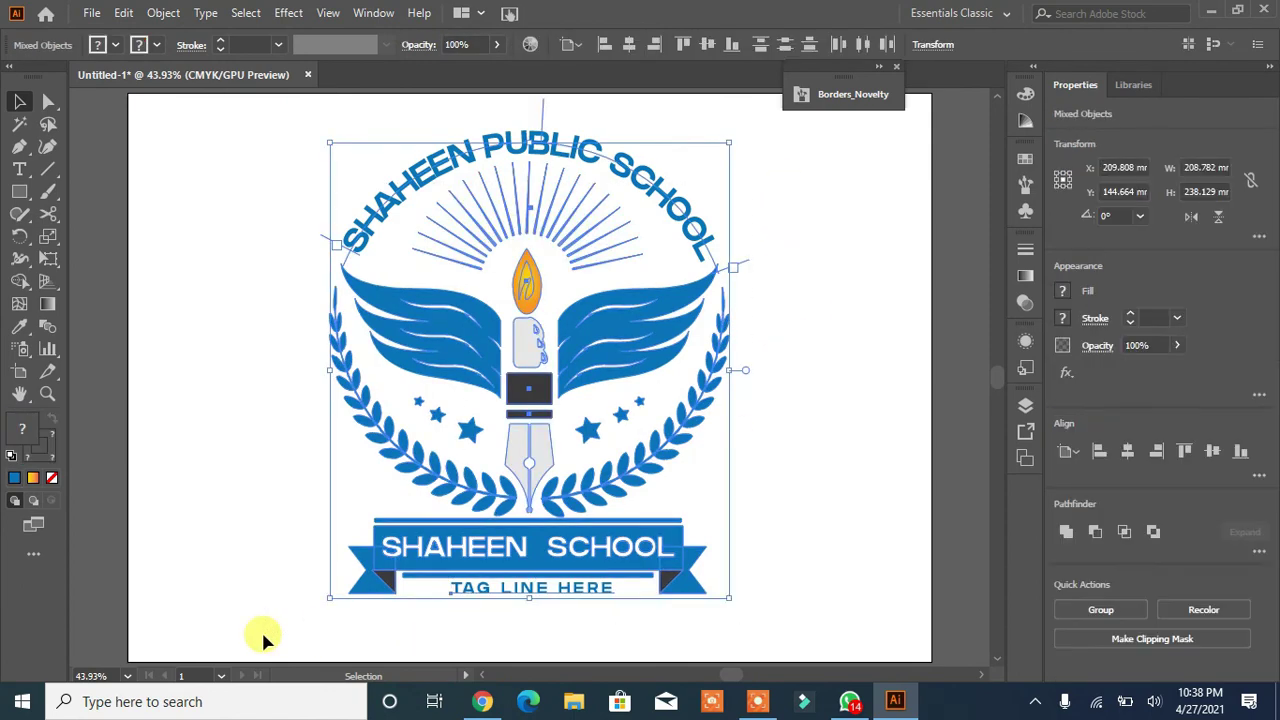
{"action": "left_click", "coordinate": [1099, 610]}
{"action": "left_click", "coordinate": [845, 546]}
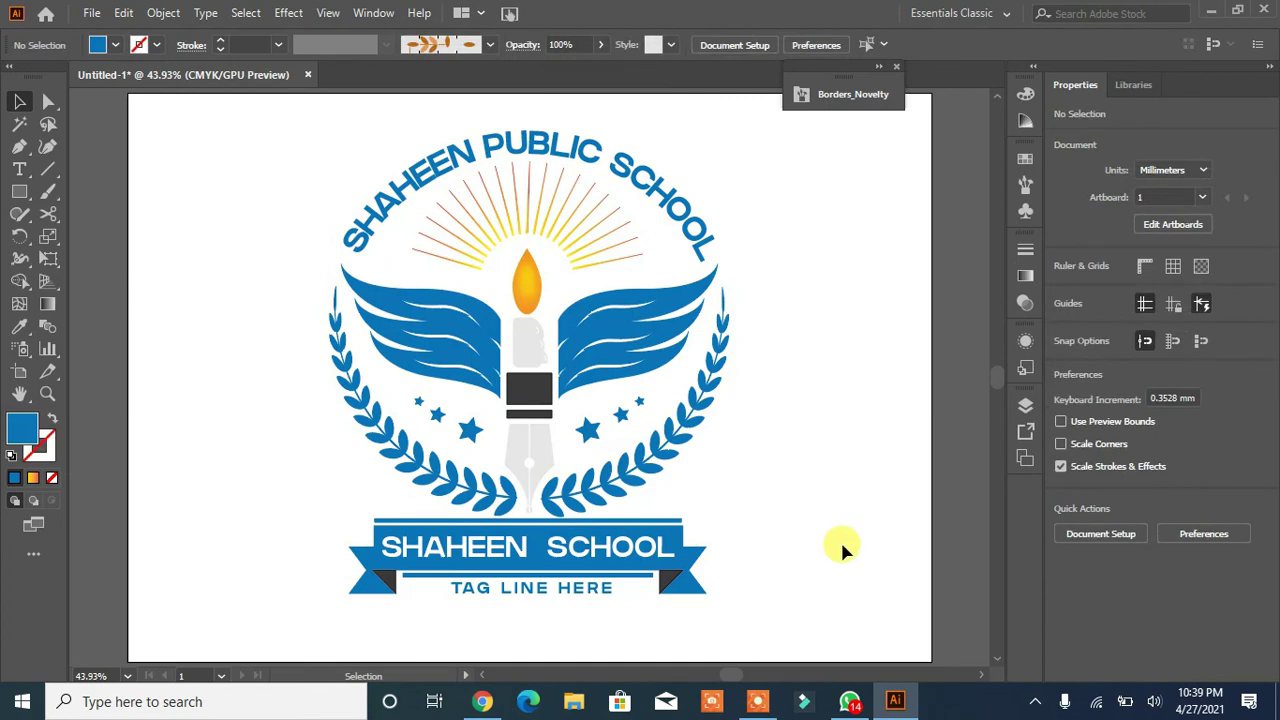